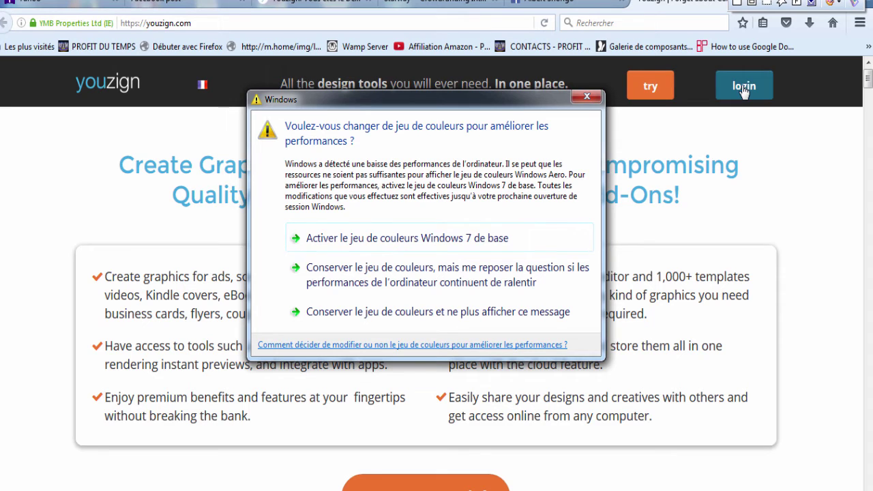
Step: Switch Windows to the basic Windows 7 colour scheme to clear the performance warning
{"action": "left_click", "coordinate": [388, 245]}
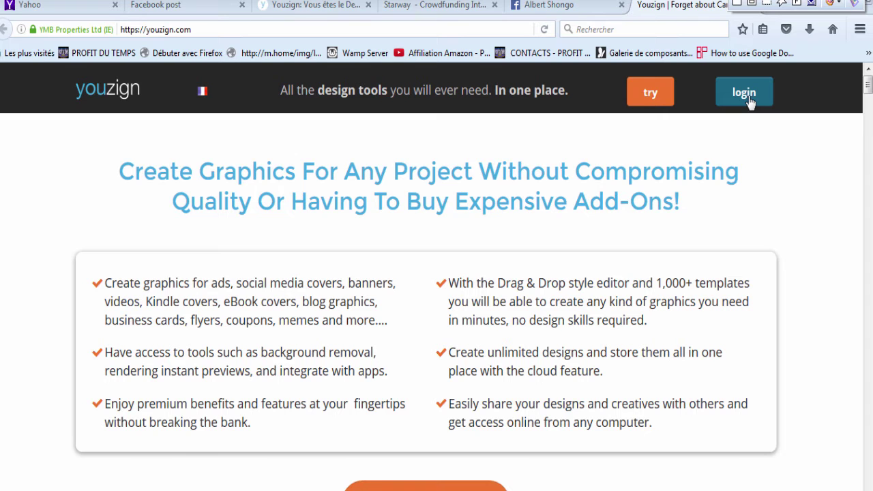
Step: Sign in with the saved e-mail and account password, decline saving the login, and view pricing
{"action": "left_click", "coordinate": [749, 101]}
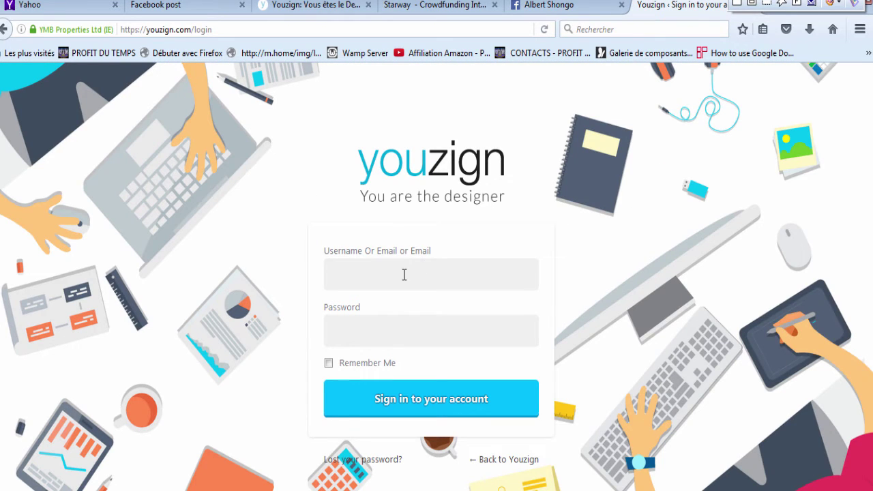
{"action": "type", "text": "s"}
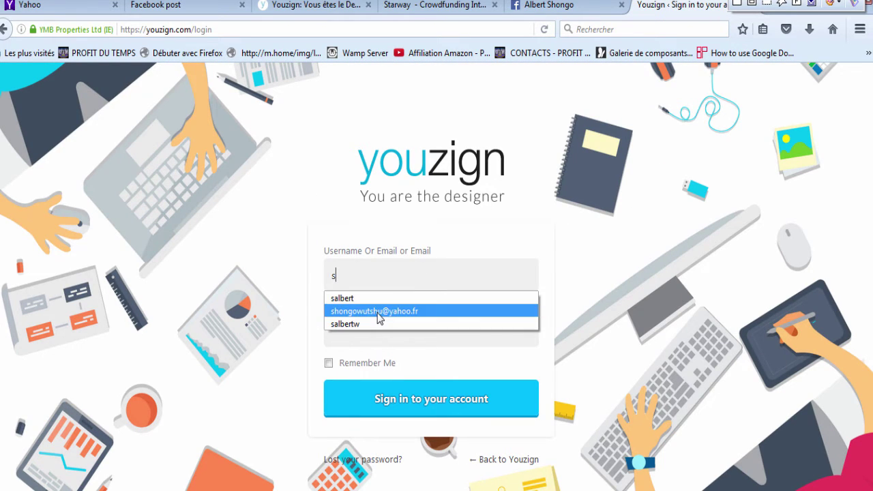
{"action": "left_click", "coordinate": [380, 312]}
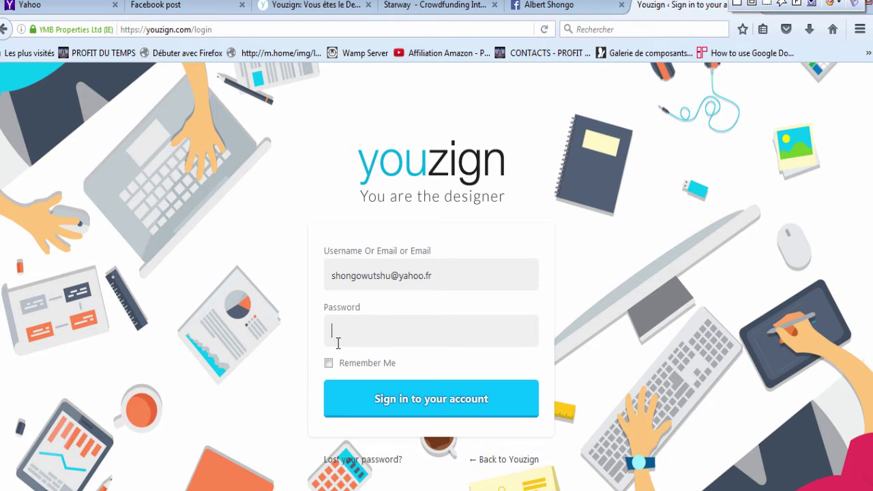
{"action": "type", "text": "••••••••••"}
{"action": "left_click", "coordinate": [408, 405]}
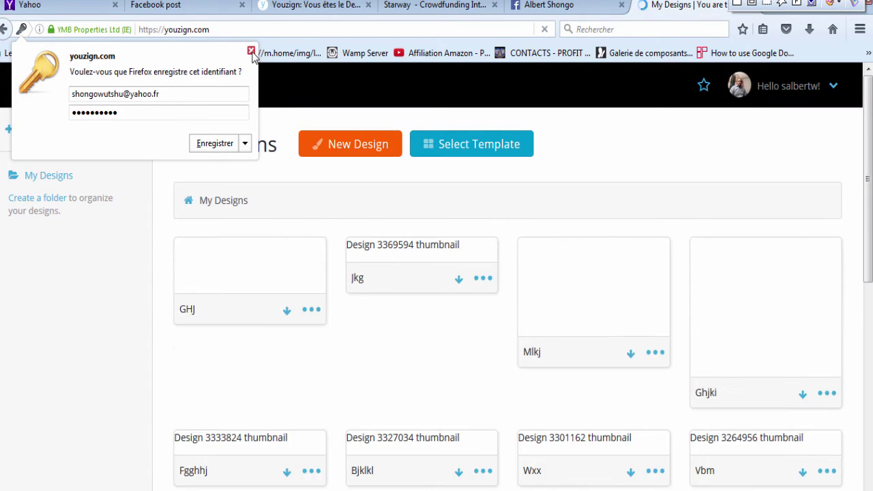
{"action": "left_click", "coordinate": [250, 51]}
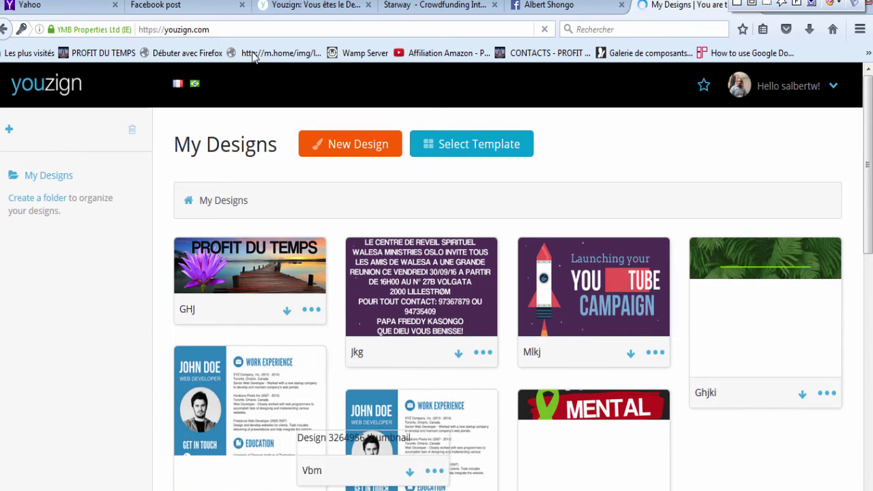
{"action": "left_click", "coordinate": [319, 6]}
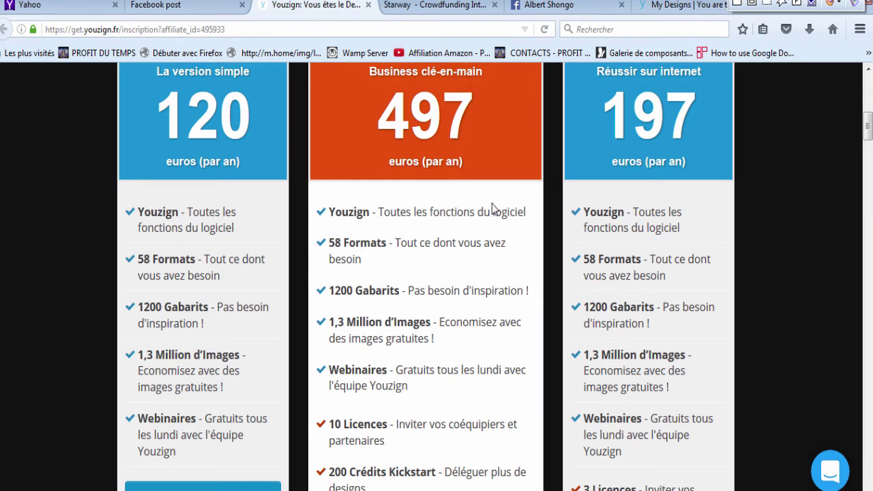
{"action": "left_click_drag", "start_coordinate": [867, 133], "coordinate": [868, 95]}
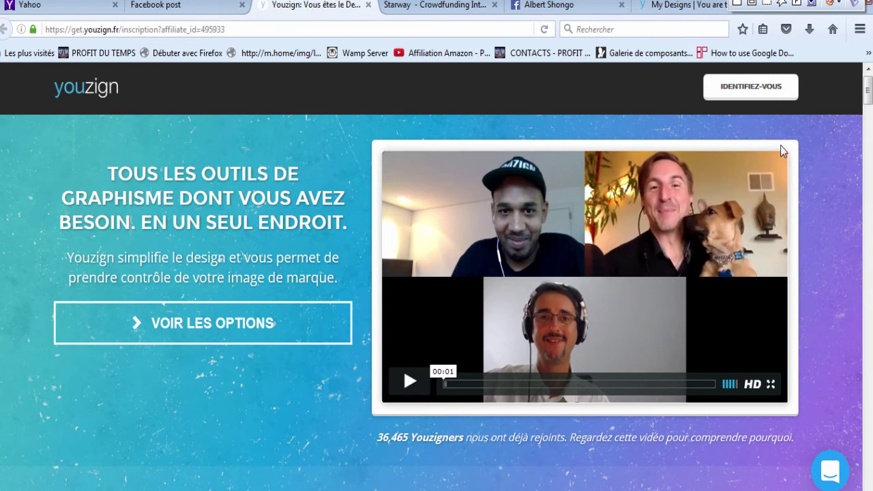
{"action": "mouse_move", "coordinate": [869, 99]}
{"action": "left_mouse_down"}
{"action": "mouse_move", "coordinate": [869, 110]}
{"action": "mouse_move", "coordinate": [868, 102]}
{"action": "left_mouse_up"}
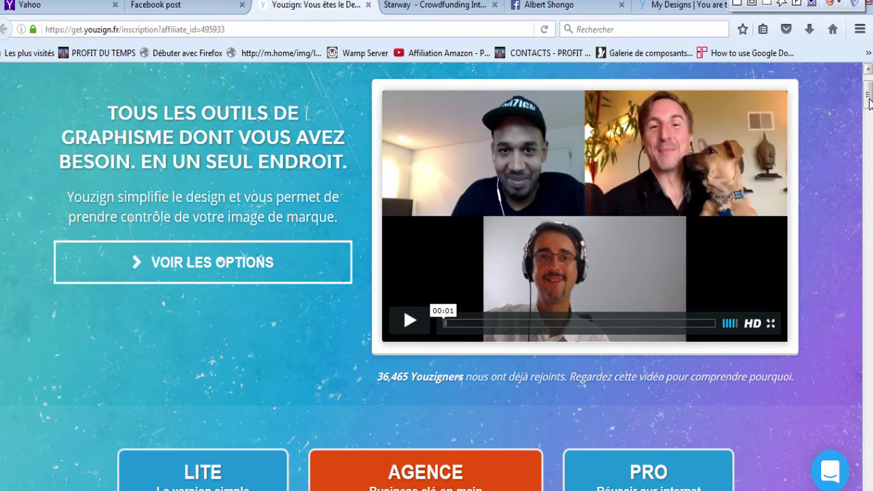
{"action": "left_click_drag", "start_coordinate": [869, 101], "coordinate": [869, 126]}
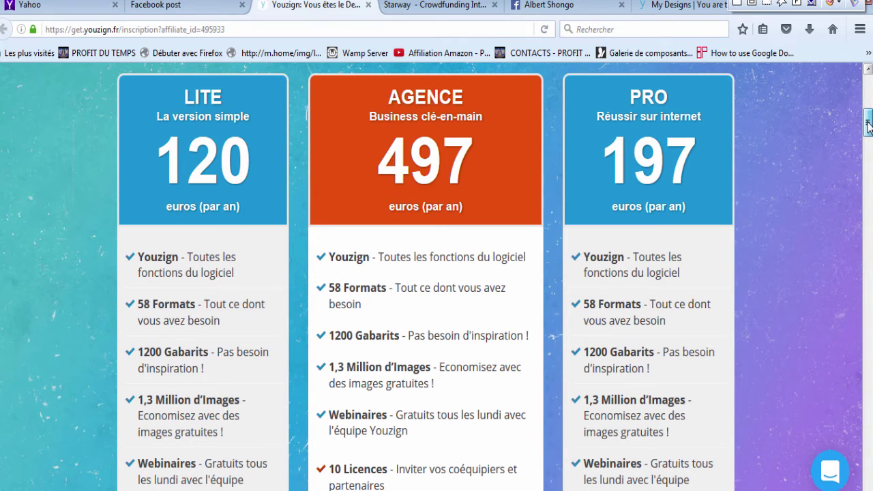
{"action": "scroll", "coordinate": [867, 125], "scroll_direction": "down", "scroll_amount": 1}
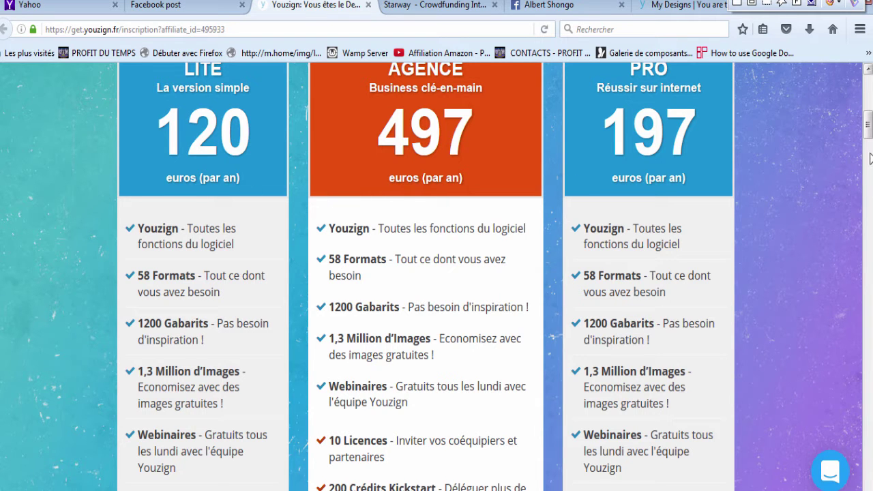
{"action": "scroll", "coordinate": [869, 126], "scroll_direction": "down", "scroll_amount": 3}
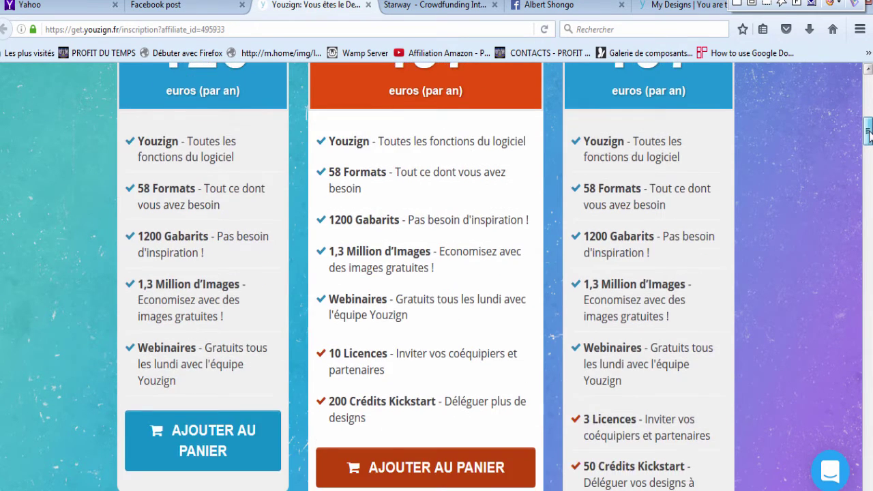
Step: Look over the LITE, AGENCE and PRO pricing plans, then return to My Designs
{"action": "scroll", "coordinate": [869, 126], "scroll_direction": "up", "scroll_amount": 4}
{"action": "left_click_drag", "start_coordinate": [868, 128], "coordinate": [869, 131]}
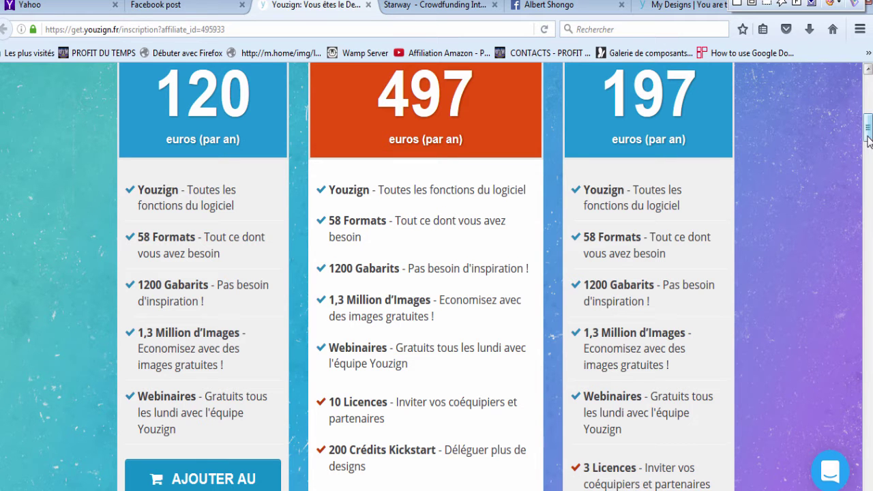
{"action": "left_click_drag", "start_coordinate": [868, 139], "coordinate": [868, 159]}
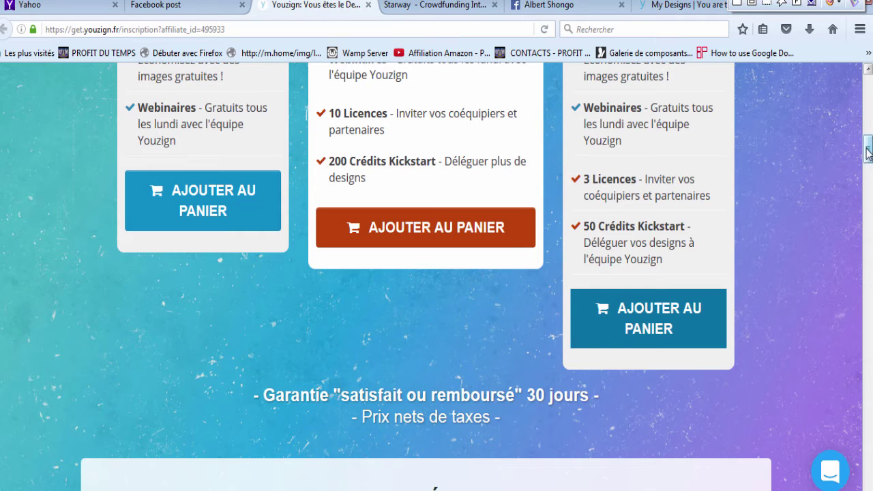
{"action": "left_click_drag", "start_coordinate": [868, 155], "coordinate": [867, 123]}
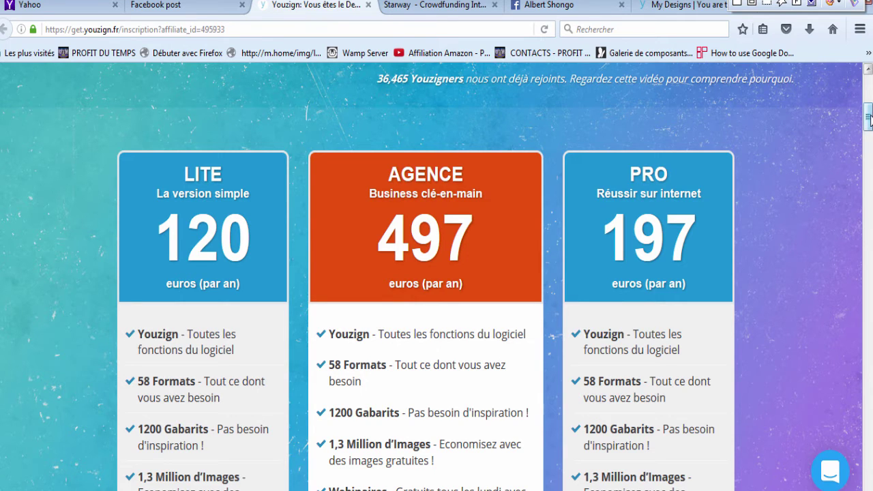
{"action": "left_click_drag", "start_coordinate": [868, 119], "coordinate": [868, 142]}
{"action": "scroll", "coordinate": [390, 130], "scroll_direction": "up", "scroll_amount": 5}
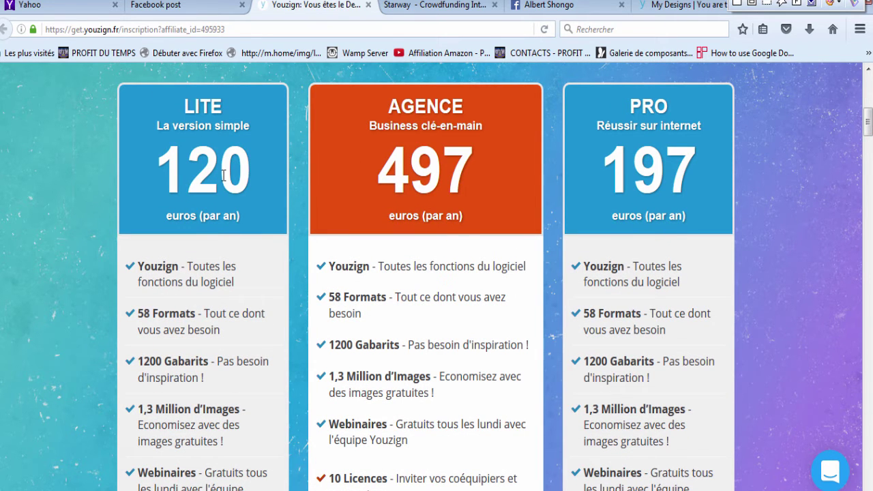
{"action": "left_click", "coordinate": [689, 6]}
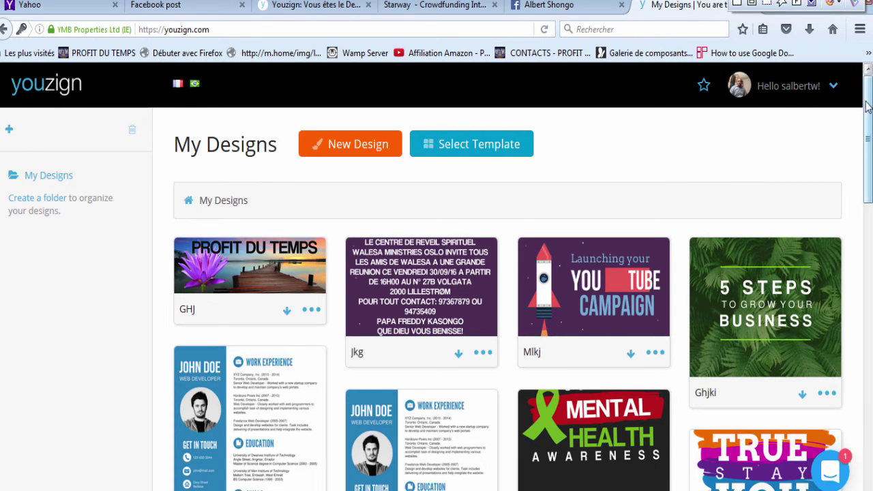
Step: Create a blank Facebook Cover Photo design without restoring last session's unsaved work
{"action": "mouse_move", "coordinate": [868, 110]}
{"action": "left_mouse_down"}
{"action": "mouse_move", "coordinate": [867, 139]}
{"action": "mouse_move", "coordinate": [867, 92]}
{"action": "left_mouse_up"}
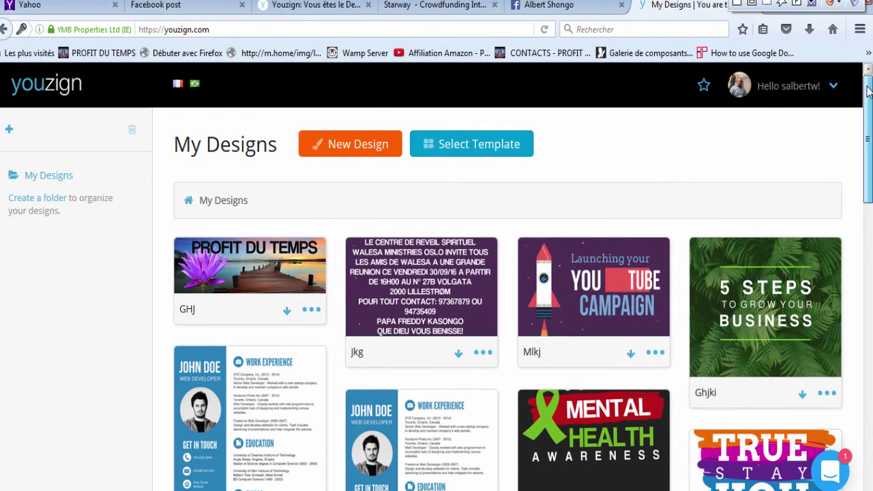
{"action": "left_click", "coordinate": [549, 275]}
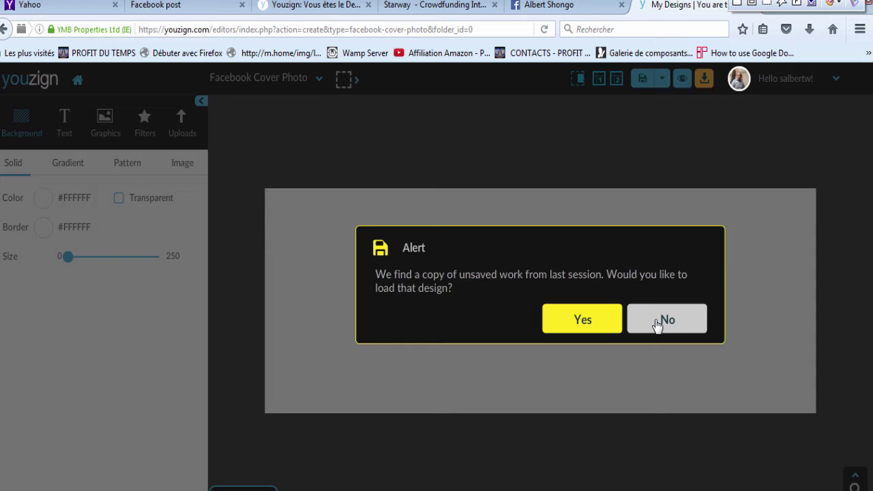
{"action": "left_click", "coordinate": [656, 325]}
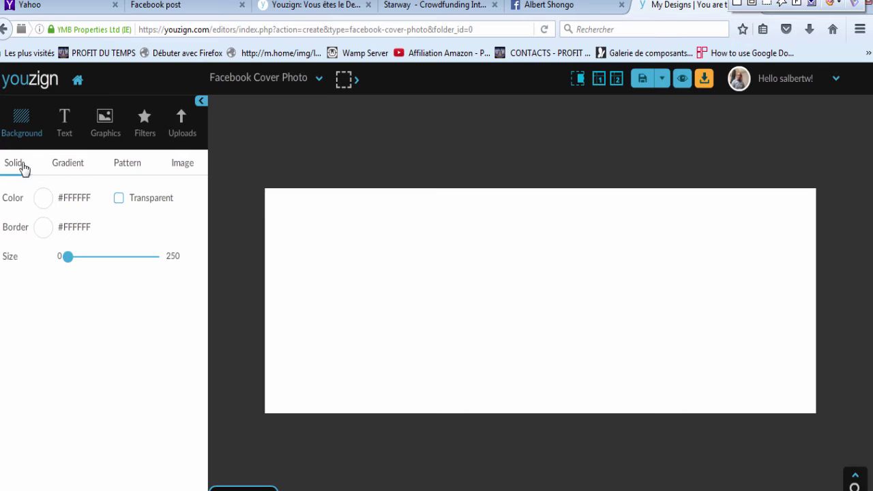
Step: Try the green gradient preset, then set the background to the default dark stripe pattern
{"action": "left_click", "coordinate": [66, 167]}
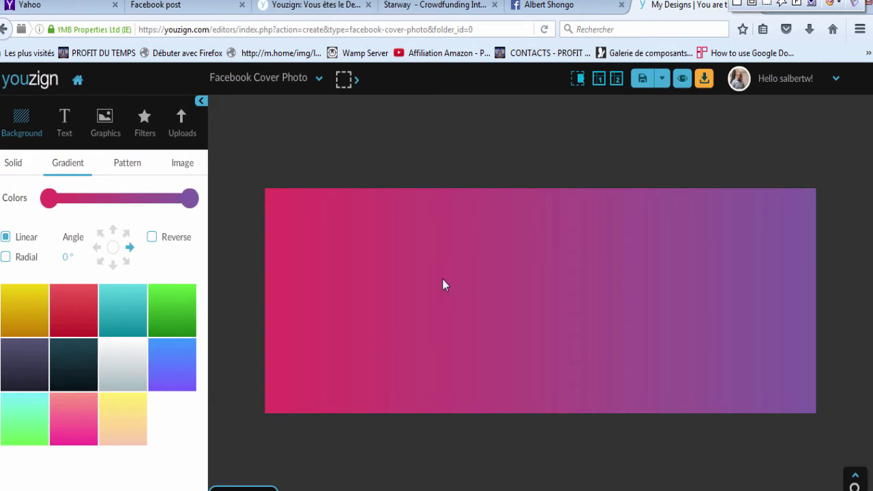
{"action": "left_click", "coordinate": [171, 316]}
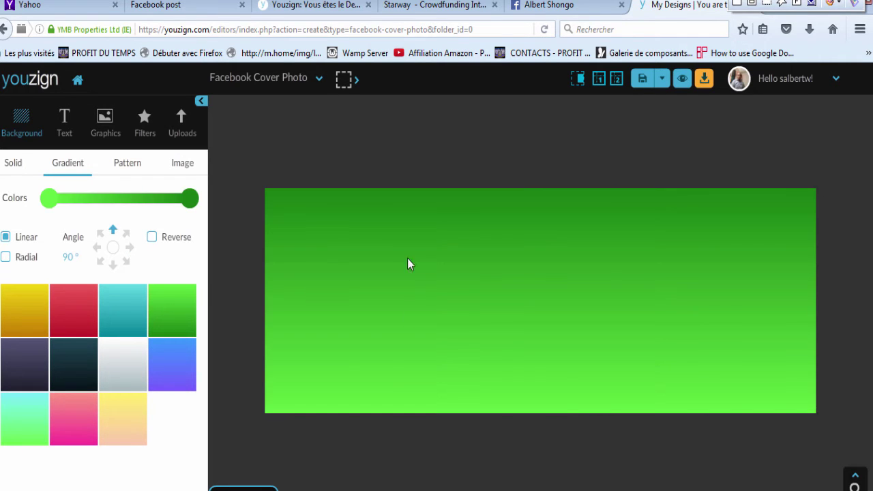
{"action": "left_click", "coordinate": [130, 163]}
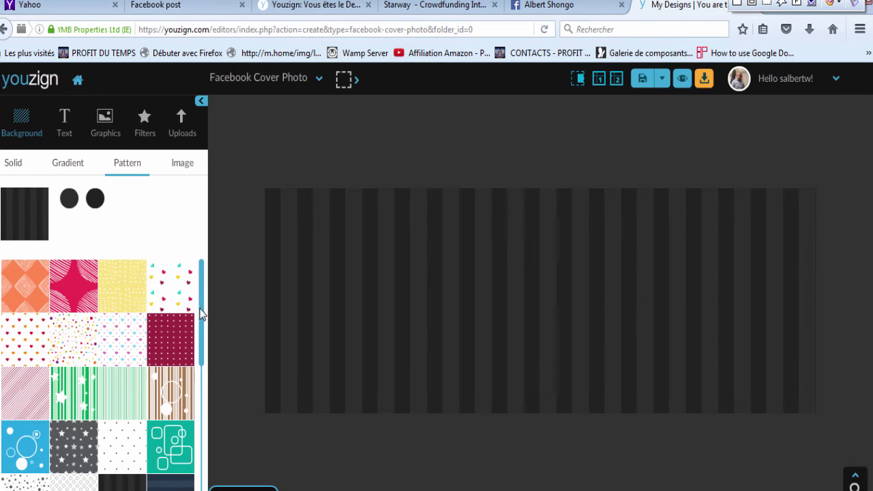
Step: Compare snowflake, purple, teal wave and star patterns, settle on blue bubbles, and open Graphics
{"action": "scroll", "coordinate": [200, 319], "scroll_direction": "down", "scroll_amount": 2}
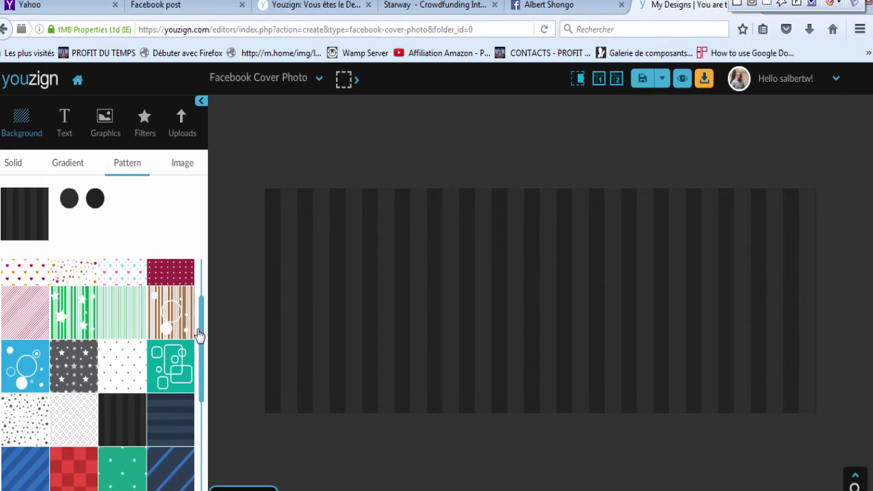
{"action": "scroll", "coordinate": [137, 330], "scroll_direction": "down", "scroll_amount": 1}
{"action": "left_click", "coordinate": [15, 332]}
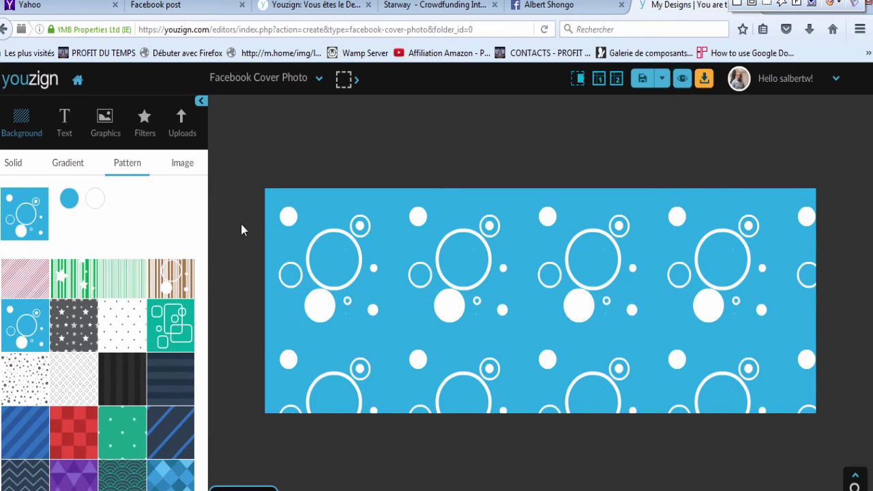
{"action": "left_click_drag", "start_coordinate": [203, 333], "coordinate": [194, 428]}
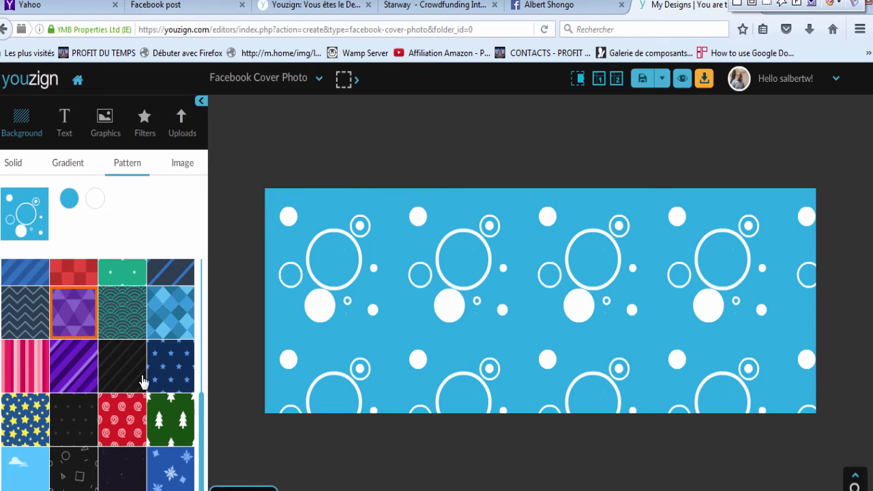
{"action": "left_click", "coordinate": [170, 470]}
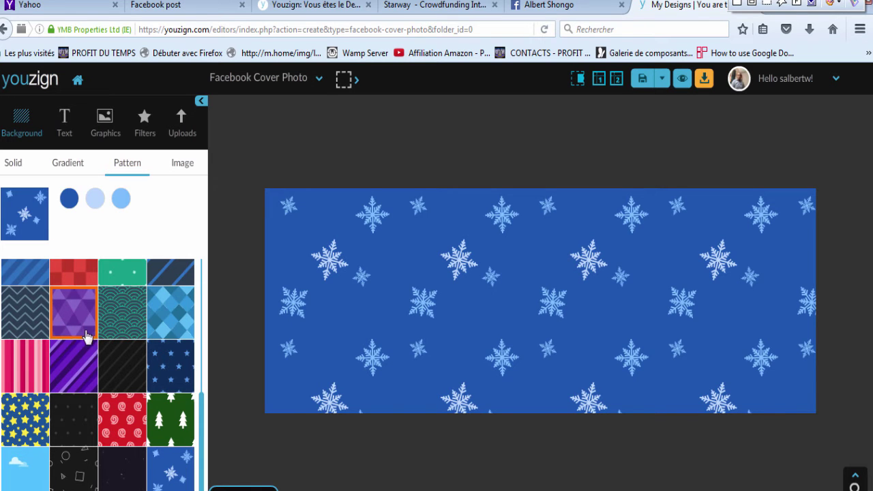
{"action": "left_click", "coordinate": [71, 355]}
{"action": "left_click", "coordinate": [129, 313]}
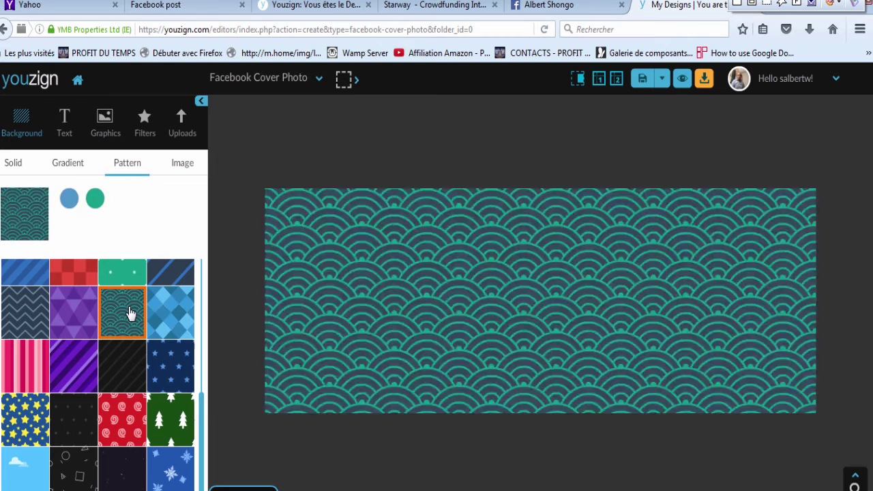
{"action": "left_click", "coordinate": [169, 365]}
{"action": "scroll", "coordinate": [38, 279], "scroll_direction": "up", "scroll_amount": 5}
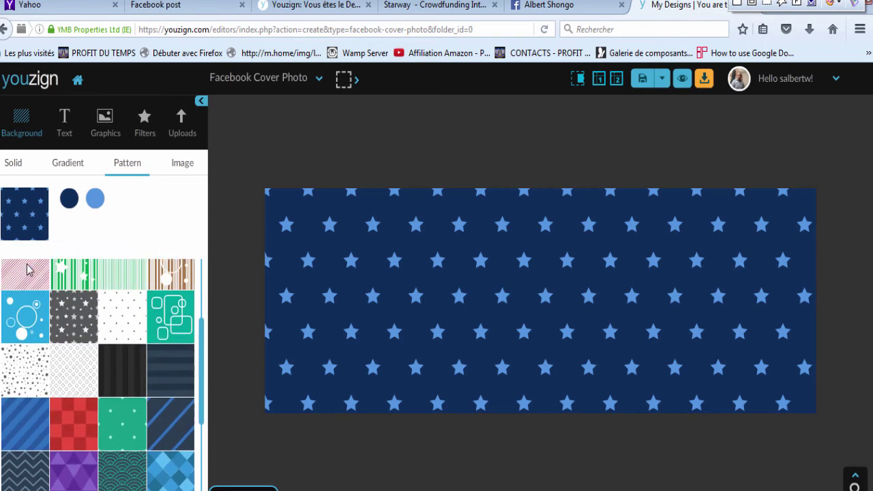
{"action": "left_click", "coordinate": [30, 434]}
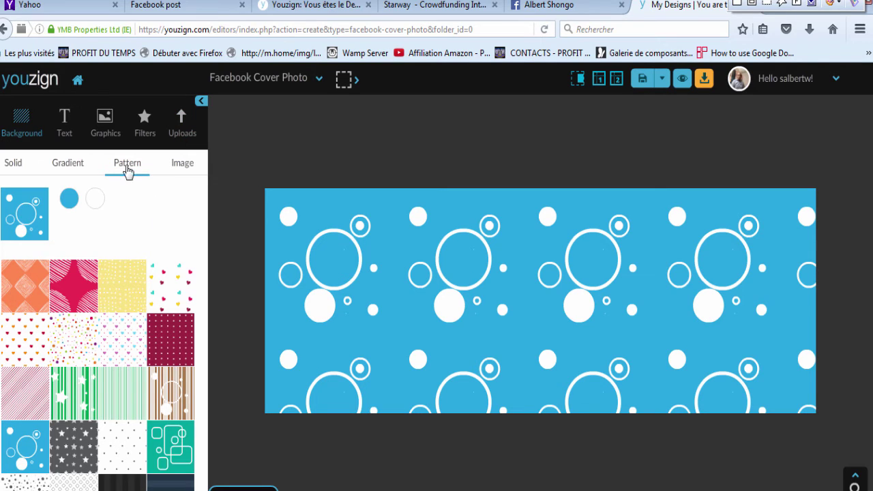
{"action": "left_click", "coordinate": [106, 137]}
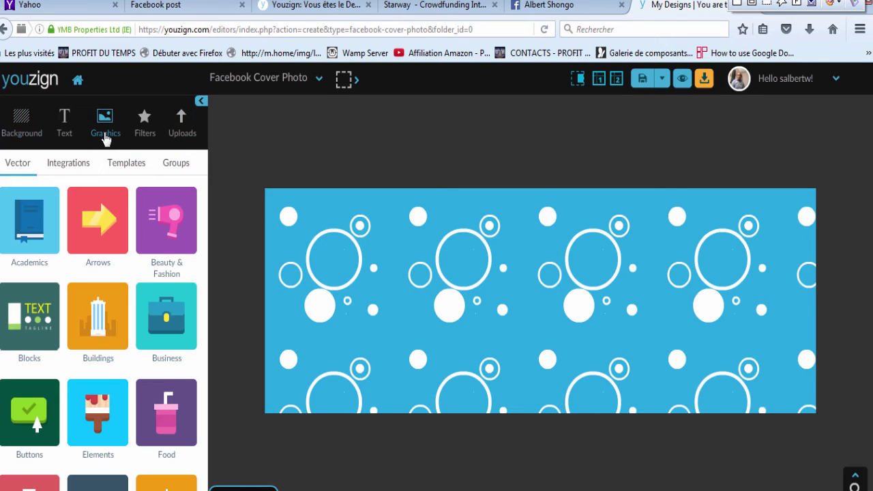
Step: List the Iconfinder, Pixabay, Unsplash, Pexels and Stocksnap image integrations
{"action": "left_click", "coordinate": [68, 167]}
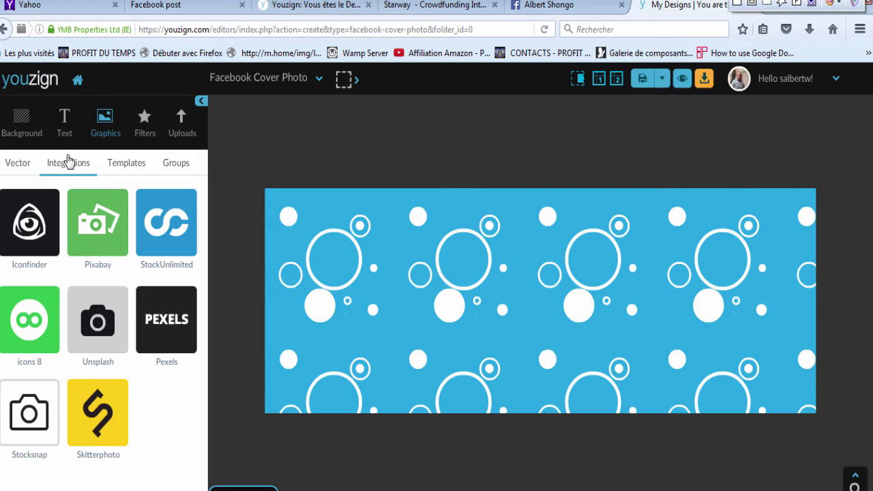
Step: Browse the Pixabay stock photos and return to the integrations list
{"action": "left_click", "coordinate": [90, 227]}
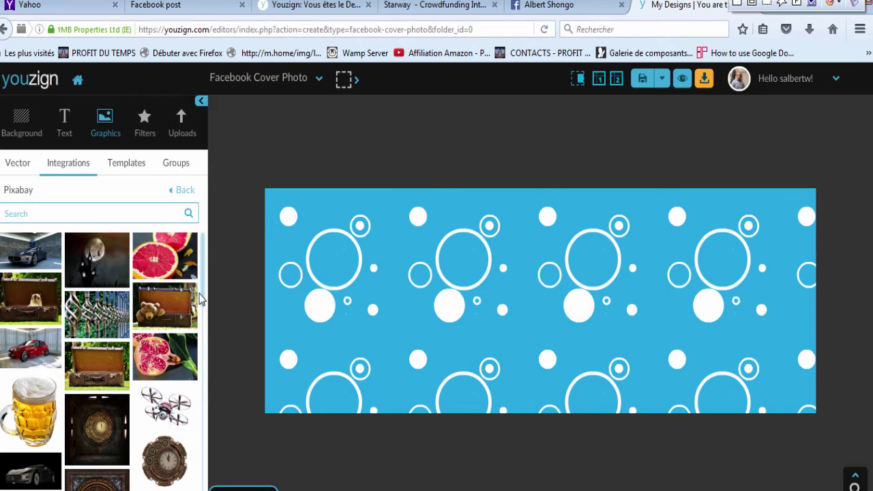
{"action": "left_click_drag", "start_coordinate": [203, 277], "coordinate": [209, 454]}
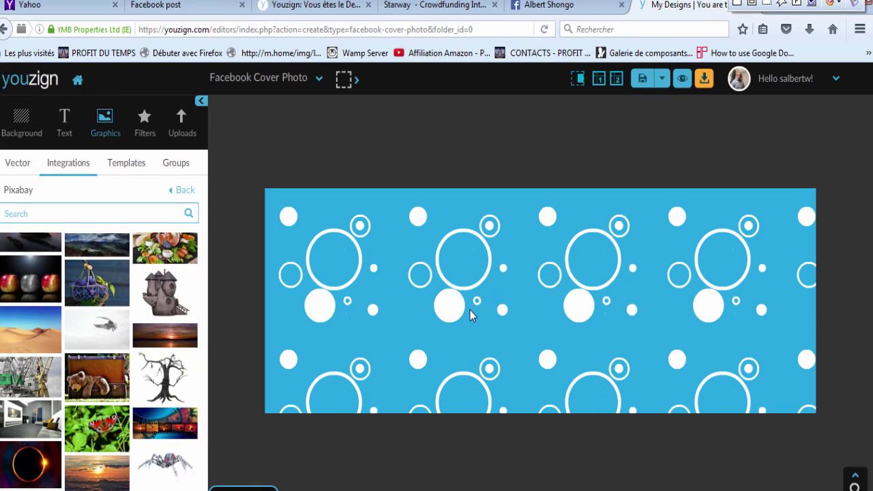
{"action": "scroll", "coordinate": [179, 270], "scroll_direction": "up", "scroll_amount": 3}
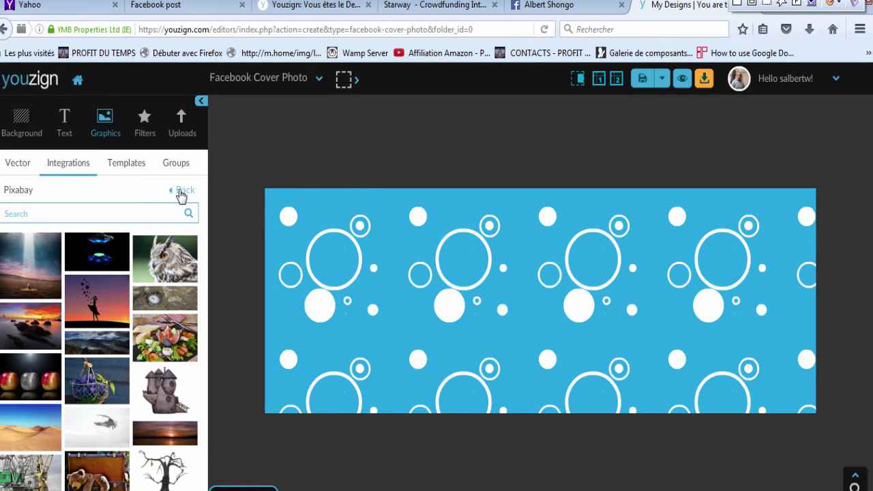
{"action": "left_click", "coordinate": [180, 193]}
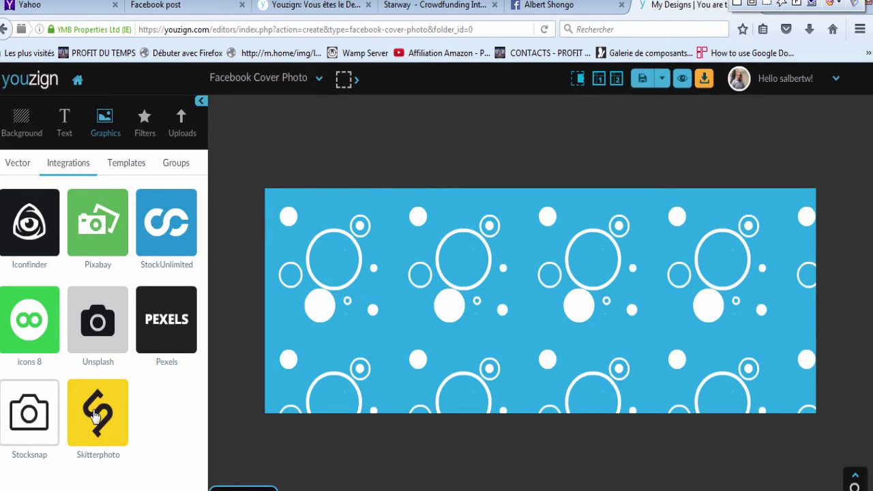
Step: Browse Pexels photos, then load the uploaded portrait into the background remover
{"action": "left_click", "coordinate": [156, 328]}
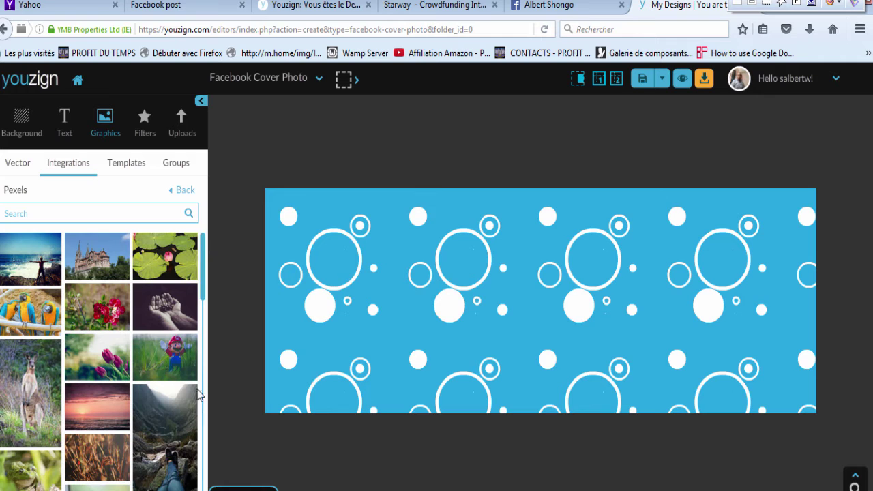
{"action": "left_click_drag", "start_coordinate": [203, 256], "coordinate": [203, 214]}
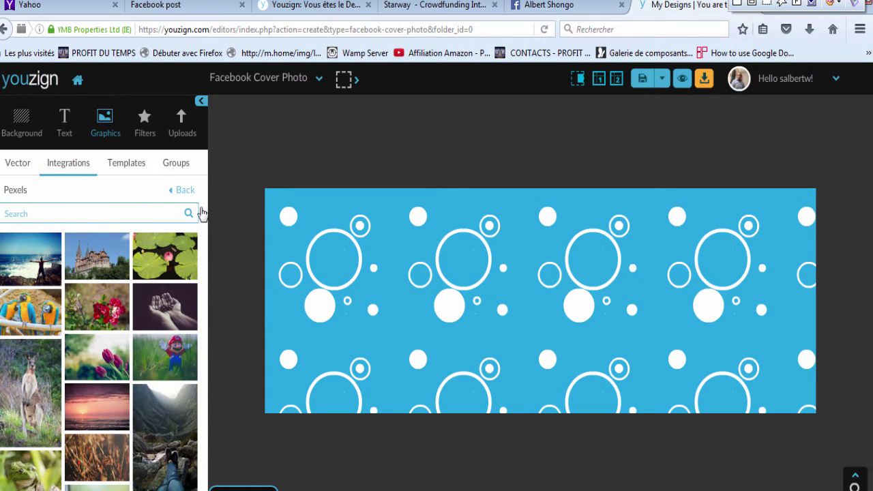
{"action": "left_click", "coordinate": [180, 129]}
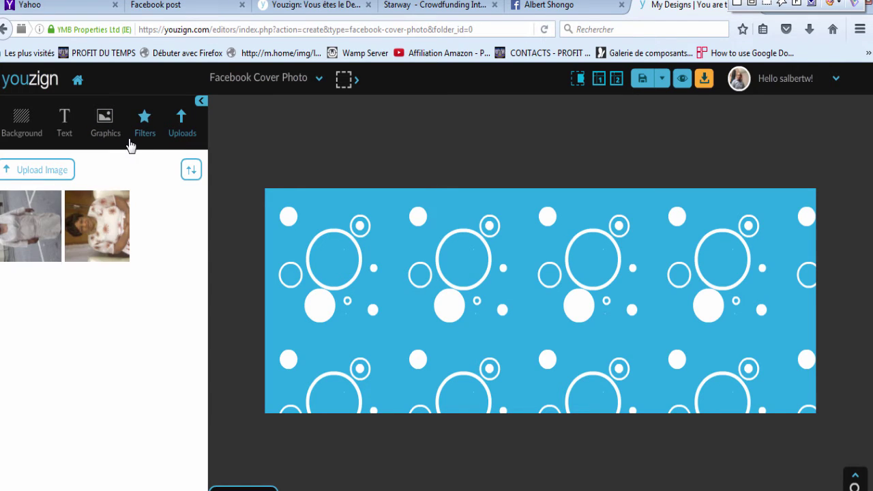
{"action": "key", "text": "F5"}
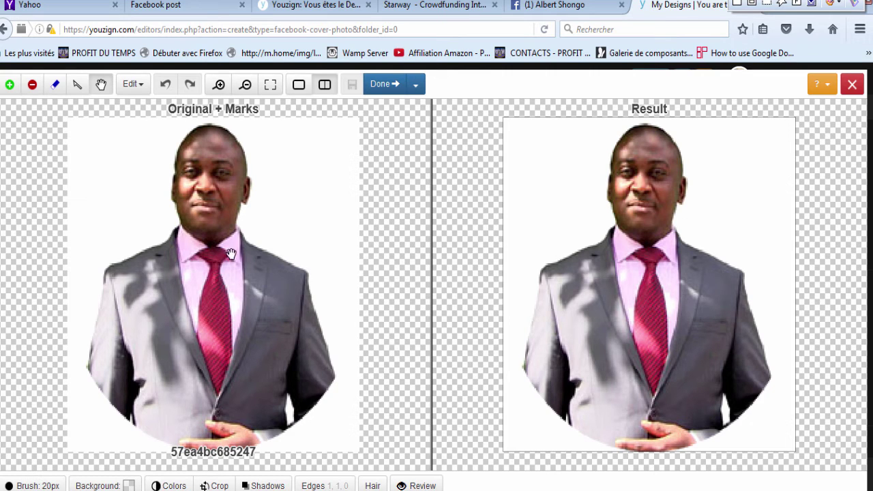
Step: Paint green keep strokes over the shoulder and clasped hands, undoing and redrawing bad strokes
{"action": "left_click", "coordinate": [9, 84]}
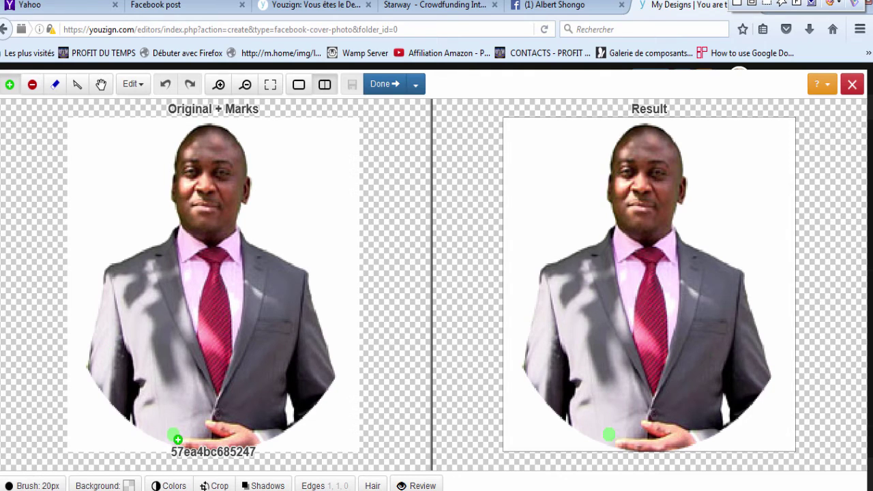
{"action": "mouse_move", "coordinate": [175, 435]}
{"action": "left_mouse_down"}
{"action": "mouse_move", "coordinate": [127, 392]}
{"action": "mouse_move", "coordinate": [113, 355]}
{"action": "mouse_move", "coordinate": [117, 325]}
{"action": "mouse_move", "coordinate": [139, 281]}
{"action": "mouse_move", "coordinate": [190, 244]}
{"action": "mouse_move", "coordinate": [200, 157]}
{"action": "mouse_move", "coordinate": [213, 139]}
{"action": "mouse_move", "coordinate": [231, 164]}
{"action": "mouse_move", "coordinate": [239, 254]}
{"action": "mouse_move", "coordinate": [258, 276]}
{"action": "mouse_move", "coordinate": [319, 307]}
{"action": "mouse_move", "coordinate": [324, 389]}
{"action": "mouse_move", "coordinate": [296, 422]}
{"action": "mouse_move", "coordinate": [263, 439]}
{"action": "mouse_move", "coordinate": [179, 434]}
{"action": "left_mouse_up"}
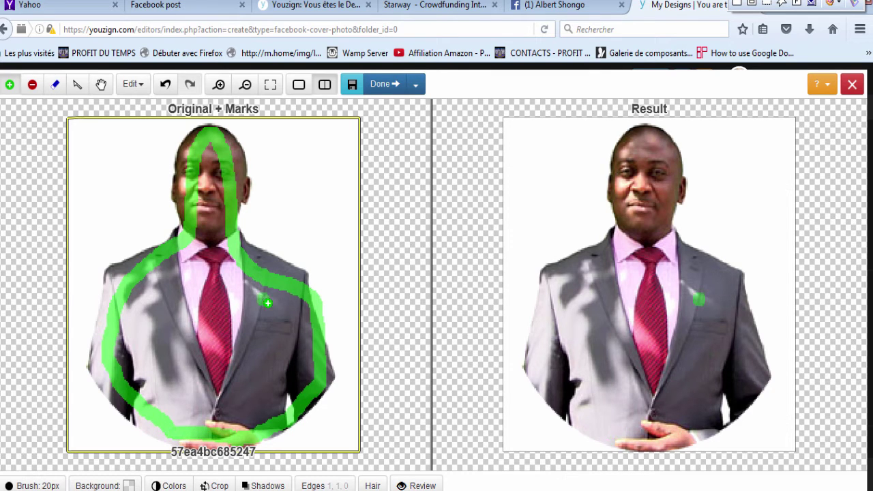
{"action": "left_click", "coordinate": [166, 84]}
{"action": "left_click", "coordinate": [166, 85]}
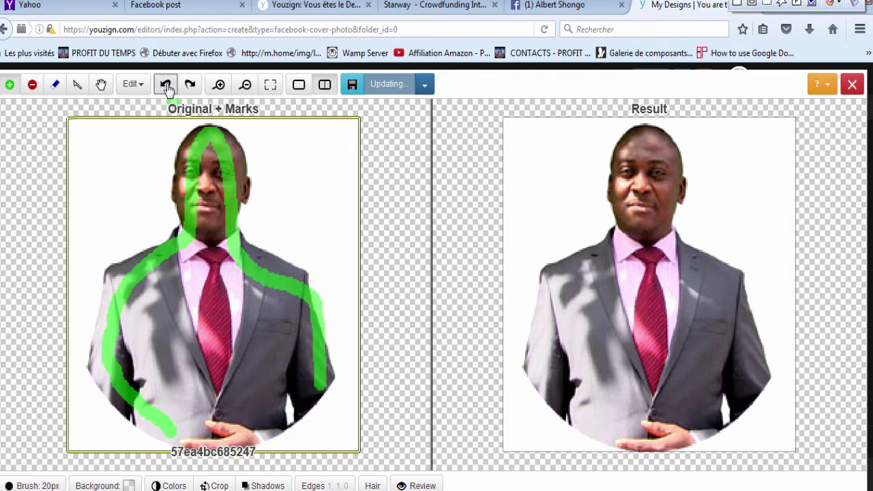
{"action": "left_click", "coordinate": [166, 85]}
{"action": "left_click", "coordinate": [166, 85]}
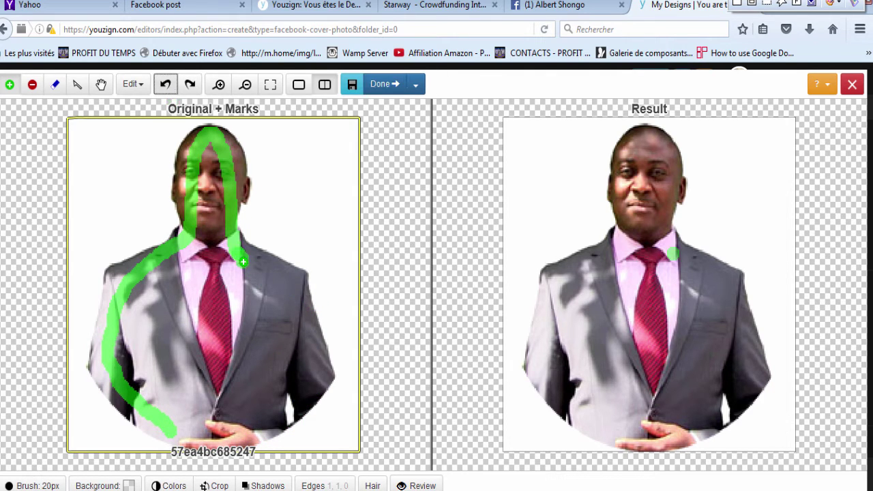
{"action": "mouse_move", "coordinate": [244, 262]}
{"action": "left_mouse_down"}
{"action": "mouse_move", "coordinate": [276, 280]}
{"action": "mouse_move", "coordinate": [300, 314]}
{"action": "mouse_move", "coordinate": [316, 395]}
{"action": "mouse_move", "coordinate": [292, 425]}
{"action": "mouse_move", "coordinate": [229, 448]}
{"action": "left_mouse_up"}
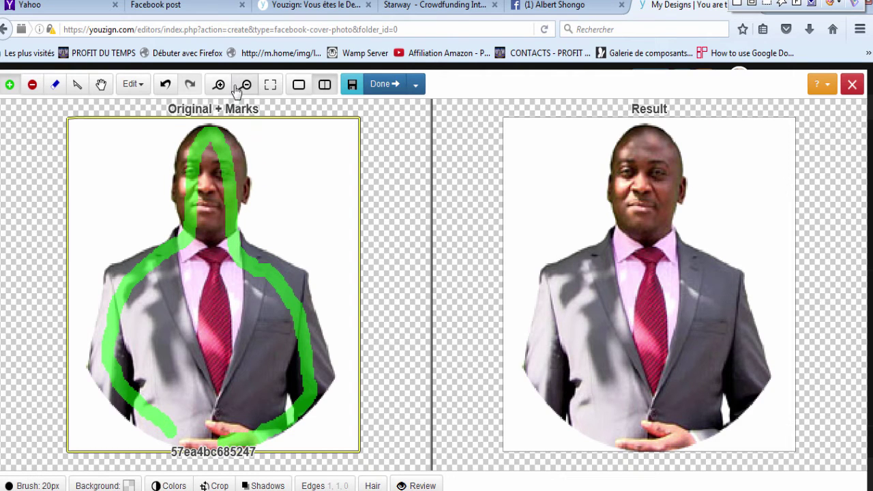
{"action": "left_click", "coordinate": [165, 83]}
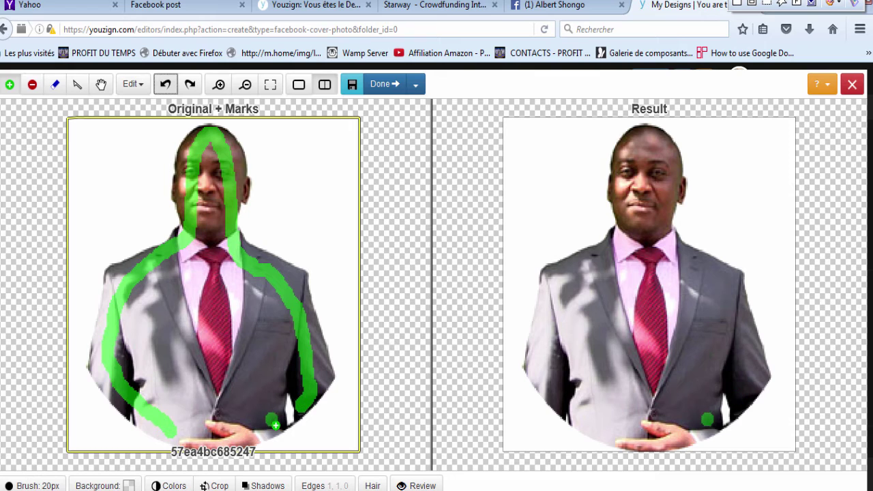
{"action": "mouse_move", "coordinate": [277, 425]}
{"action": "left_mouse_down"}
{"action": "mouse_move", "coordinate": [251, 436]}
{"action": "mouse_move", "coordinate": [189, 434]}
{"action": "left_mouse_up"}
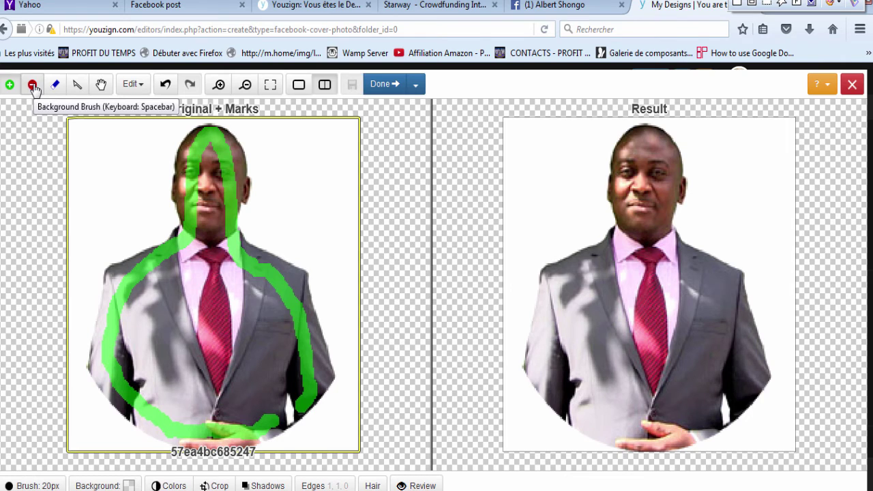
Step: Mark the white top-left area as background with the red brush, then place the cut-out on the cover
{"action": "left_click", "coordinate": [32, 86]}
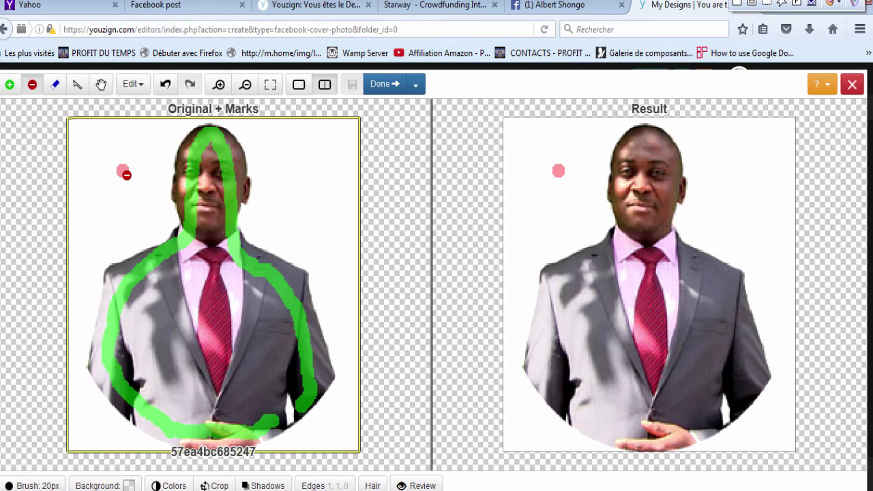
{"action": "mouse_move", "coordinate": [123, 171]}
{"action": "left_mouse_down"}
{"action": "mouse_move", "coordinate": [115, 202]}
{"action": "mouse_move", "coordinate": [100, 195]}
{"action": "mouse_move", "coordinate": [102, 151]}
{"action": "mouse_move", "coordinate": [146, 142]}
{"action": "mouse_move", "coordinate": [153, 162]}
{"action": "mouse_move", "coordinate": [138, 214]}
{"action": "left_mouse_up"}
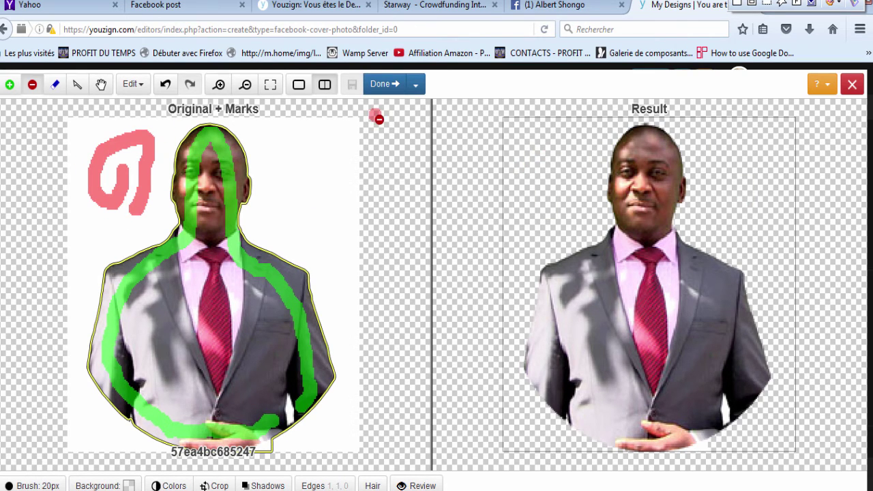
{"action": "key", "text": "h"}
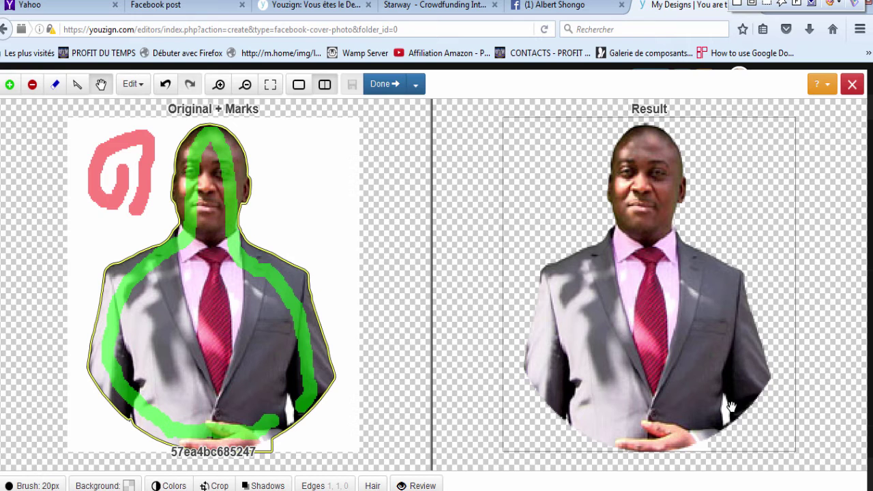
{"action": "left_click_drag", "start_coordinate": [726, 416], "coordinate": [727, 419]}
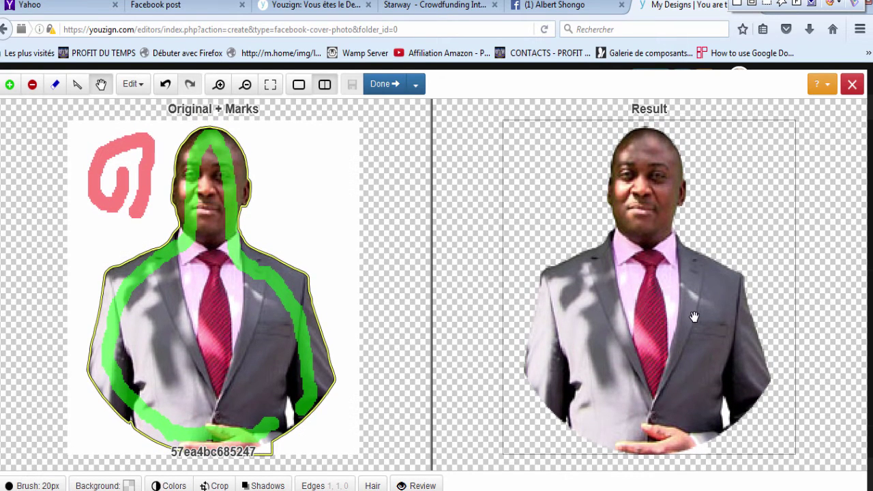
{"action": "left_click", "coordinate": [383, 85]}
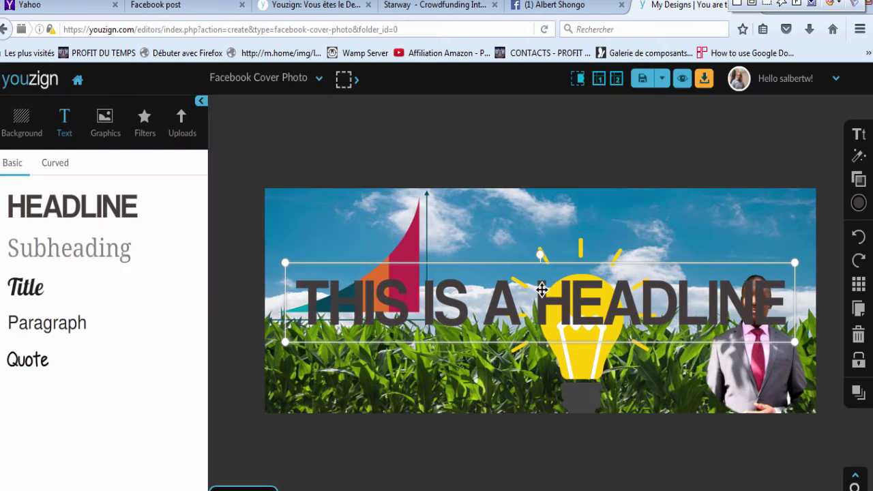
Step: Move the headline up and retype it as 'PROFIT DU TEMPS'
{"action": "left_click_drag", "start_coordinate": [542, 258], "coordinate": [546, 223]}
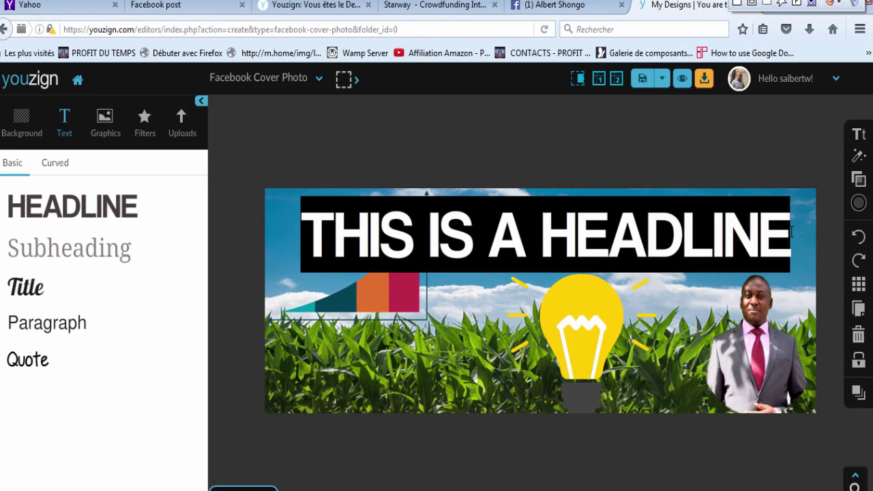
{"action": "left_click", "coordinate": [794, 231]}
{"action": "key", "text": "BackSpace"}
{"action": "key", "text": "BackSpace"}
{"action": "key", "text": "BackSpace"}
{"action": "key", "text": "BackSpace"}
{"action": "key", "text": "BackSpace"}
{"action": "key", "text": "BackSpace"}
{"action": "key", "text": "BackSpace"}
{"action": "key", "text": "BackSpace"}
{"action": "key", "text": "BackSpace"}
{"action": "key", "text": "BackSpace"}
{"action": "key", "text": "BackSpace"}
{"action": "key", "text": "BackSpace"}
{"action": "key", "text": "BackSpace"}
{"action": "key", "text": "BackSpace"}
{"action": "key", "text": "BackSpace"}
{"action": "key", "text": "BackSpace"}
{"action": "key", "text": "BackSpace"}
{"action": "key", "text": "BackSpace"}
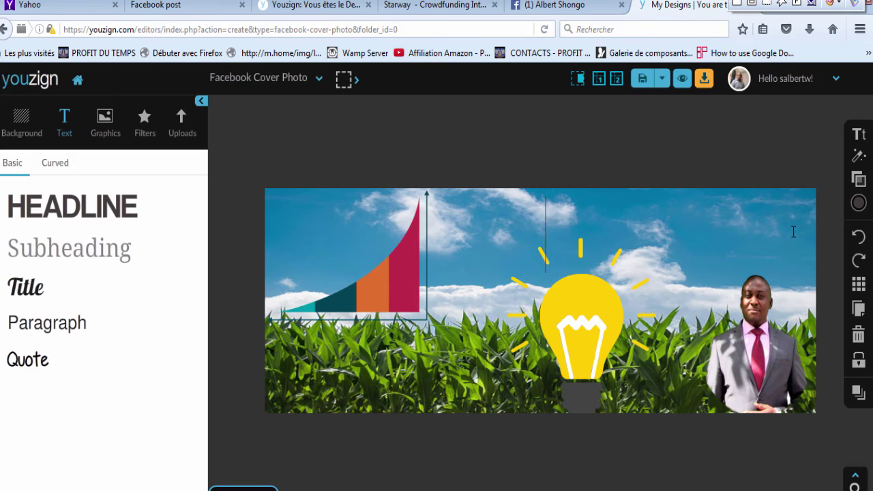
{"action": "type", "text": "PROF"}
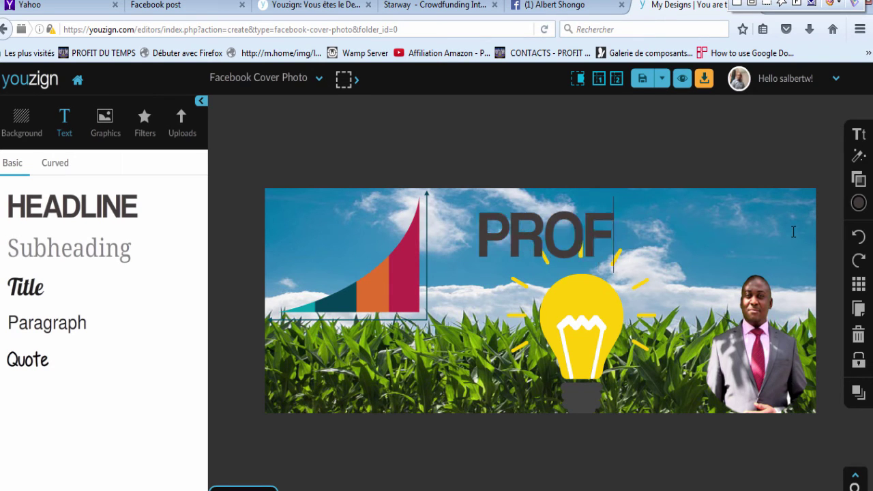
{"action": "type", "text": "IT DU"}
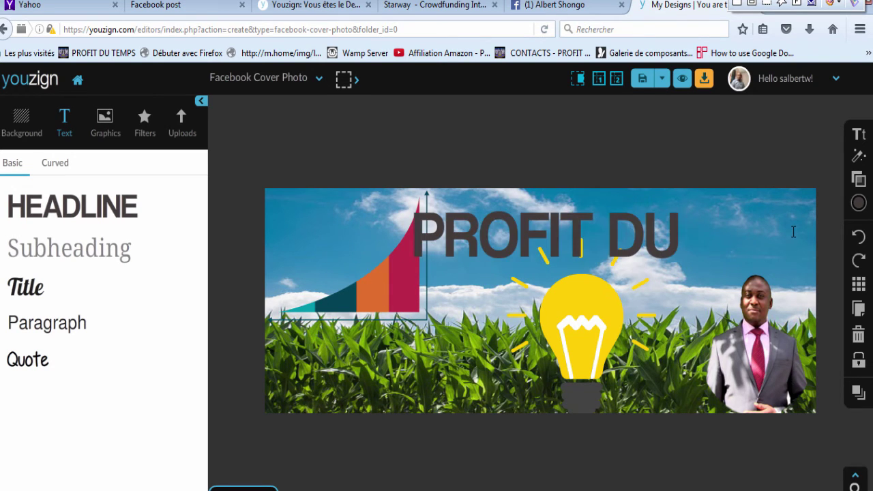
{"action": "type", "text": " TEMPS"}
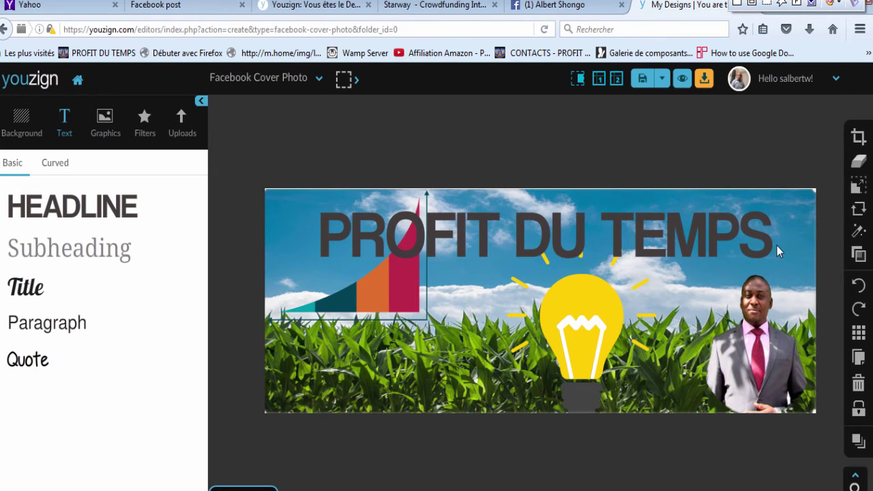
{"action": "left_click", "coordinate": [761, 243]}
Step: Set the headline font size to 65 and shift it right, clear of the chart
{"action": "left_click", "coordinate": [858, 135]}
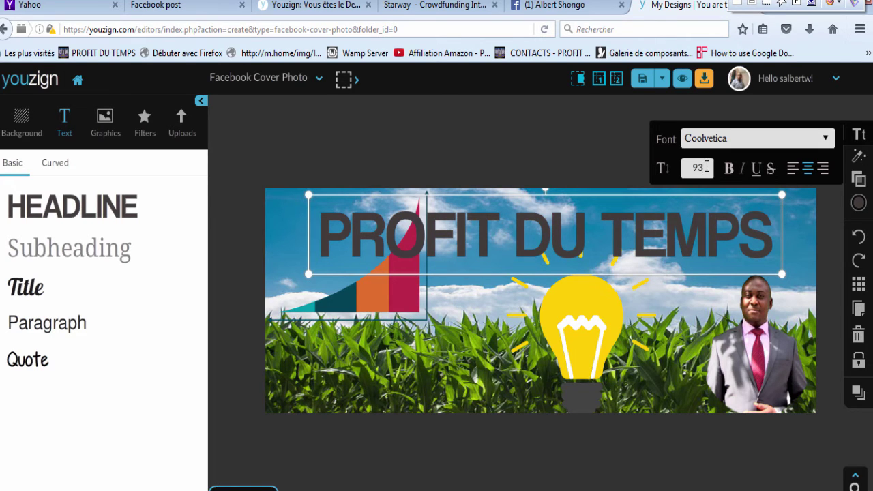
{"action": "key", "text": "BackSpace"}
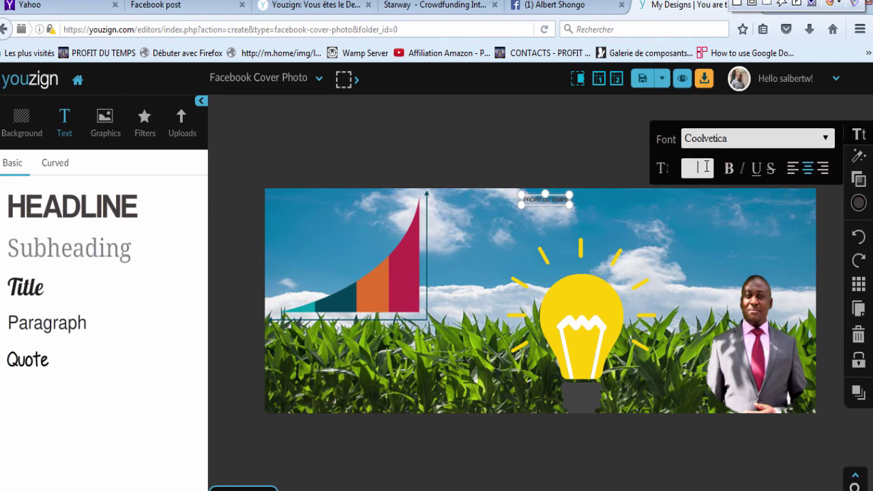
{"action": "type", "text": "65"}
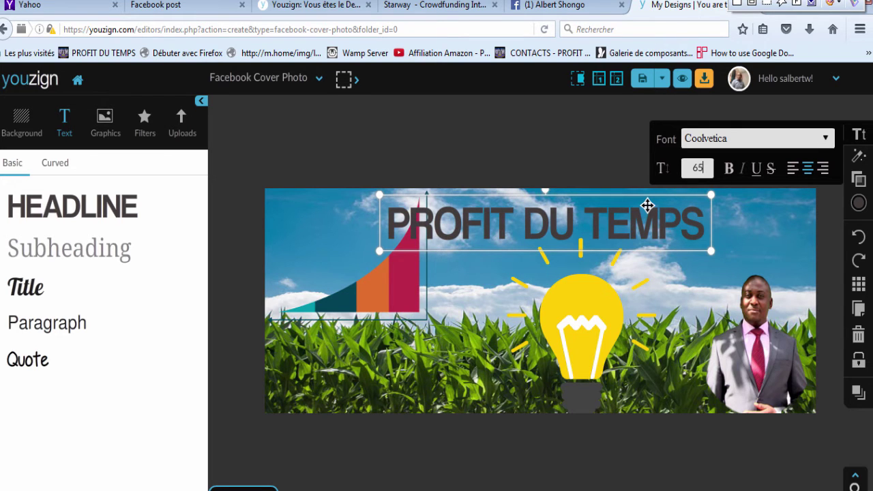
{"action": "left_click_drag", "start_coordinate": [645, 211], "coordinate": [688, 214]}
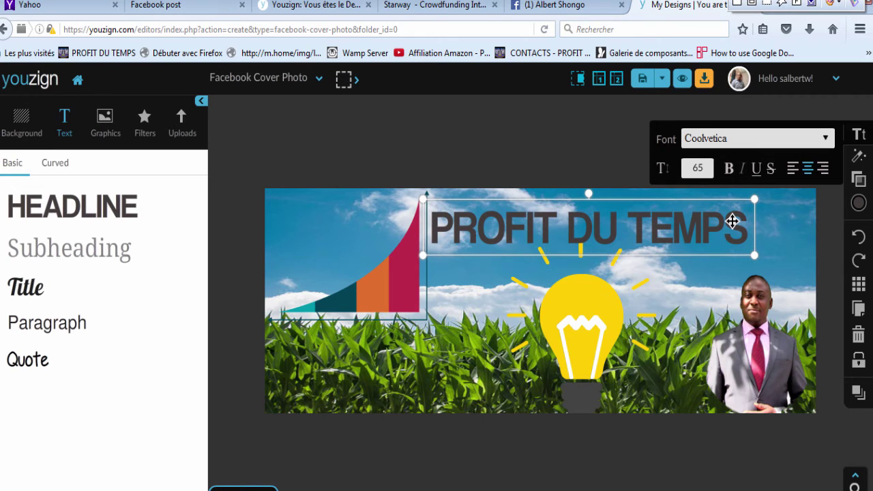
Step: Try white for the headline text, then settle on black
{"action": "left_click", "coordinate": [859, 203]}
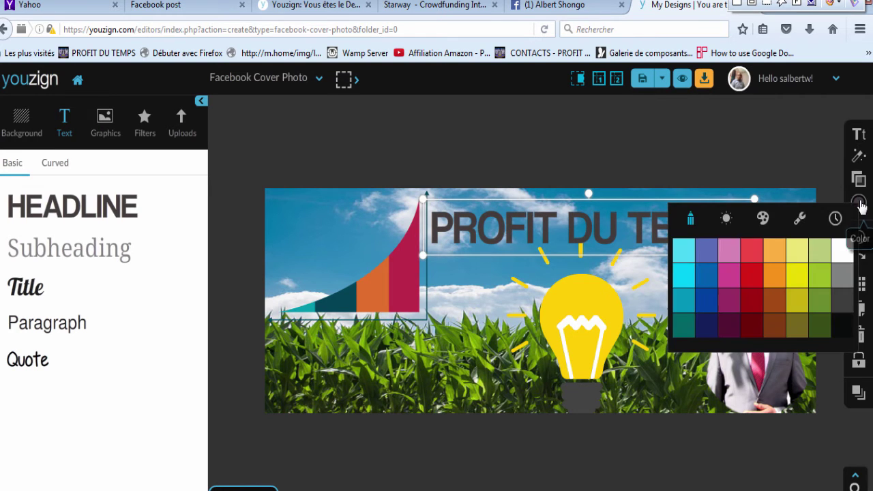
{"action": "left_click", "coordinate": [847, 251]}
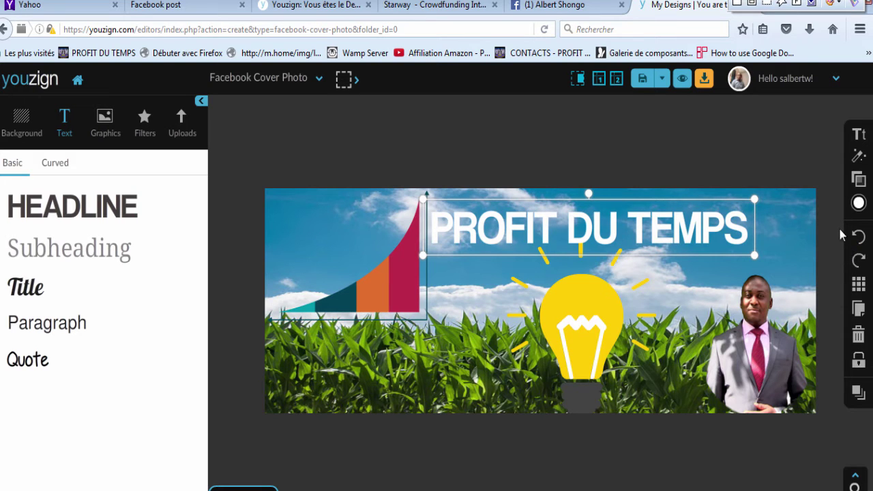
{"action": "left_click", "coordinate": [861, 206]}
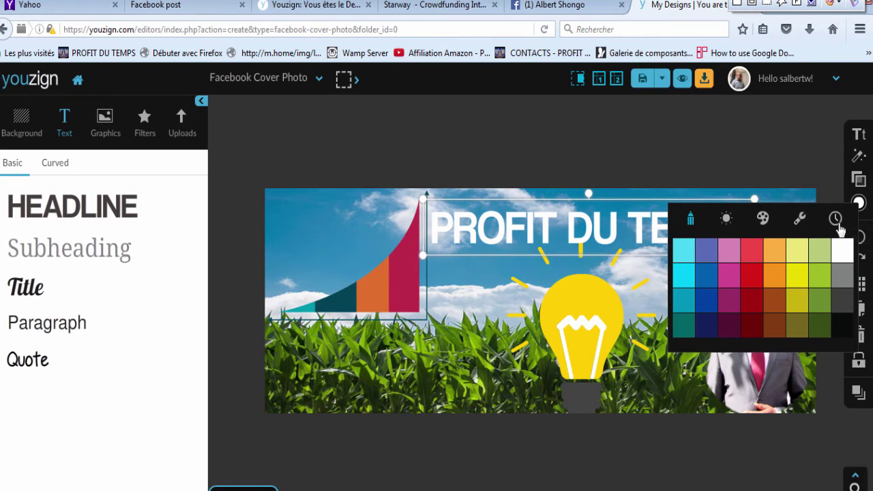
{"action": "left_click", "coordinate": [840, 332]}
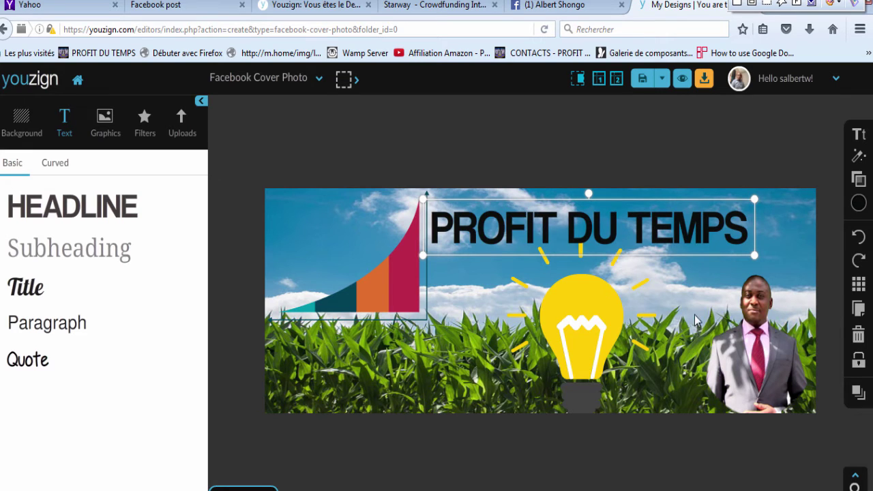
{"action": "left_click", "coordinate": [338, 228]}
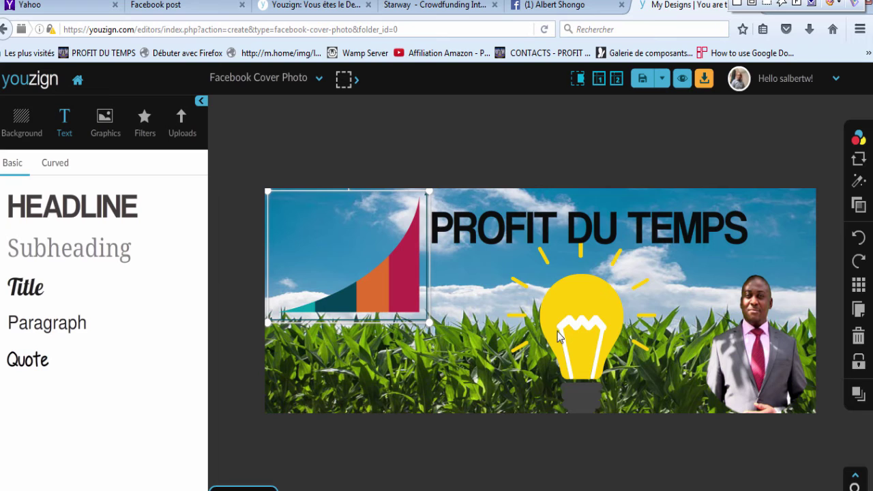
Step: Nudge the light bulb graphic slightly lower and preview the cover in the Facebook mock-up
{"action": "left_click", "coordinate": [595, 317]}
{"action": "left_click_drag", "start_coordinate": [594, 313], "coordinate": [595, 317]}
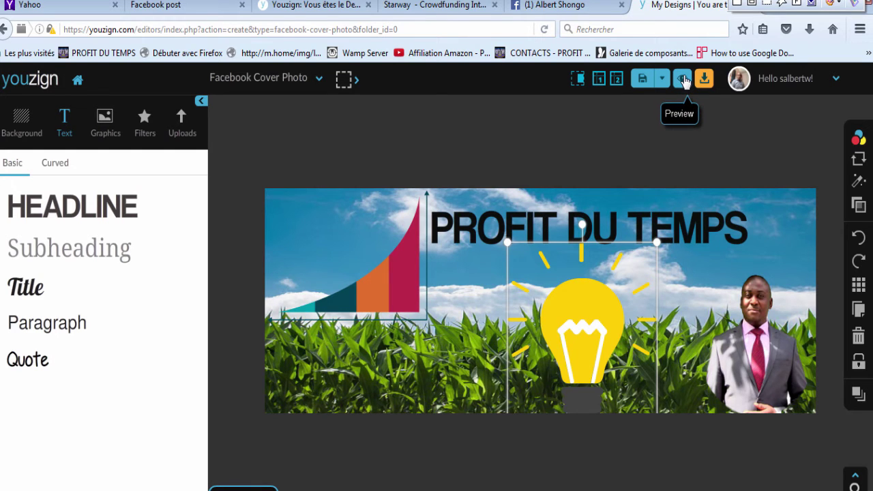
{"action": "left_click", "coordinate": [683, 79]}
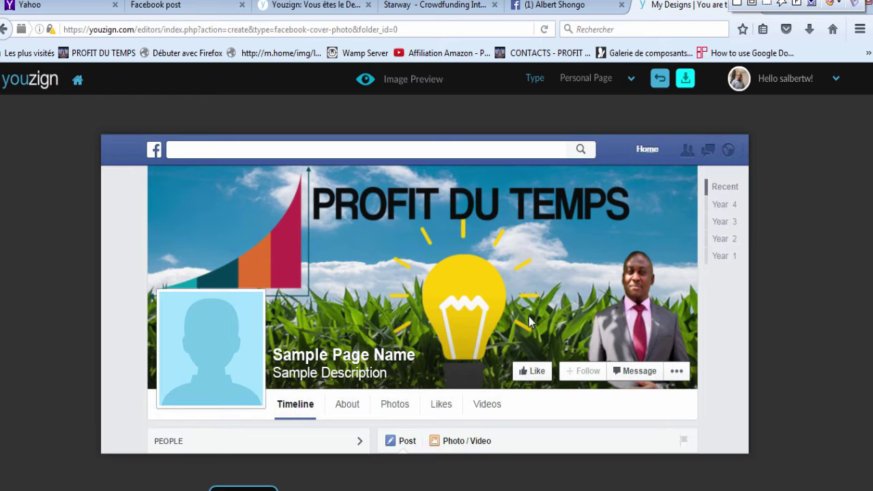
{"action": "left_click", "coordinate": [555, 7]}
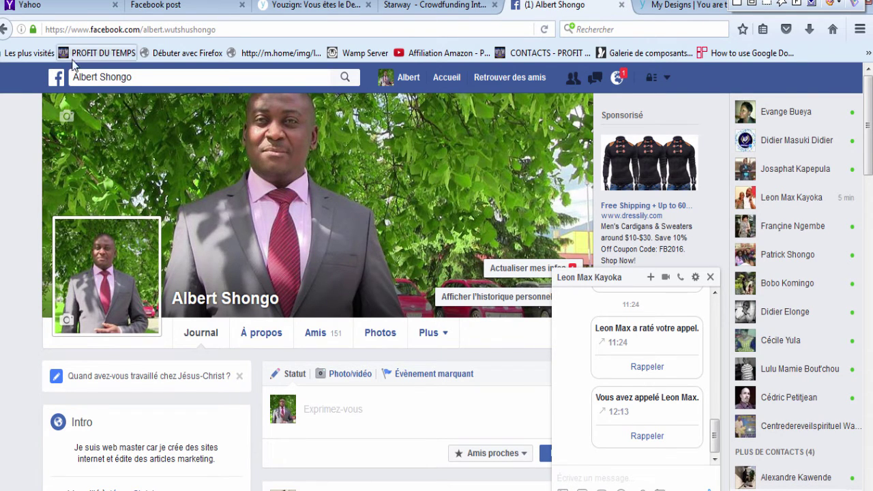
{"action": "left_click", "coordinate": [66, 120]}
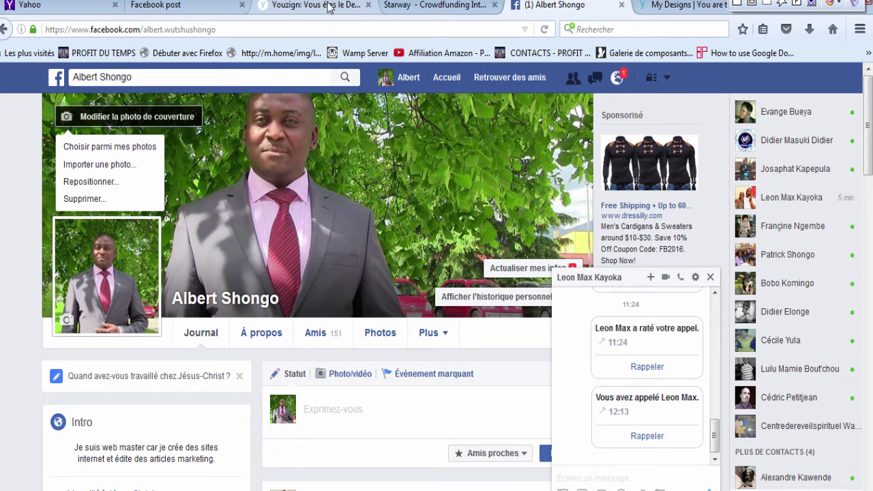
{"action": "left_click", "coordinate": [682, 6]}
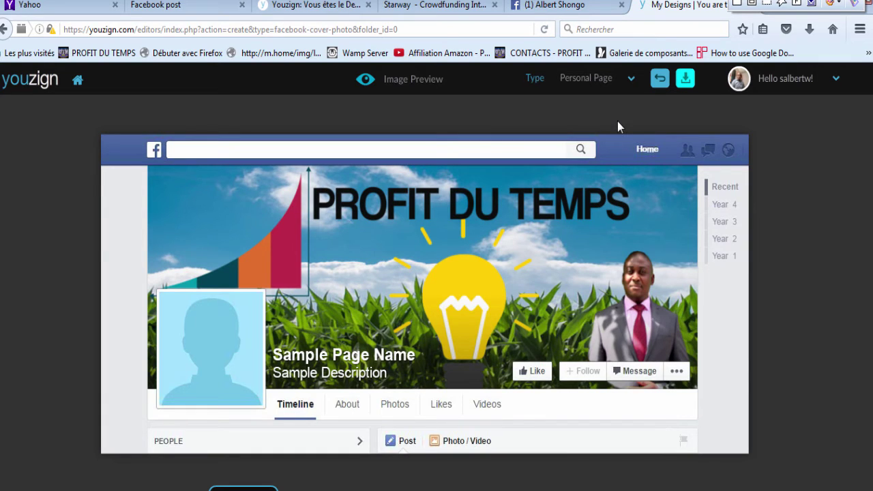
Step: Download the cover as 'Mn' to Images, then choose to upload a new Facebook cover photo
{"action": "left_click", "coordinate": [686, 81]}
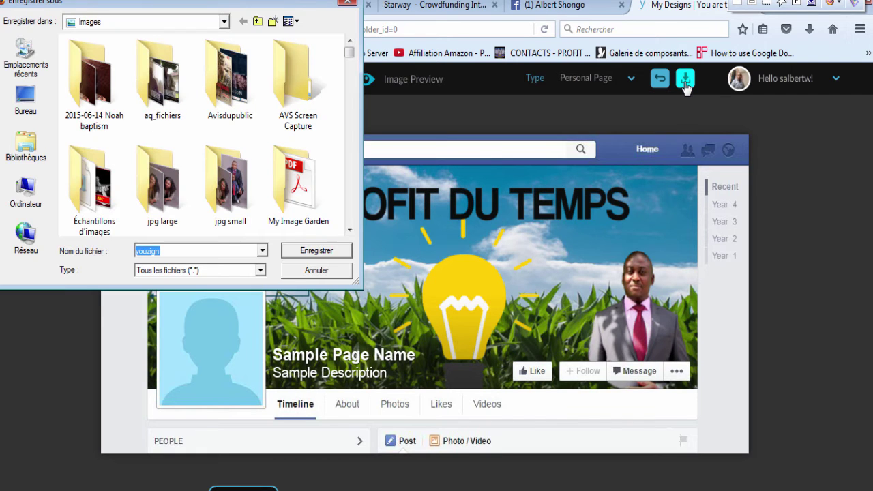
{"action": "key", "text": "BackSpace"}
{"action": "type", "text": "Mn"}
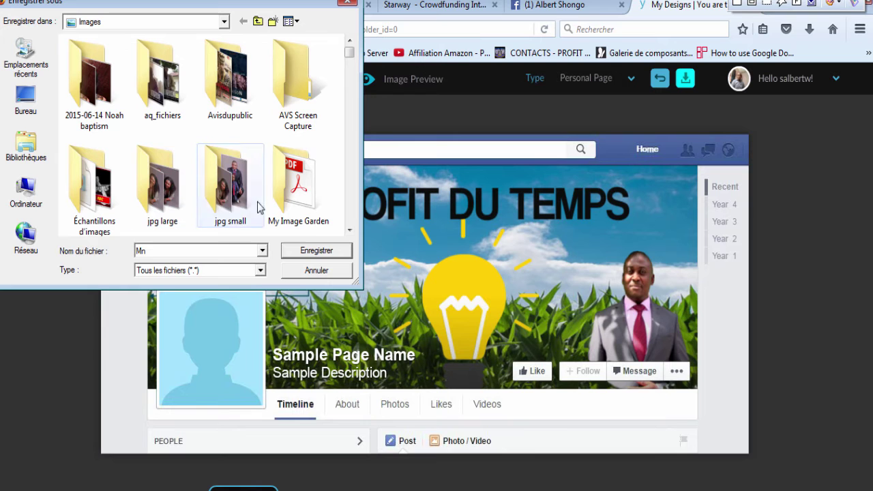
{"action": "left_click", "coordinate": [306, 253]}
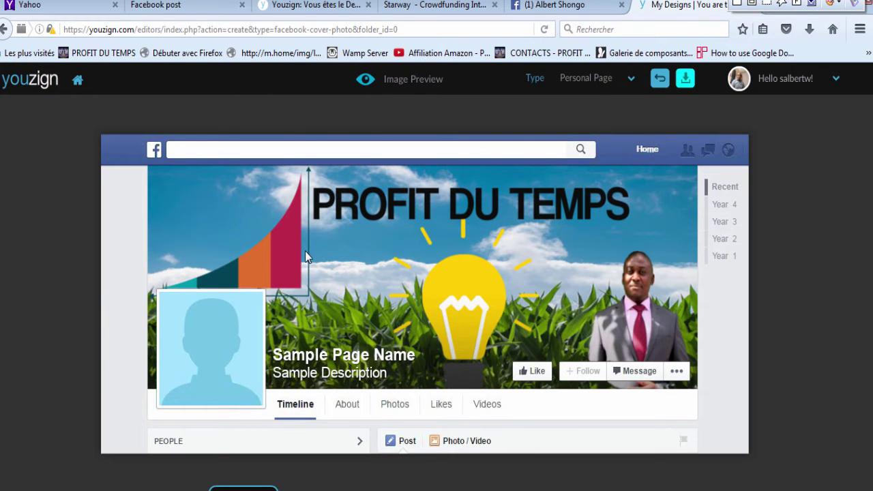
{"action": "left_click", "coordinate": [580, 7]}
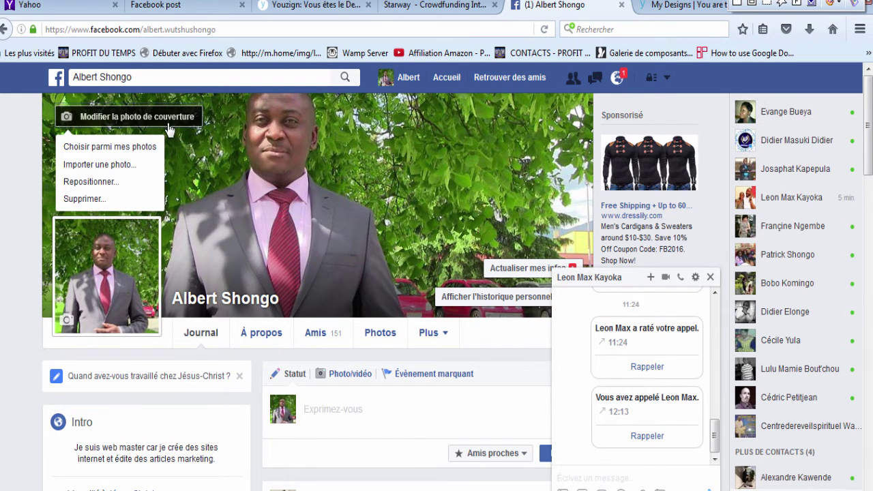
{"action": "left_click", "coordinate": [99, 166]}
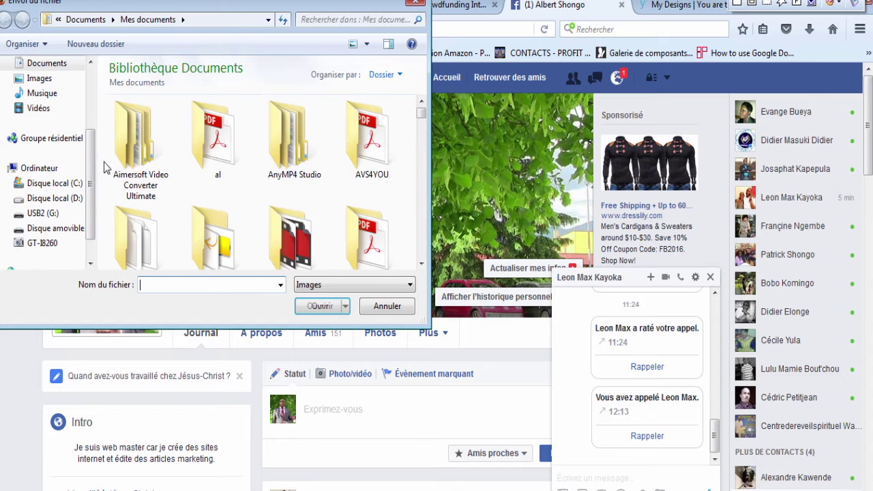
Step: Pick Mn.png from the Images library as the new Facebook cover photo
{"action": "left_click", "coordinate": [41, 78]}
{"action": "left_click", "coordinate": [148, 290]}
{"action": "type", "text": "Mn"}
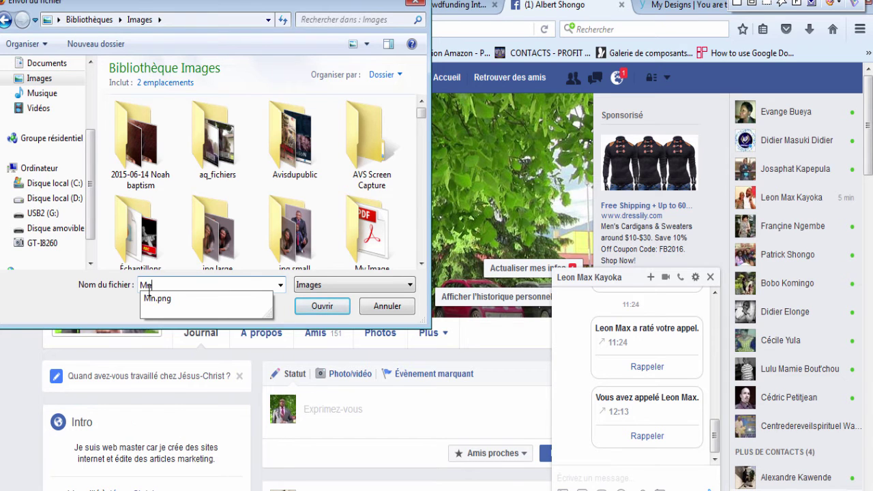
{"action": "left_click", "coordinate": [159, 300]}
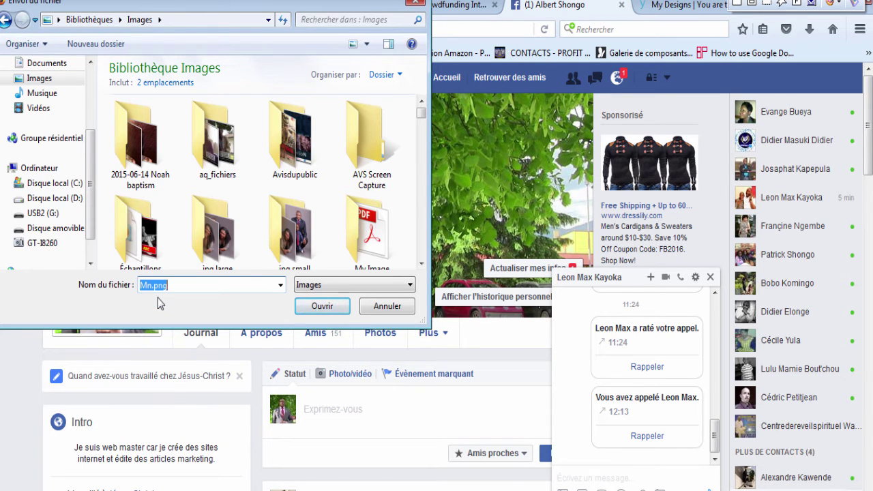
{"action": "left_click", "coordinate": [318, 305]}
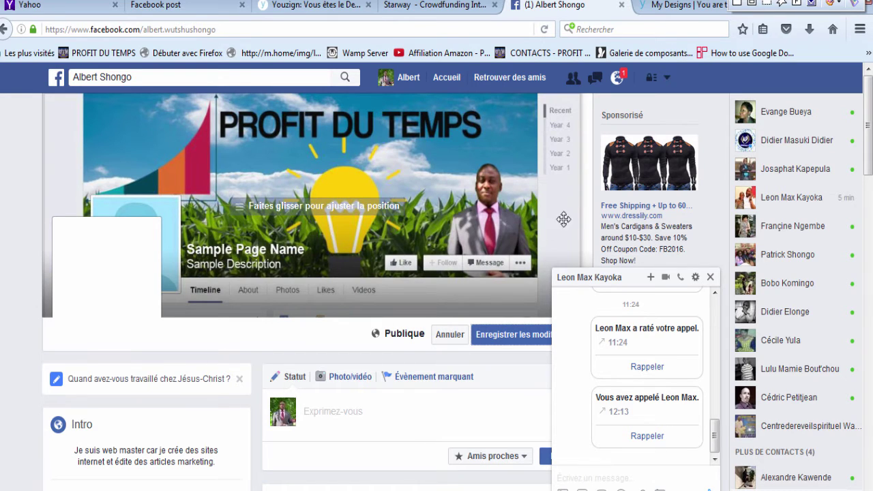
Step: Close the chat window on the Facebook profile
{"action": "left_click", "coordinate": [710, 277]}
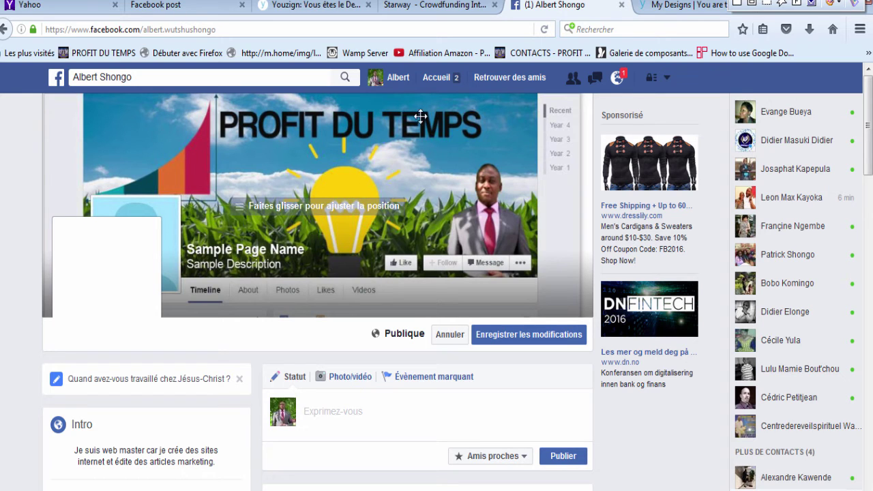
Step: Try going to the home feed, then choose to stay on the profile with the unsaved cover
{"action": "left_click", "coordinate": [455, 82]}
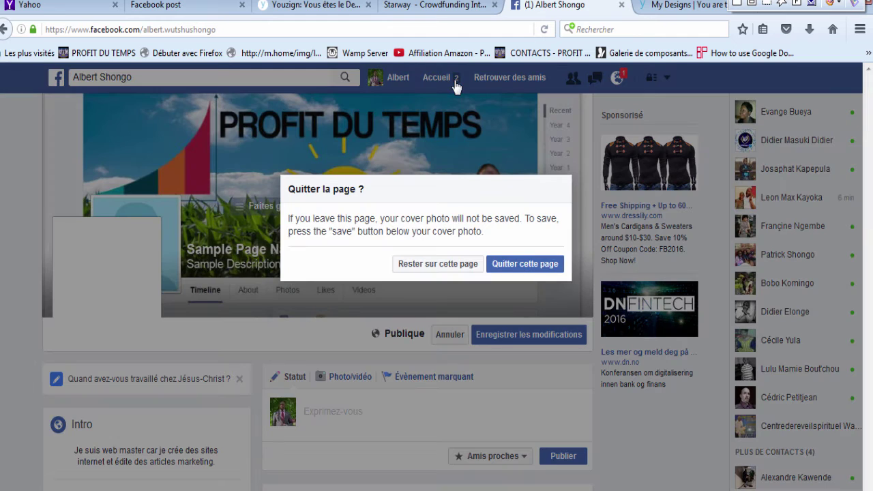
{"action": "left_click", "coordinate": [462, 266]}
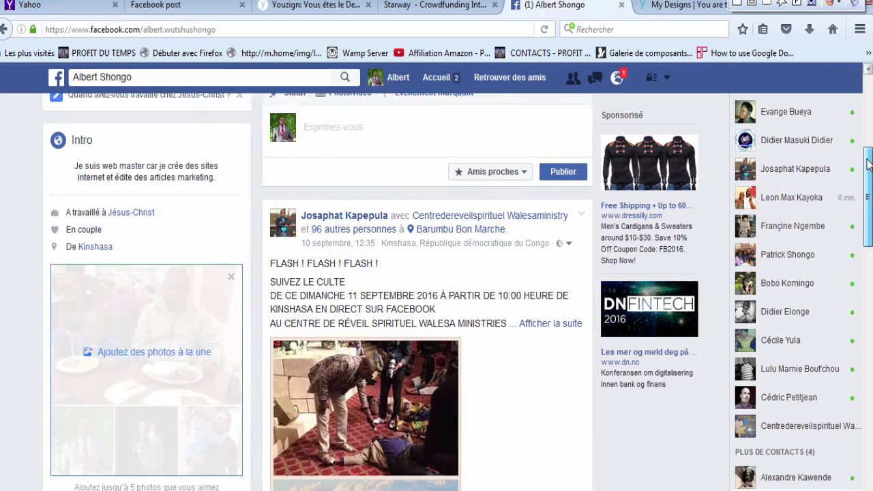
{"action": "mouse_move", "coordinate": [868, 88]}
{"action": "left_mouse_down"}
{"action": "mouse_move", "coordinate": [868, 176]}
{"action": "mouse_move", "coordinate": [868, 89]}
{"action": "left_mouse_up"}
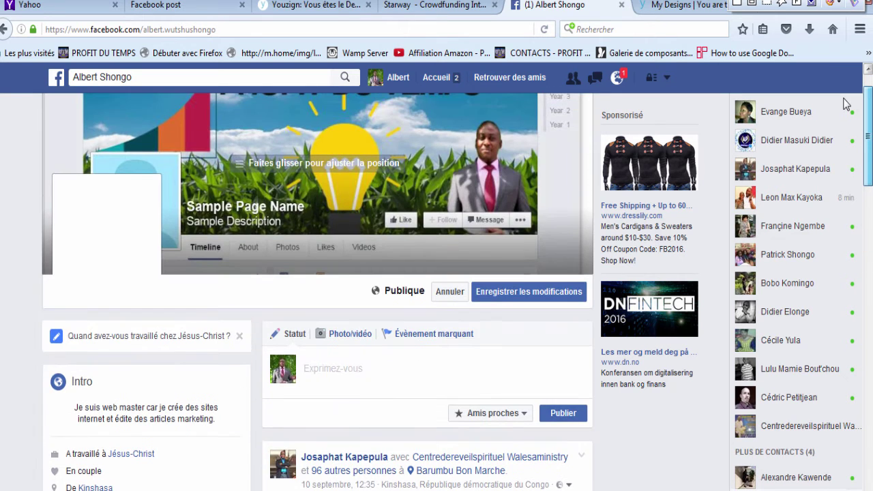
Step: Leave the cover preview, go to Youzign's home page and start a new design
{"action": "left_click", "coordinate": [310, 8]}
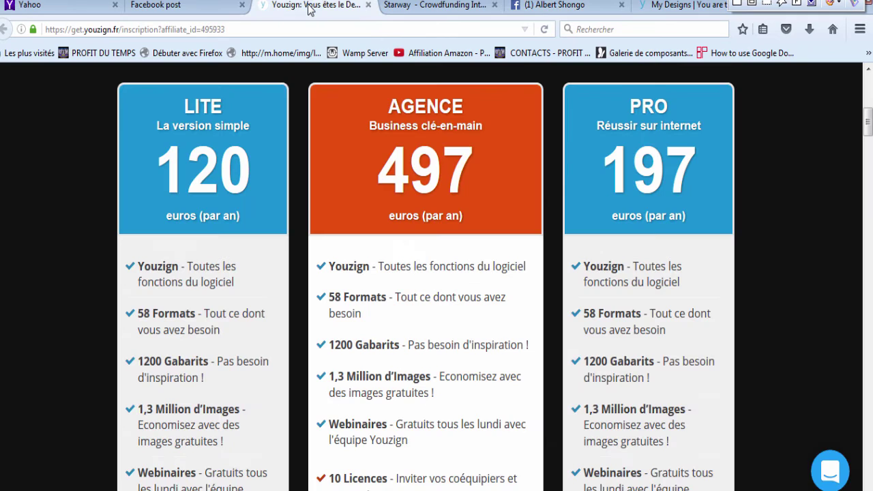
{"action": "left_click_drag", "start_coordinate": [869, 123], "coordinate": [861, 62]}
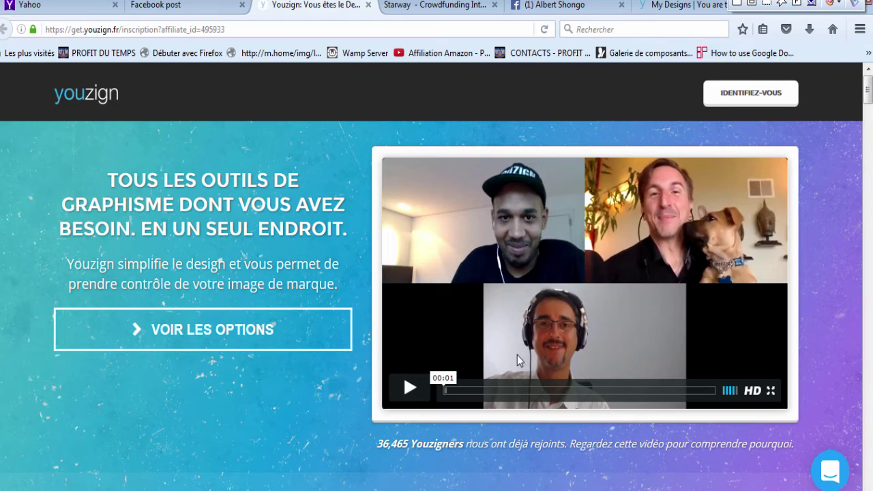
{"action": "mouse_move", "coordinate": [868, 85]}
{"action": "left_mouse_down"}
{"action": "mouse_move", "coordinate": [868, 103]}
{"action": "mouse_move", "coordinate": [868, 75]}
{"action": "left_mouse_up"}
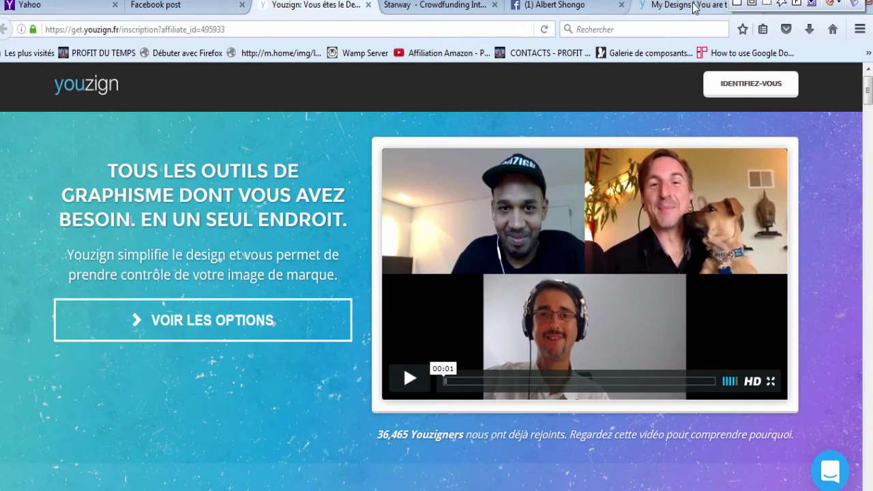
{"action": "left_click", "coordinate": [686, 5]}
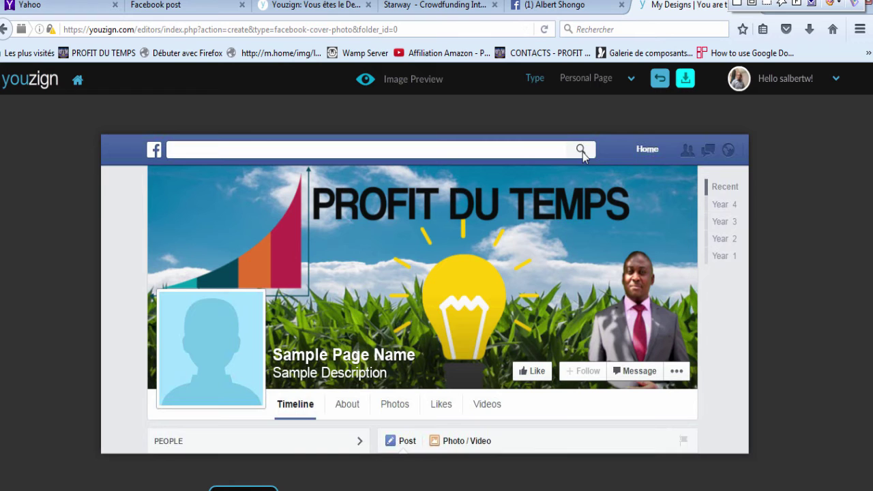
{"action": "left_click", "coordinate": [660, 78]}
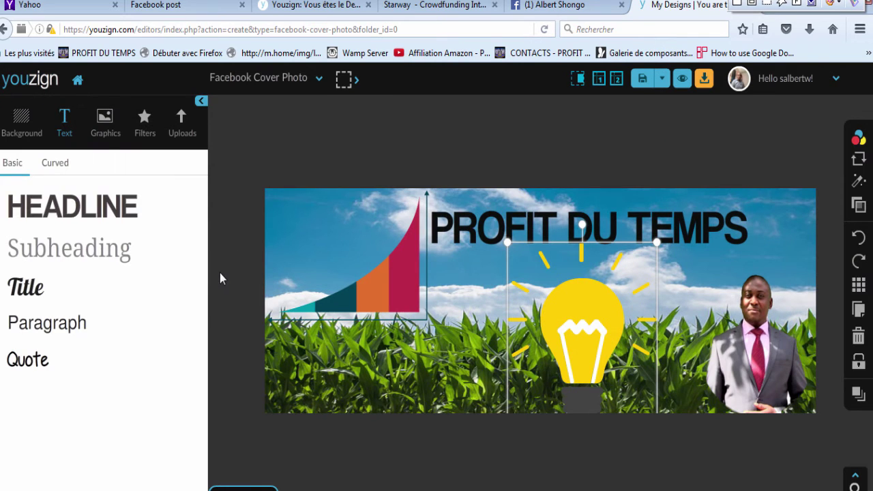
{"action": "left_click", "coordinate": [78, 81]}
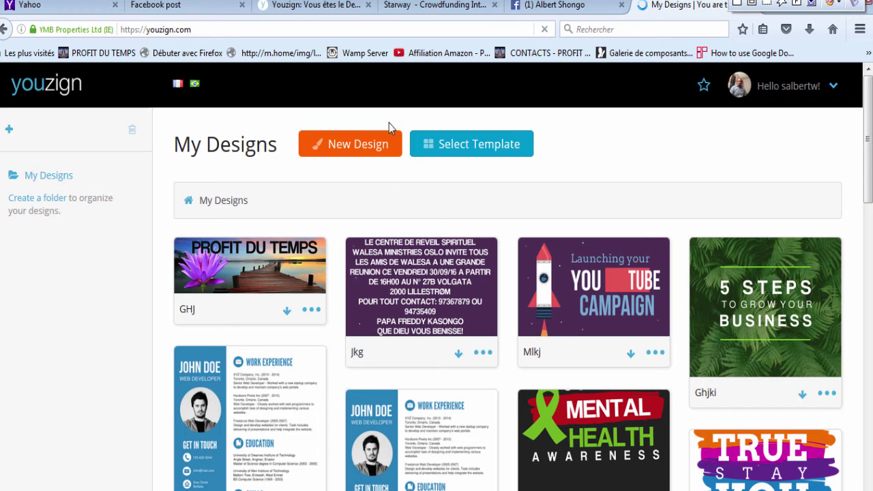
{"action": "left_click", "coordinate": [362, 148]}
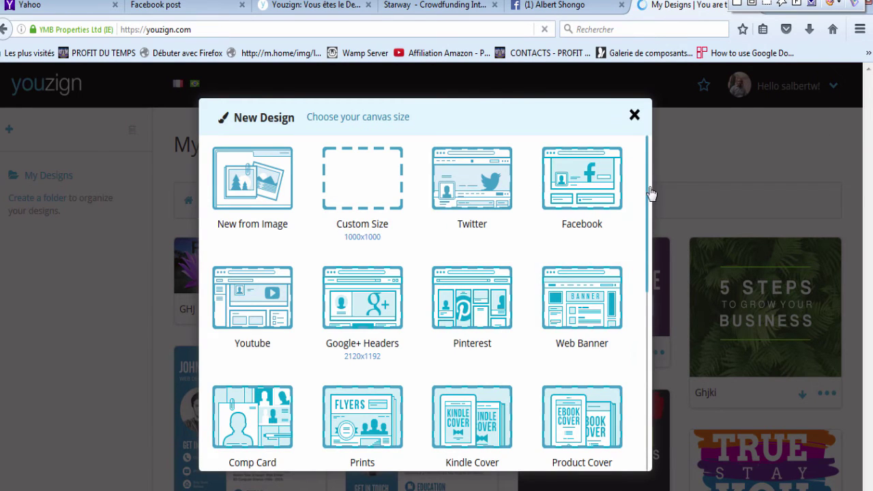
Step: Browse the canvas sizes and choose Kindle Cover for the new design
{"action": "scroll", "coordinate": [650, 198], "scroll_direction": "down", "scroll_amount": 2}
{"action": "scroll", "coordinate": [655, 275], "scroll_direction": "down", "scroll_amount": 6}
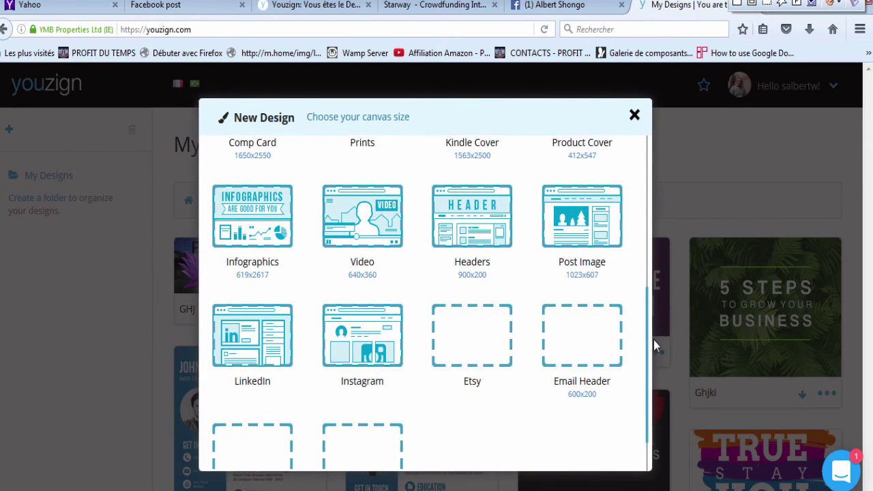
{"action": "scroll", "coordinate": [653, 336], "scroll_direction": "up", "scroll_amount": 1}
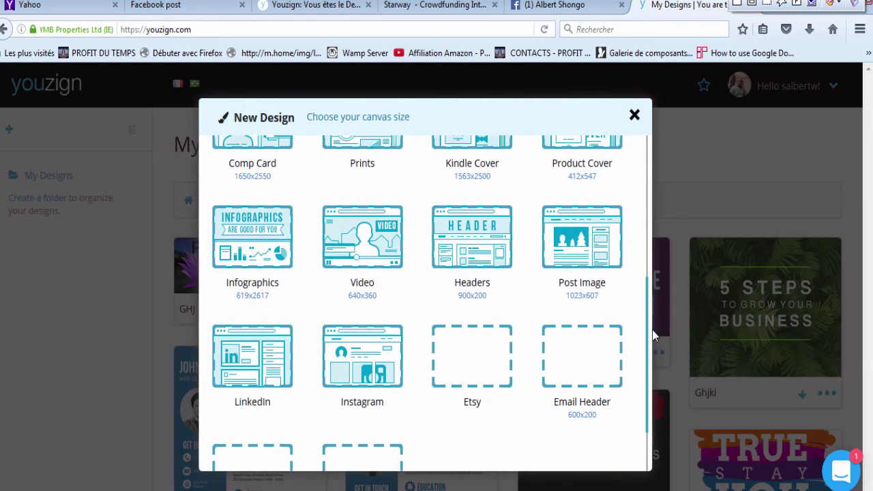
{"action": "scroll", "coordinate": [653, 330], "scroll_direction": "up", "scroll_amount": 1}
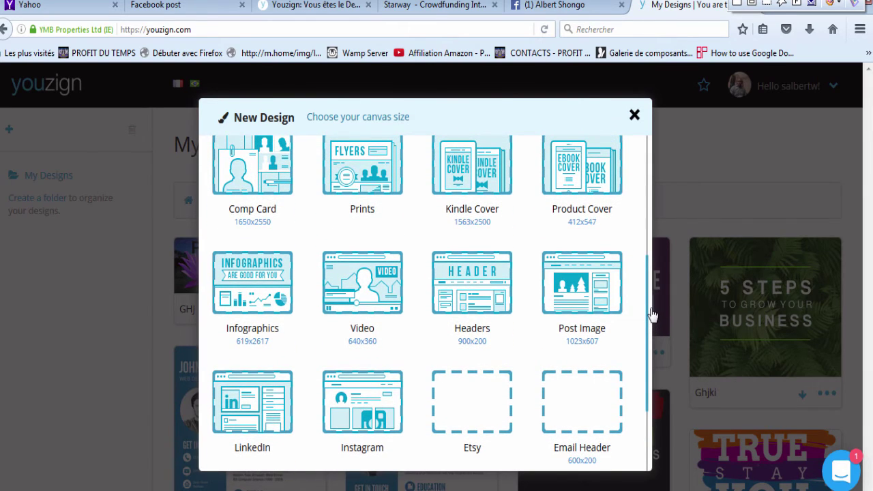
{"action": "scroll", "coordinate": [652, 307], "scroll_direction": "up", "scroll_amount": 2}
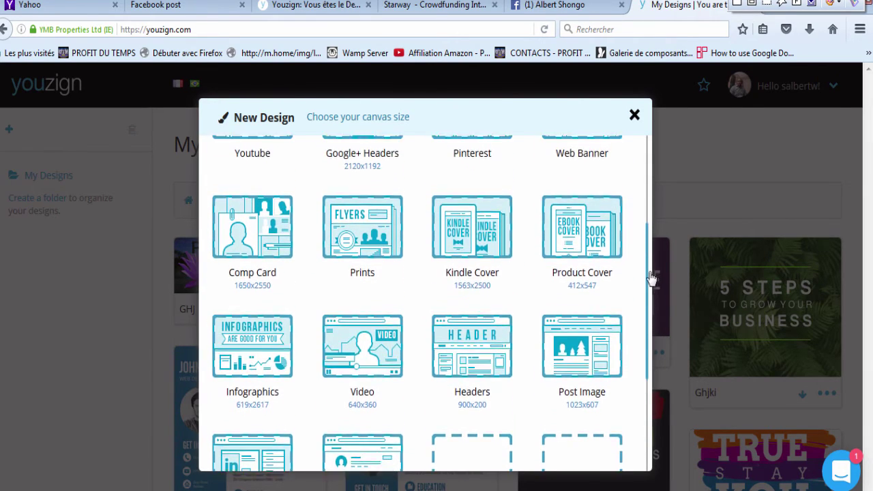
{"action": "scroll", "coordinate": [650, 272], "scroll_direction": "up", "scroll_amount": 1}
{"action": "left_click", "coordinate": [481, 258]}
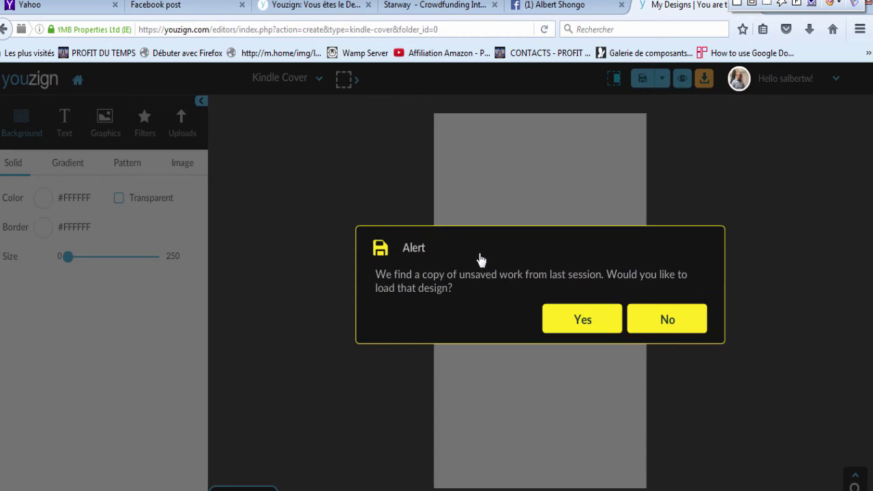
Step: Decline the unsaved-work prompt, try teal and green gradients, then a blue bubbles pattern background
{"action": "left_click", "coordinate": [657, 320]}
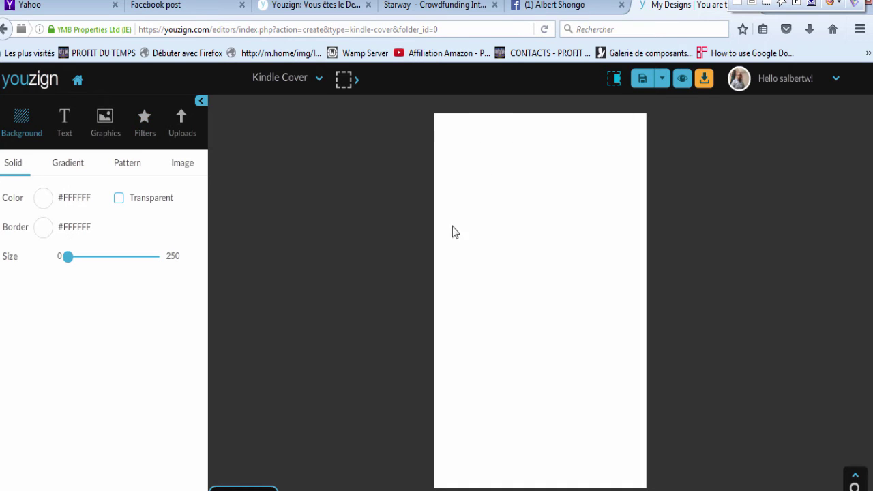
{"action": "left_click", "coordinate": [66, 170]}
{"action": "left_click", "coordinate": [72, 375]}
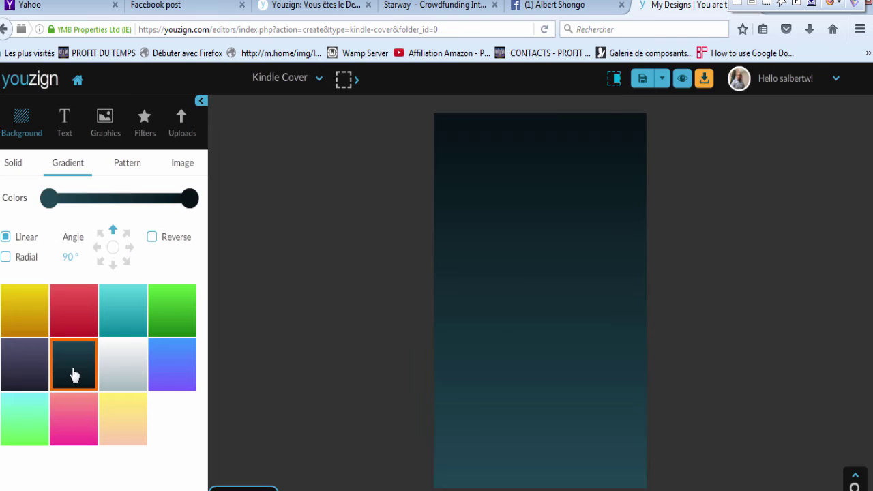
{"action": "left_click", "coordinate": [164, 308]}
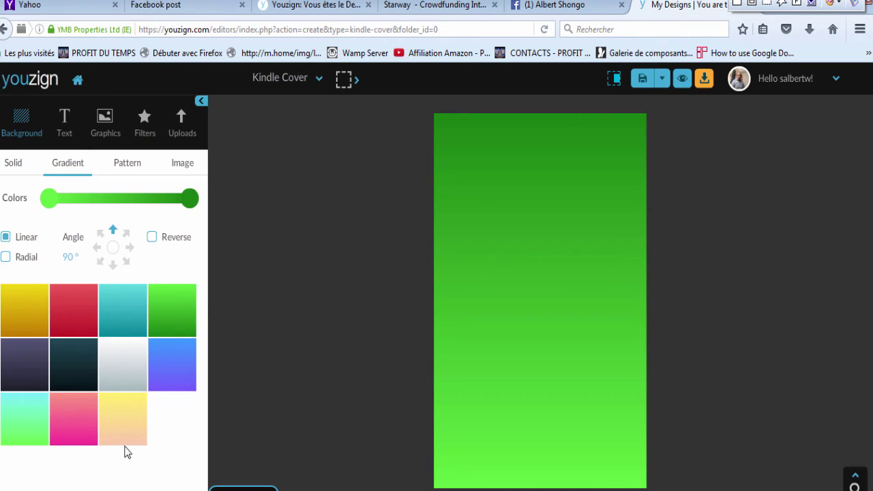
{"action": "left_click", "coordinate": [119, 170]}
{"action": "left_click", "coordinate": [38, 450]}
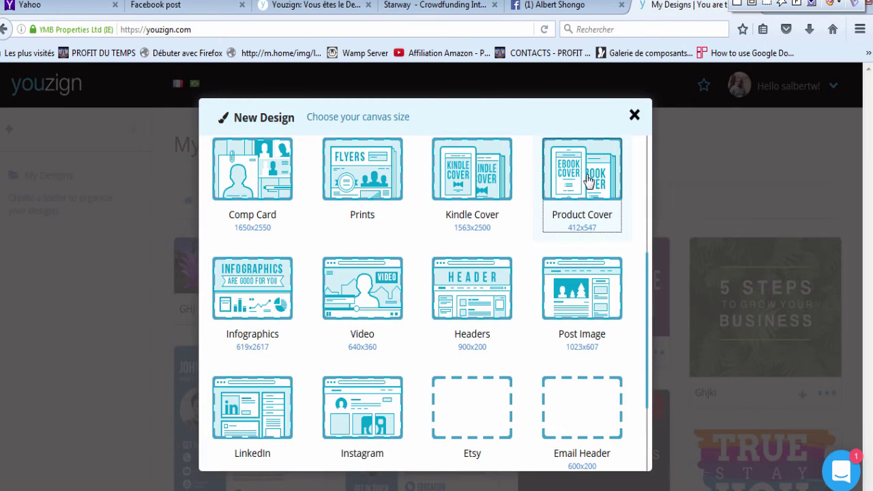
Step: Start a Product Cover with a green gradient background and add a HEADLINE text
{"action": "left_click", "coordinate": [587, 179]}
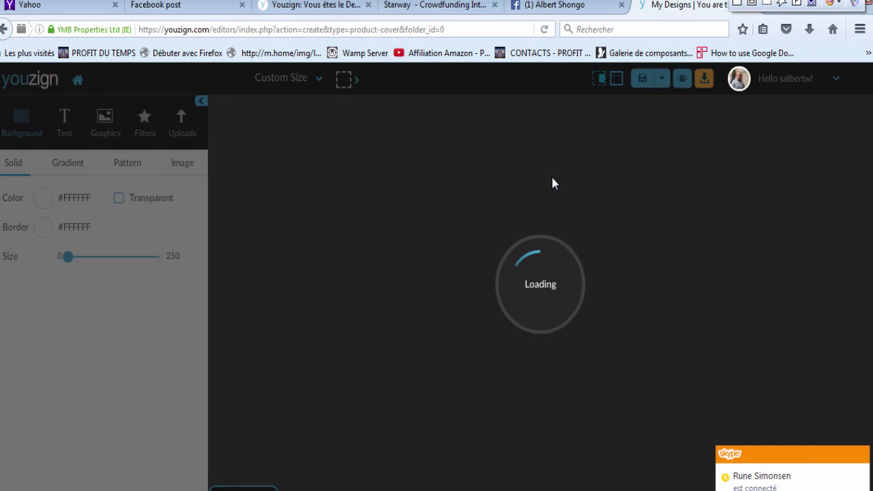
{"action": "left_click", "coordinate": [657, 319]}
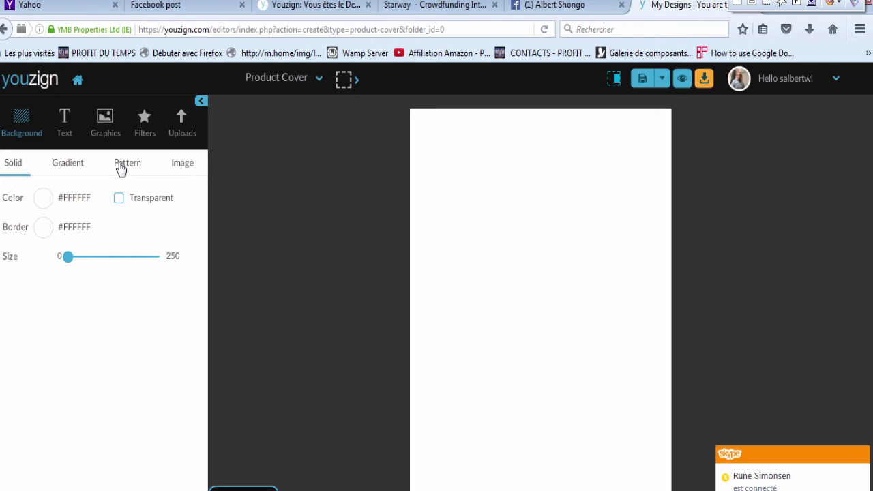
{"action": "left_click", "coordinate": [70, 171]}
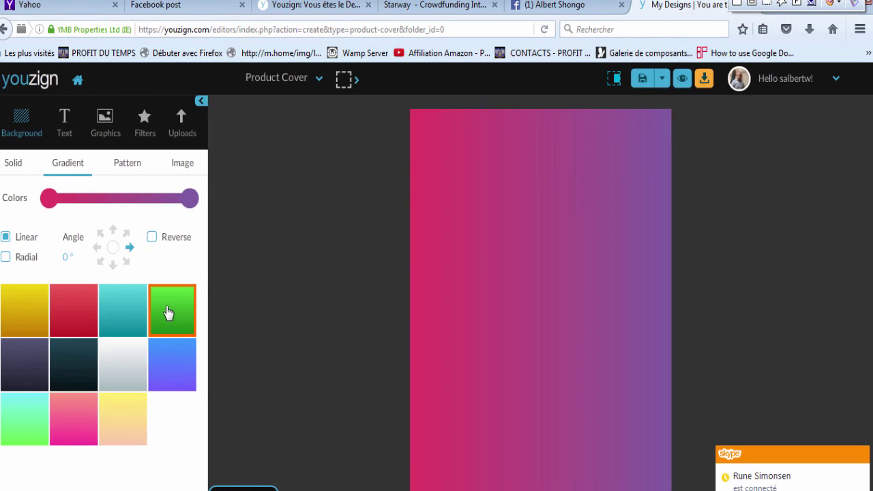
{"action": "left_click", "coordinate": [168, 313]}
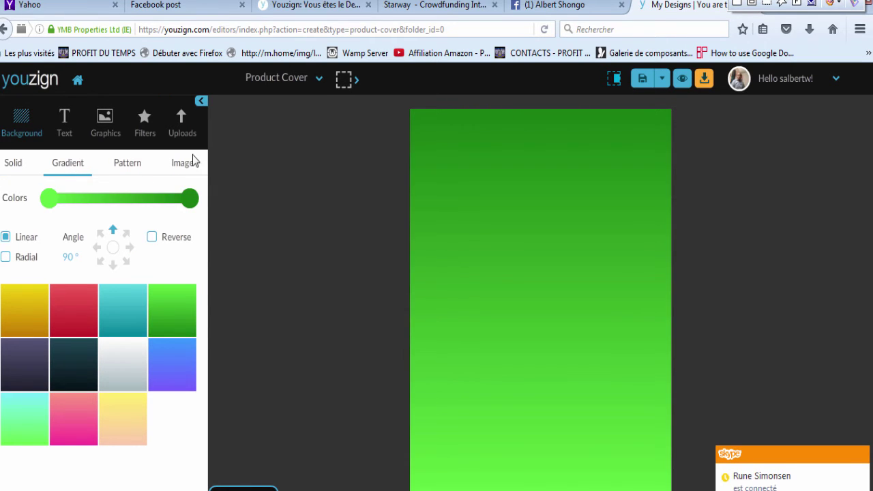
{"action": "left_click", "coordinate": [65, 133]}
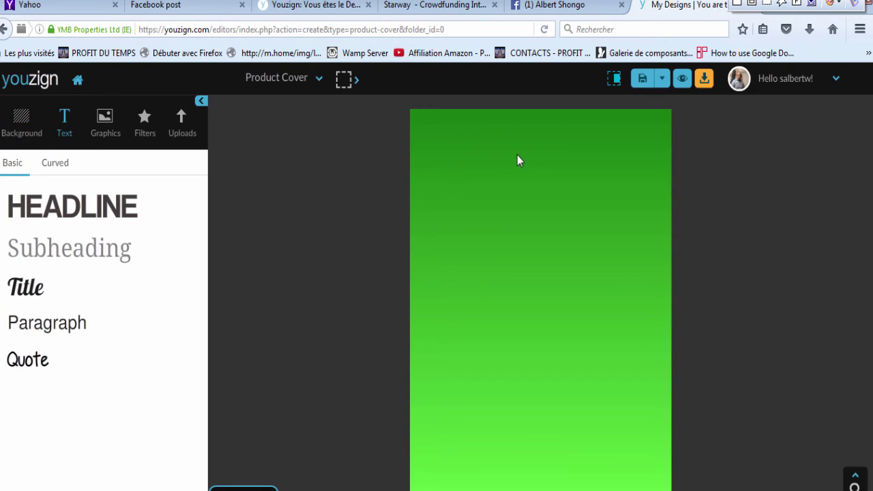
{"action": "left_click", "coordinate": [87, 204]}
Step: Move the headline to the cover's top and retype it as 'Comment rédiger un e-book sans avoir à écrire?'
{"action": "left_click_drag", "start_coordinate": [546, 298], "coordinate": [547, 137]}
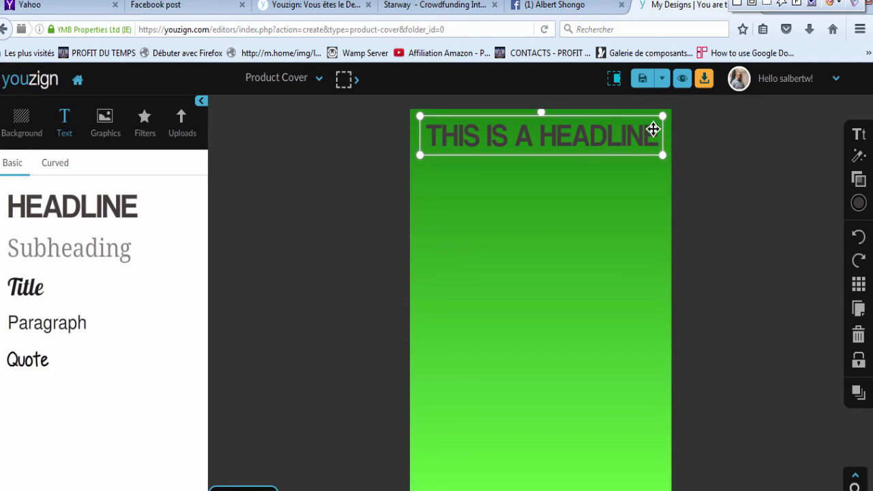
{"action": "double_click", "coordinate": [653, 133]}
{"action": "left_click", "coordinate": [654, 129]}
{"action": "key", "text": "BackSpace"}
{"action": "key", "text": "BackSpace"}
{"action": "key", "text": "BackSpace"}
{"action": "key", "text": "BackSpace"}
{"action": "key", "text": "BackSpace"}
{"action": "key", "text": "BackSpace"}
{"action": "key", "text": "BackSpace"}
{"action": "key", "text": "BackSpace"}
{"action": "key", "text": "BackSpace"}
{"action": "key", "text": "BackSpace"}
{"action": "key", "text": "BackSpace"}
{"action": "key", "text": "BackSpace"}
{"action": "key", "text": "BackSpace"}
{"action": "key", "text": "BackSpace"}
{"action": "key", "text": "BackSpace"}
{"action": "key", "text": "BackSpace"}
{"action": "key", "text": "BackSpace"}
{"action": "key", "text": "BackSpace"}
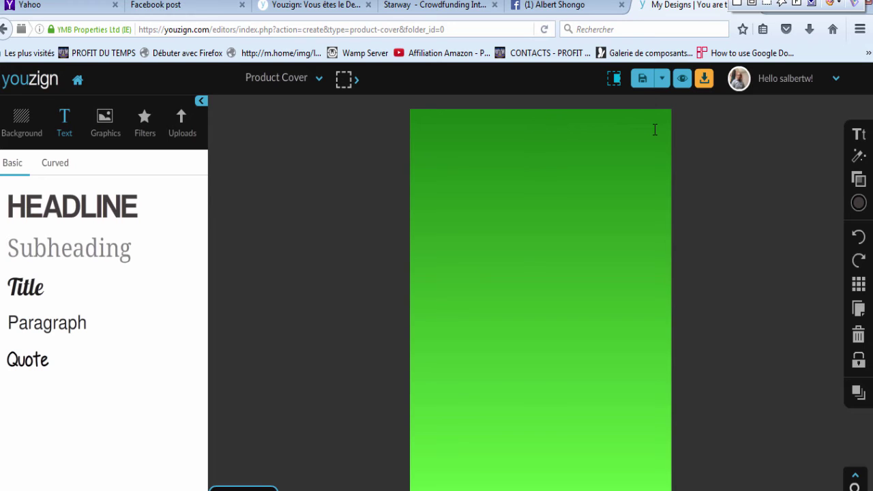
{"action": "type", "text": "Comm"}
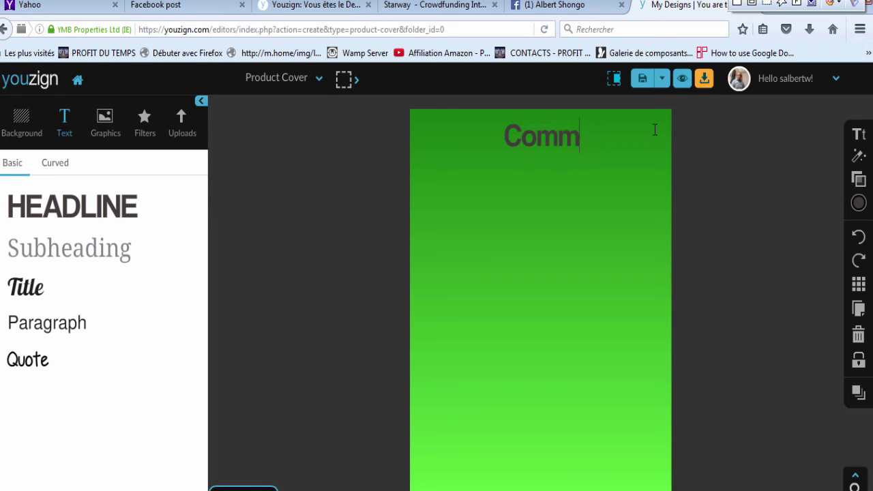
{"action": "type", "text": "ent "}
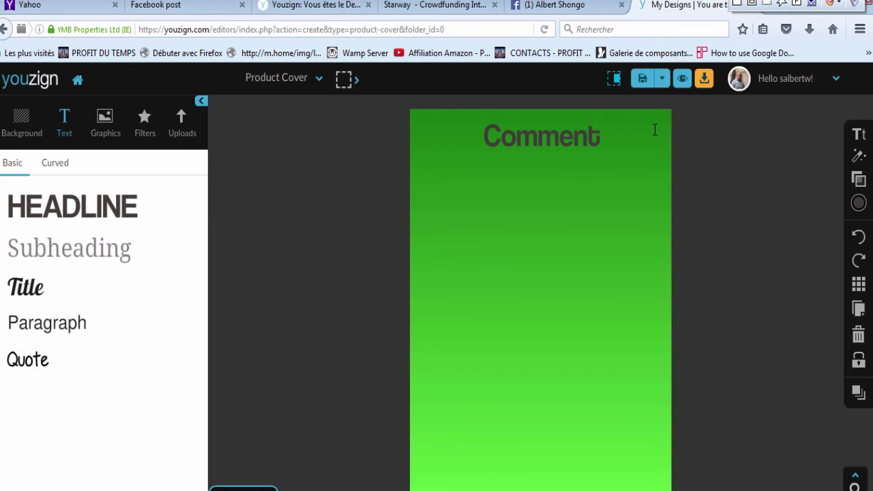
{"action": "type", "text": "écrire"}
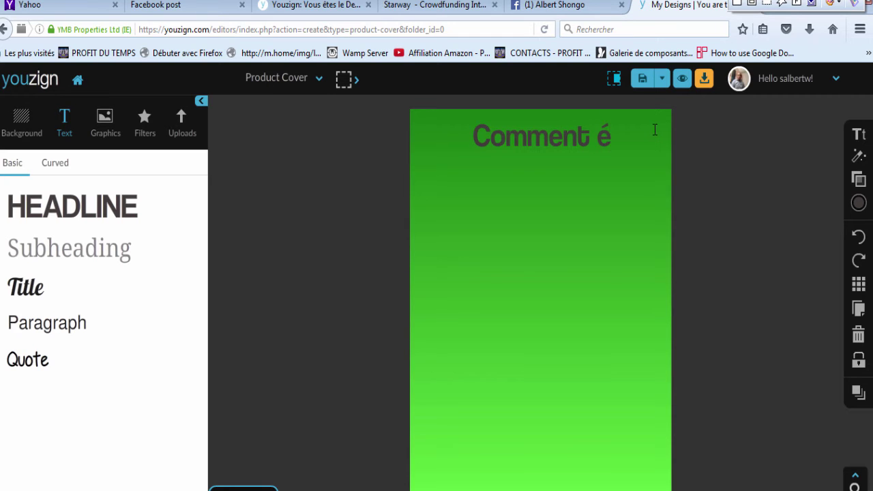
{"action": "key", "text": "BackSpace"}
{"action": "key", "text": "BackSpace"}
{"action": "key", "text": "BackSpace"}
{"action": "key", "text": "BackSpace"}
{"action": "key", "text": "BackSpace"}
{"action": "key", "text": "BackSpace"}
{"action": "type", "text": "rédiger un"}
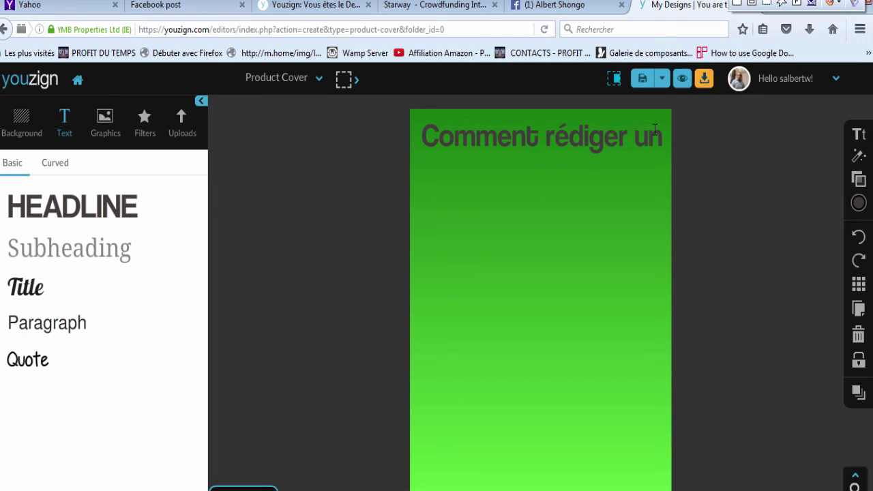
{"action": "type", "text": " e-boo"}
{"action": "type", "text": "k"}
{"action": "type", "text": "an"}
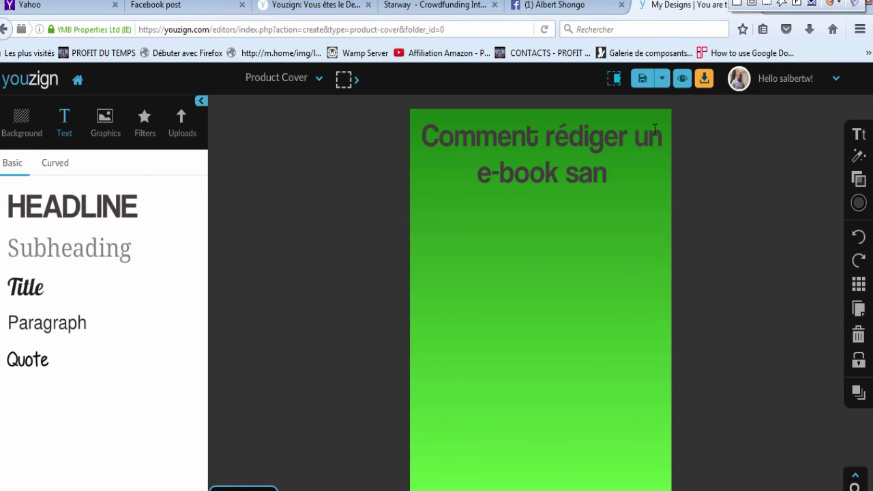
{"action": "type", "text": "s avir"}
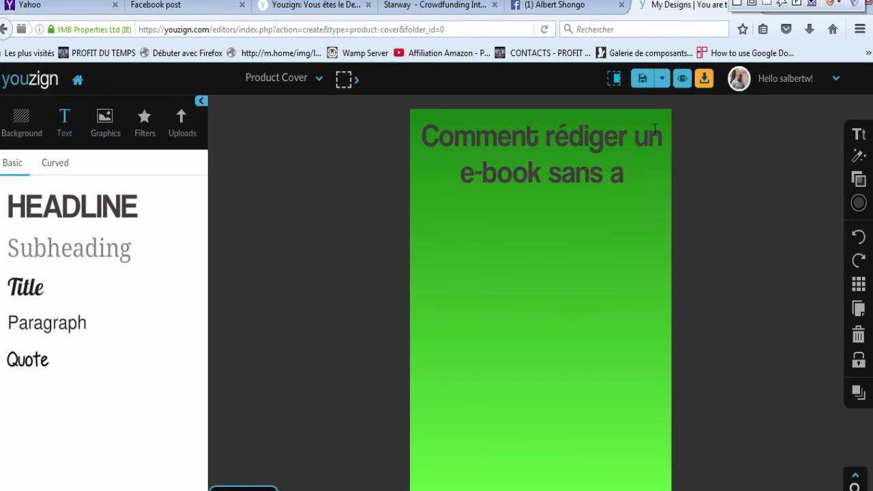
{"action": "key", "text": "BackSpace"}
{"action": "key", "text": "BackSpace"}
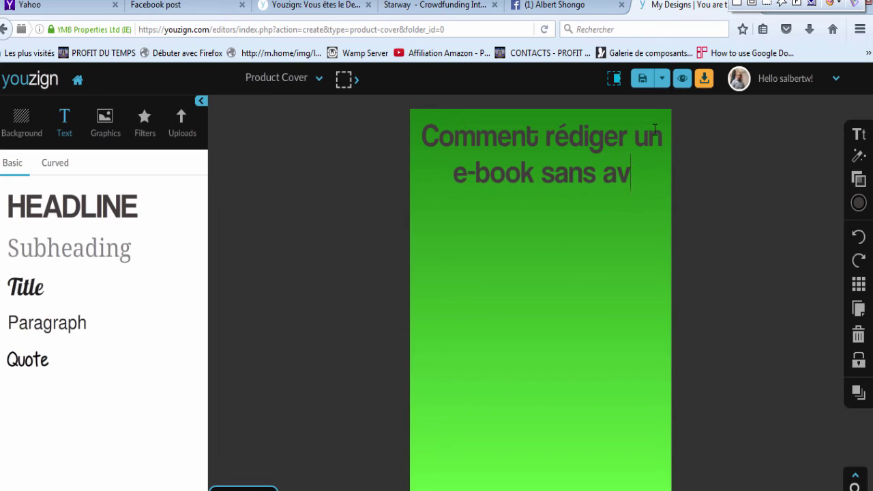
{"action": "type", "text": "oir "}
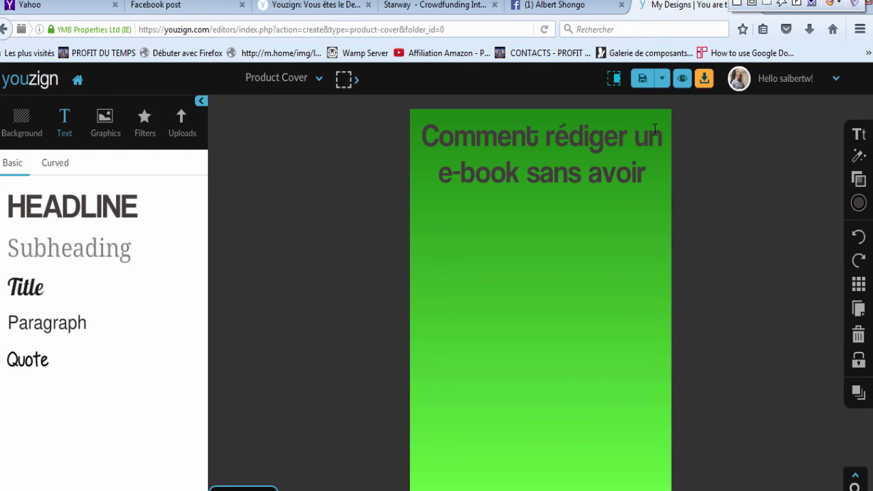
{"action": "type", "text": "à écrire"}
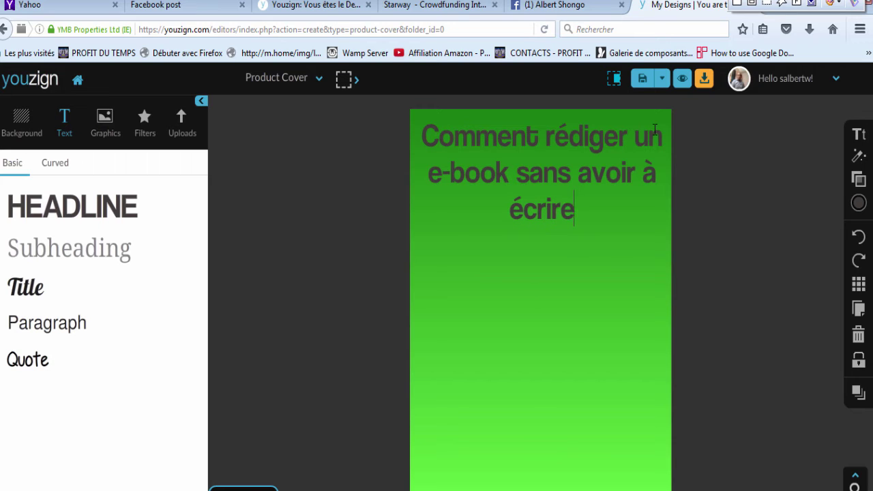
{"action": "type", "text": "?"}
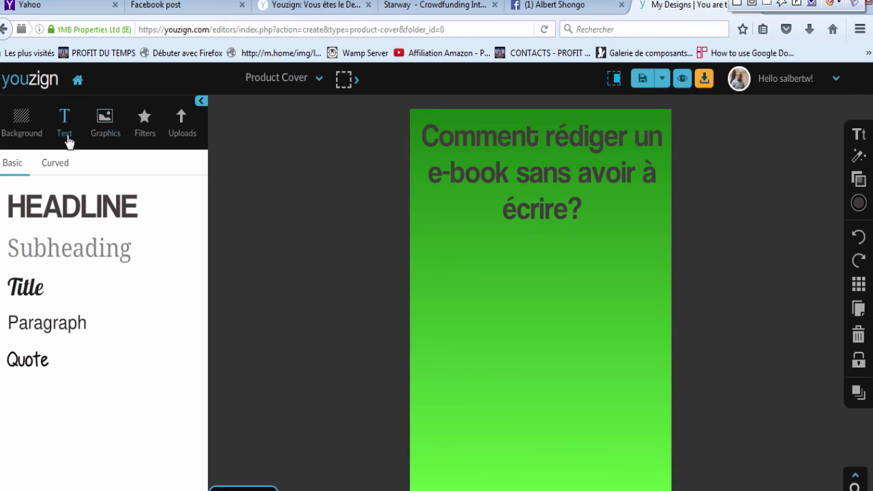
Step: Add a Title text element and move it to the lower-left of the cover
{"action": "left_click", "coordinate": [25, 287]}
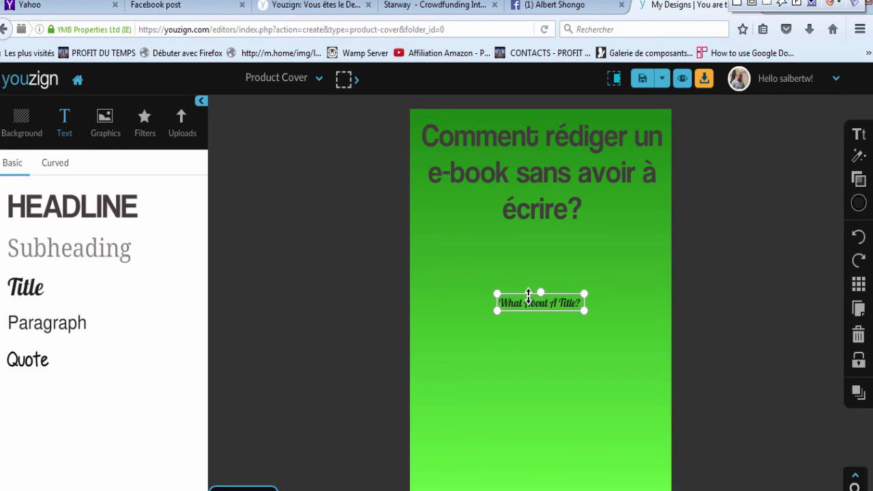
{"action": "key", "text": "BackSpace"}
{"action": "key", "text": "ctrl+z"}
{"action": "left_click_drag", "start_coordinate": [534, 337], "coordinate": [455, 427]}
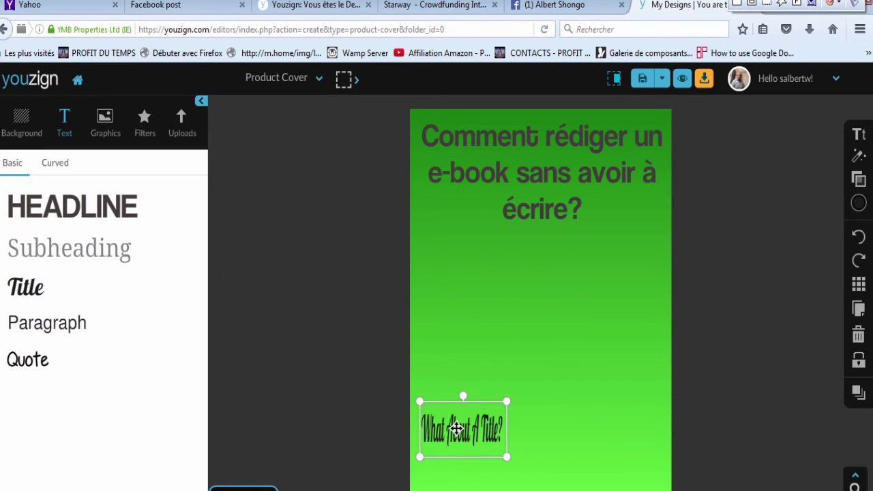
Step: Replace the placeholder with the author's name and 'Edition 2016' on a second line
{"action": "double_click", "coordinate": [500, 437]}
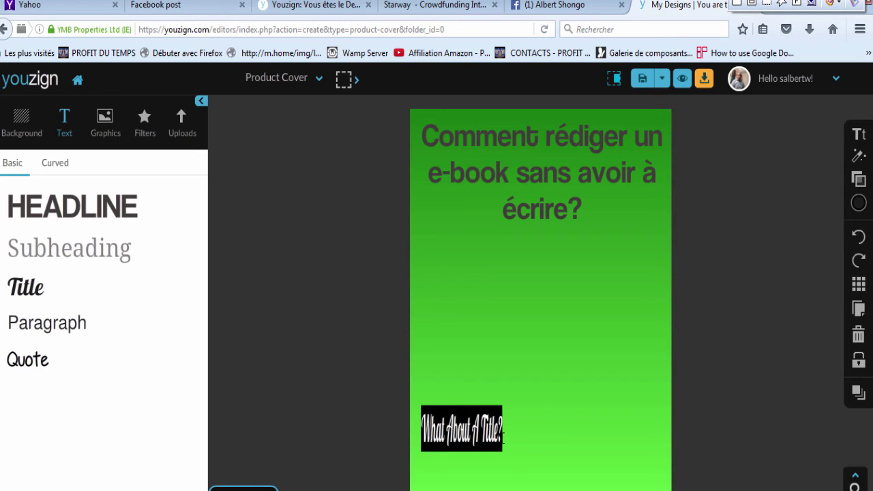
{"action": "key", "text": "BackSpace"}
{"action": "type", "text": "E"}
{"action": "key", "text": "BackSpace"}
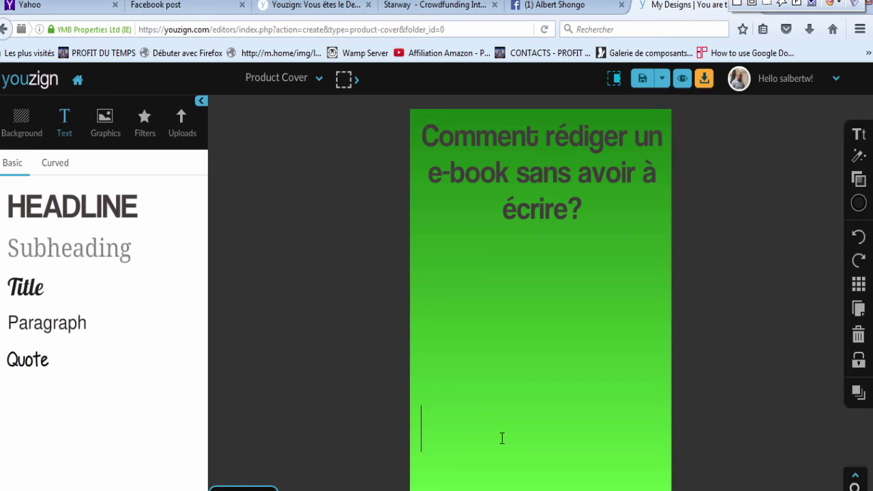
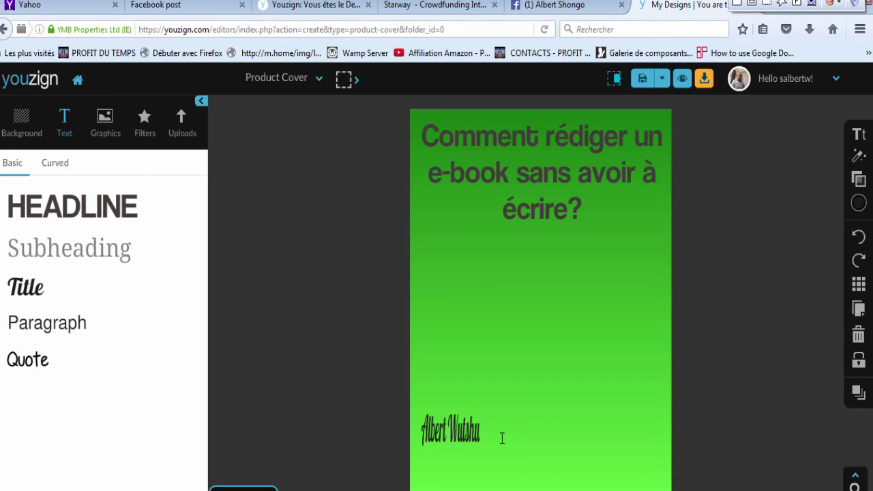
{"action": "key", "text": "Return"}
{"action": "type", "text": "Eddi"}
{"action": "key", "text": "BackSpace"}
{"action": "key", "text": "BackSpace"}
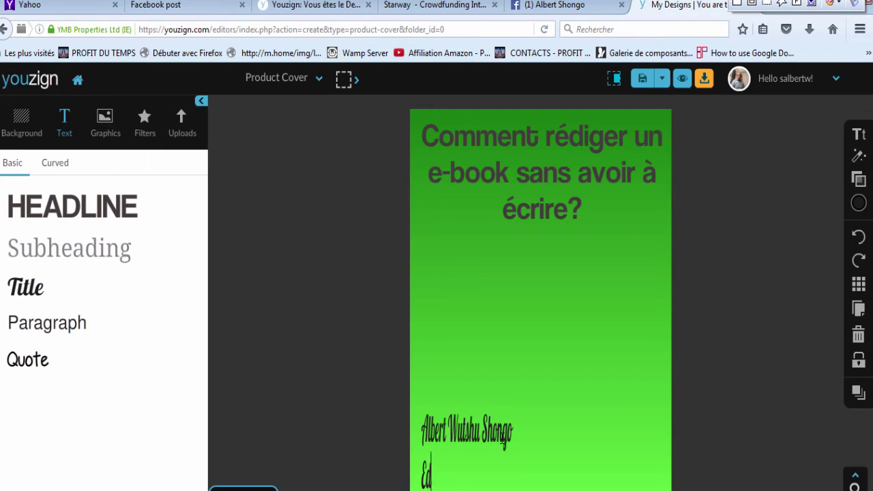
{"action": "type", "text": "ition 2016"}
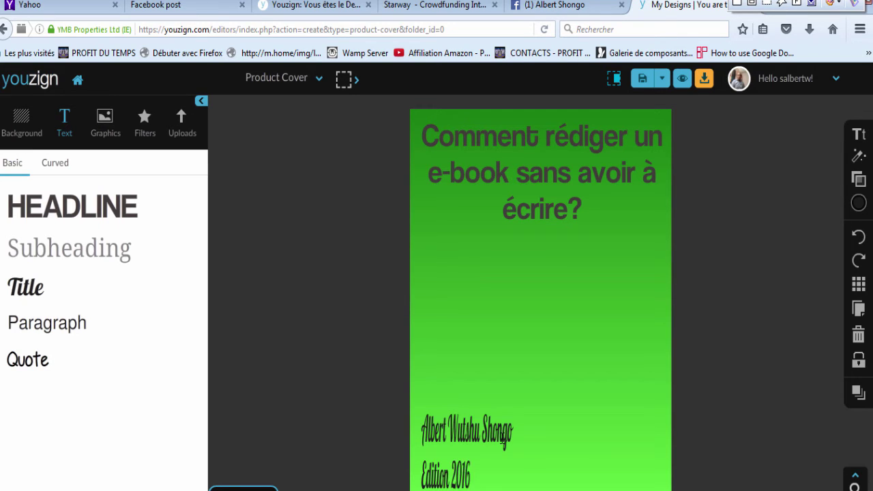
{"action": "left_click", "coordinate": [523, 448]}
Step: Widen and lower the author text box, then set its font size to 20
{"action": "left_click", "coordinate": [511, 445]}
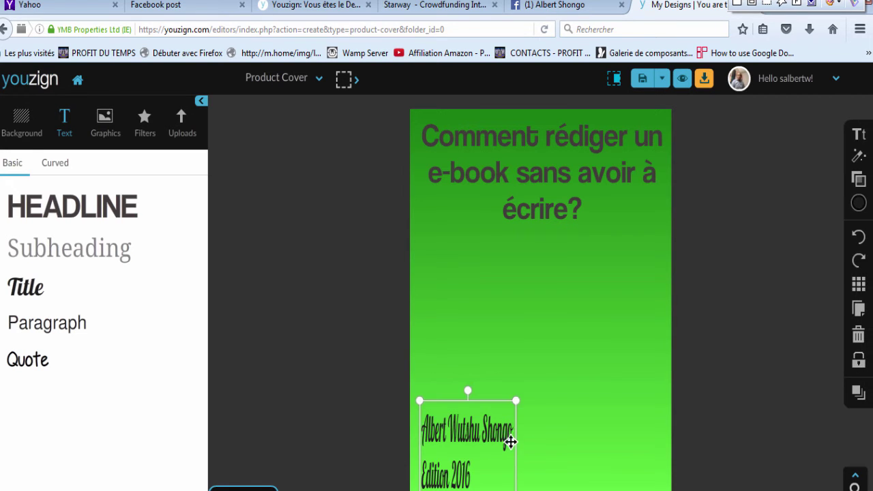
{"action": "left_click_drag", "start_coordinate": [516, 440], "coordinate": [562, 432]}
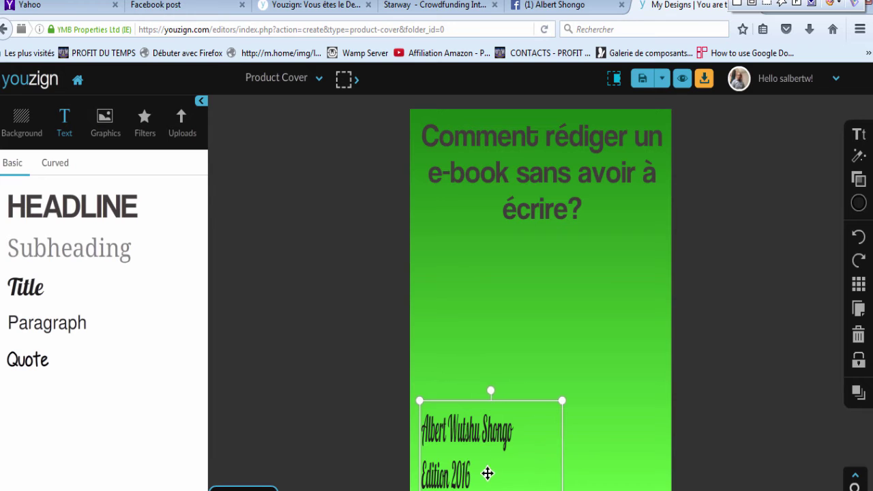
{"action": "left_click_drag", "start_coordinate": [492, 399], "coordinate": [497, 438]}
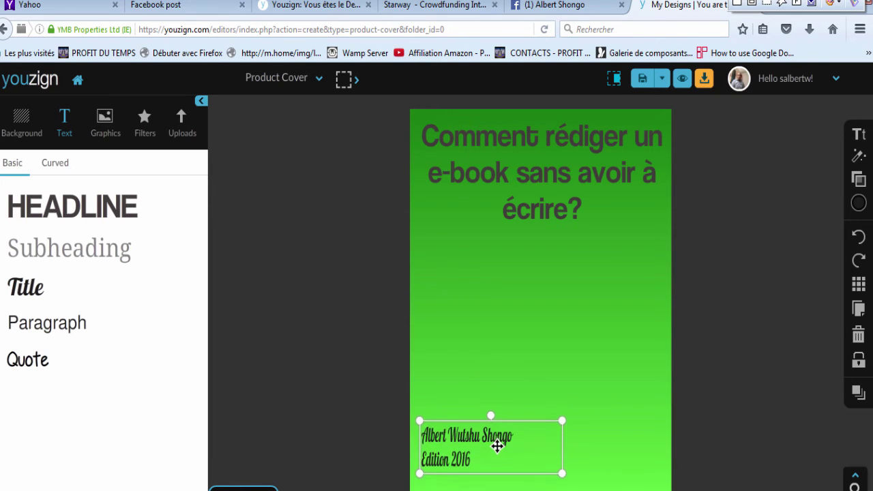
{"action": "mouse_move", "coordinate": [501, 474]}
{"action": "left_mouse_down"}
{"action": "mouse_move", "coordinate": [501, 446]}
{"action": "mouse_move", "coordinate": [500, 462]}
{"action": "left_mouse_up"}
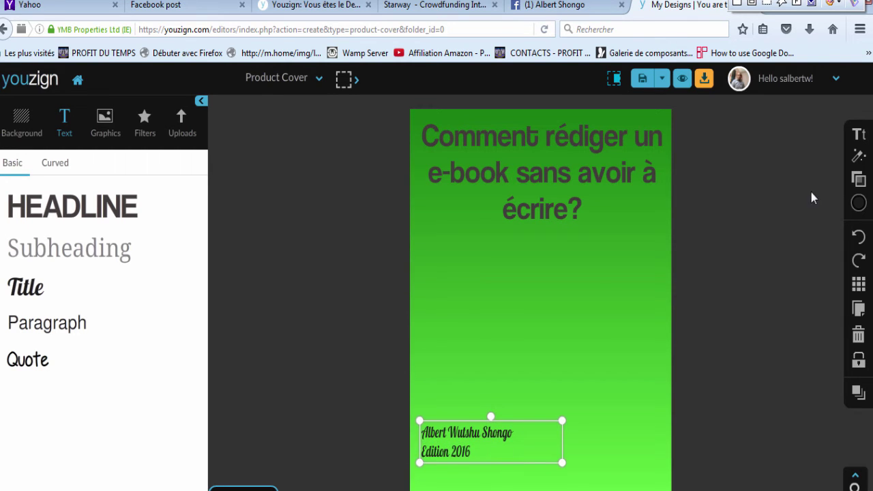
{"action": "left_click", "coordinate": [854, 135]}
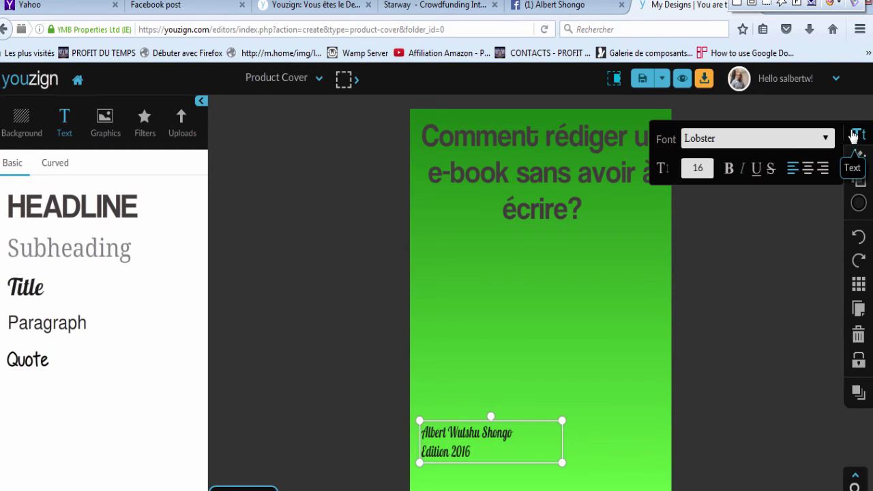
{"action": "left_click", "coordinate": [707, 169]}
{"action": "key", "text": "BackSpace"}
{"action": "key", "text": "BackSpace"}
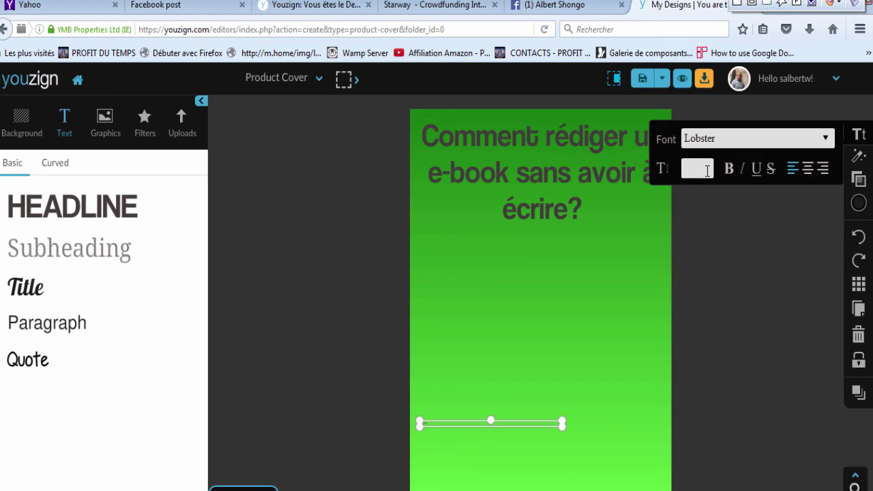
{"action": "type", "text": "20"}
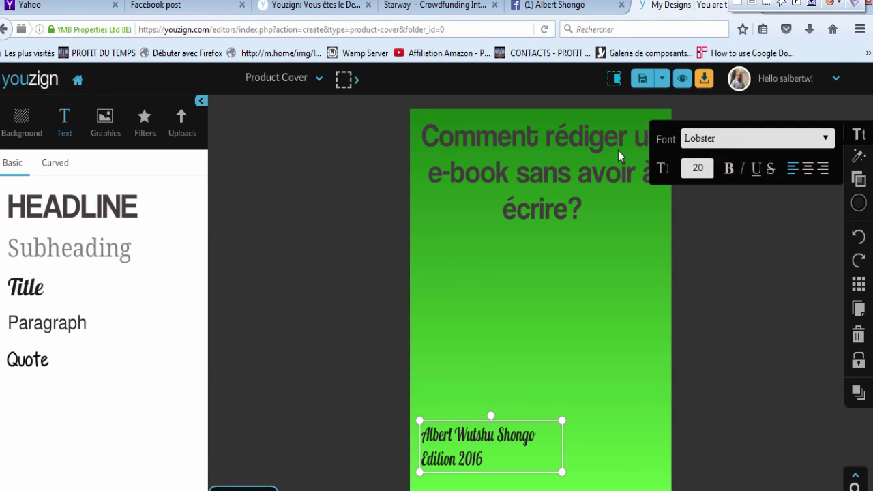
Step: Turn both the cover title and the author text black
{"action": "left_click", "coordinate": [580, 205]}
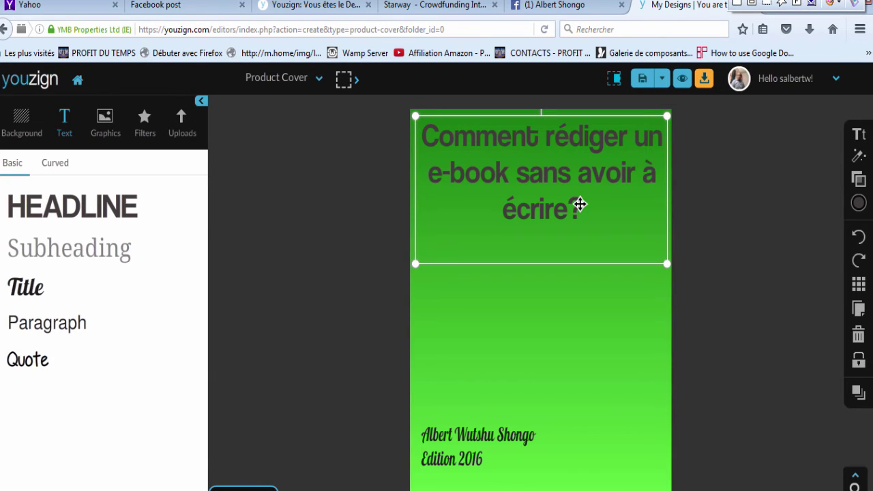
{"action": "left_click", "coordinate": [861, 206]}
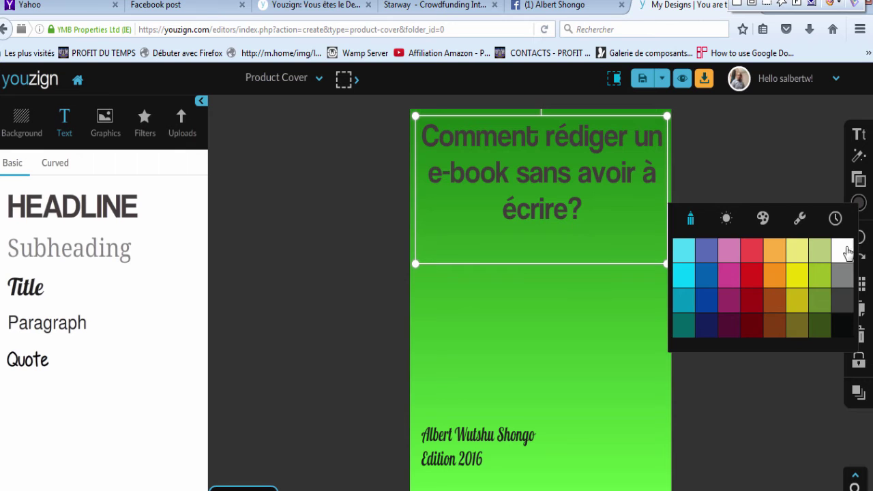
{"action": "left_click", "coordinate": [846, 330]}
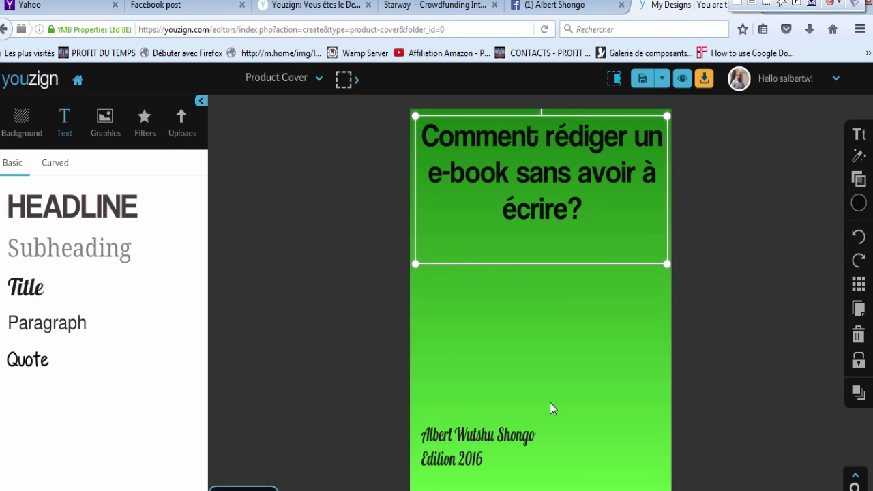
{"action": "left_click", "coordinate": [498, 460]}
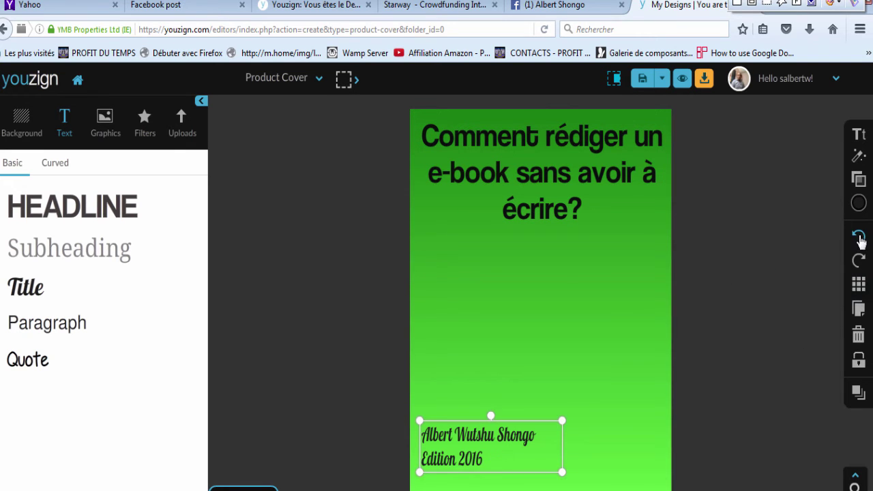
{"action": "left_click", "coordinate": [860, 205]}
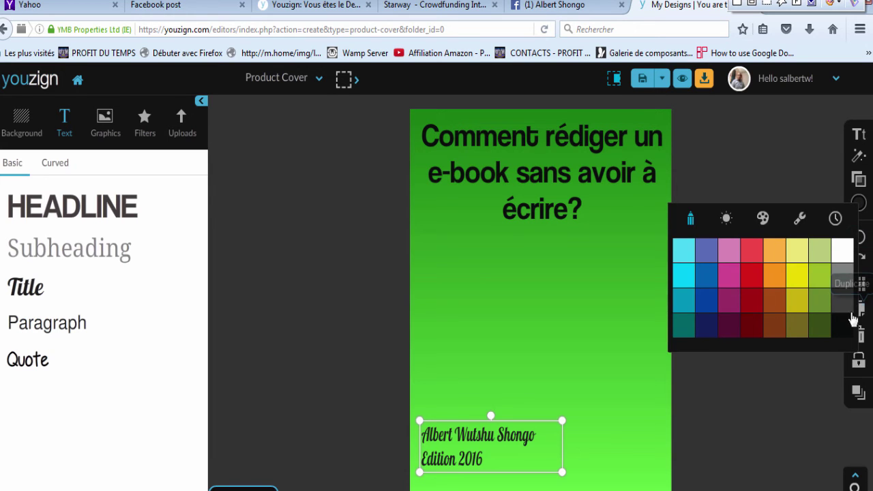
{"action": "left_click", "coordinate": [841, 332]}
{"action": "left_click", "coordinate": [730, 406]}
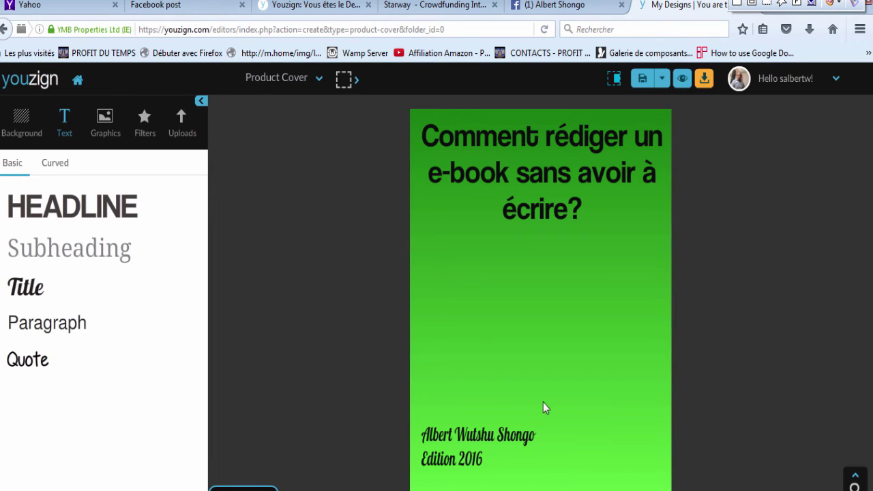
{"action": "left_click", "coordinate": [107, 136]}
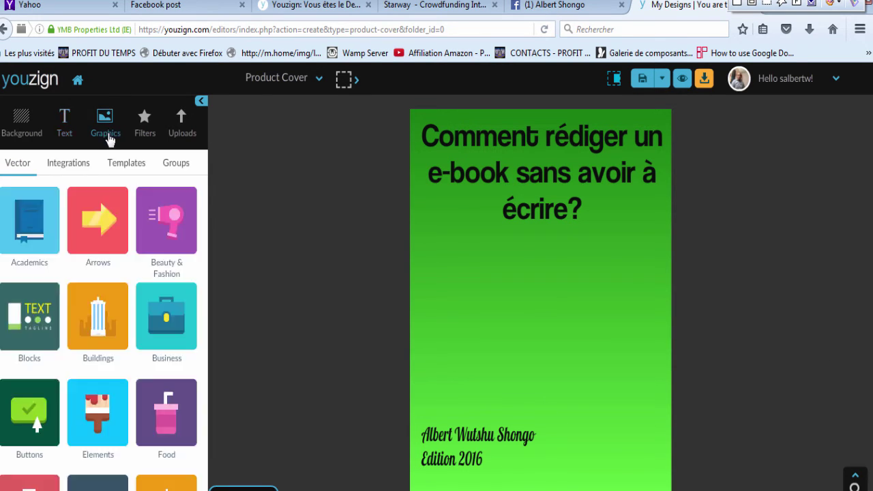
Step: Search Pixabay for 'e-book' and add the keyboard-and-open-book photo to the cover
{"action": "left_click", "coordinate": [72, 169]}
{"action": "left_click", "coordinate": [88, 218]}
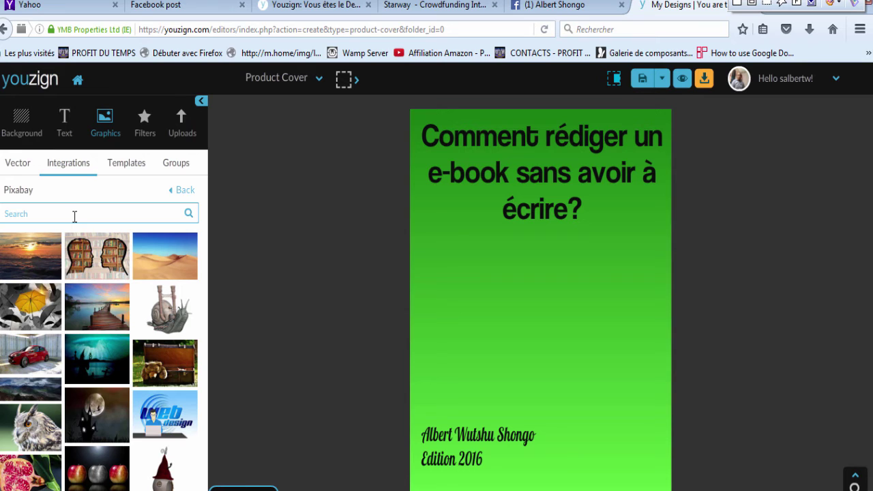
{"action": "left_click", "coordinate": [72, 214]}
{"action": "key", "text": "Return"}
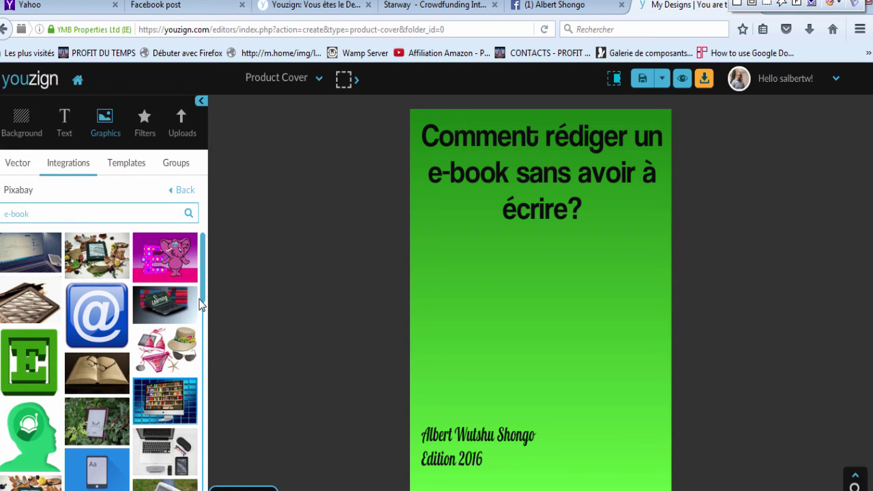
{"action": "scroll", "coordinate": [200, 305], "scroll_direction": "down", "scroll_amount": 2}
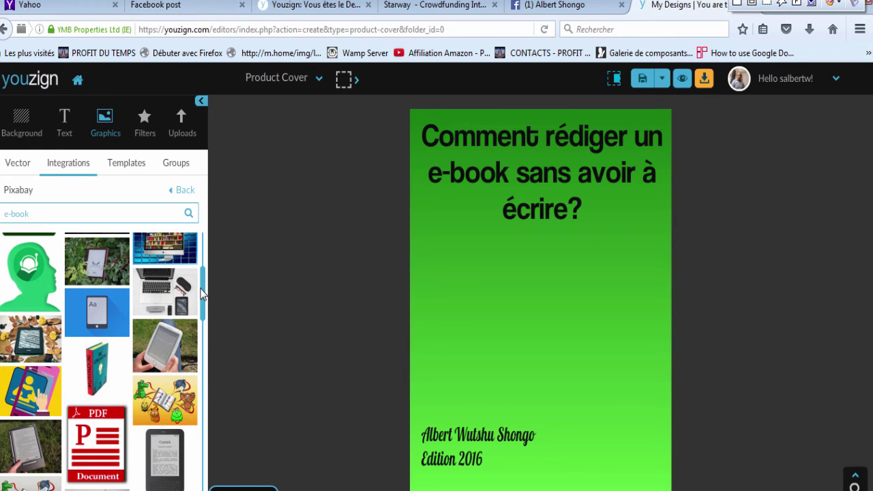
{"action": "scroll", "coordinate": [202, 288], "scroll_direction": "up", "scroll_amount": 1}
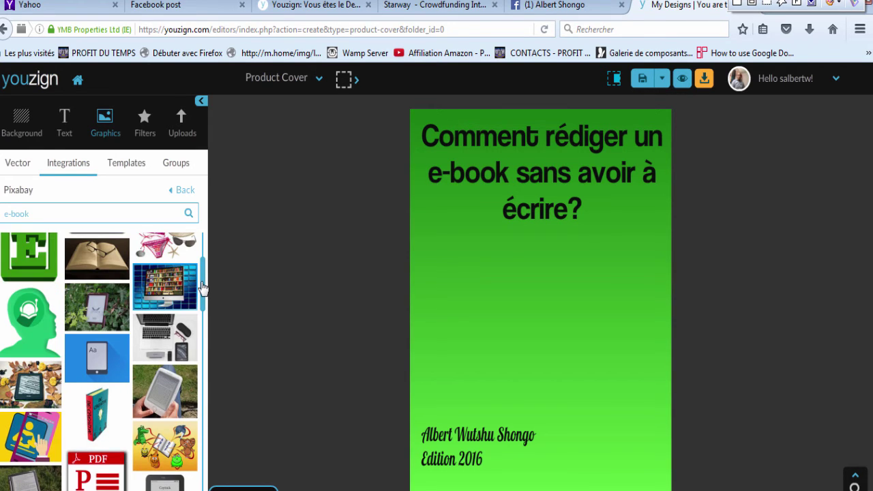
{"action": "scroll", "coordinate": [202, 288], "scroll_direction": "up", "scroll_amount": 4}
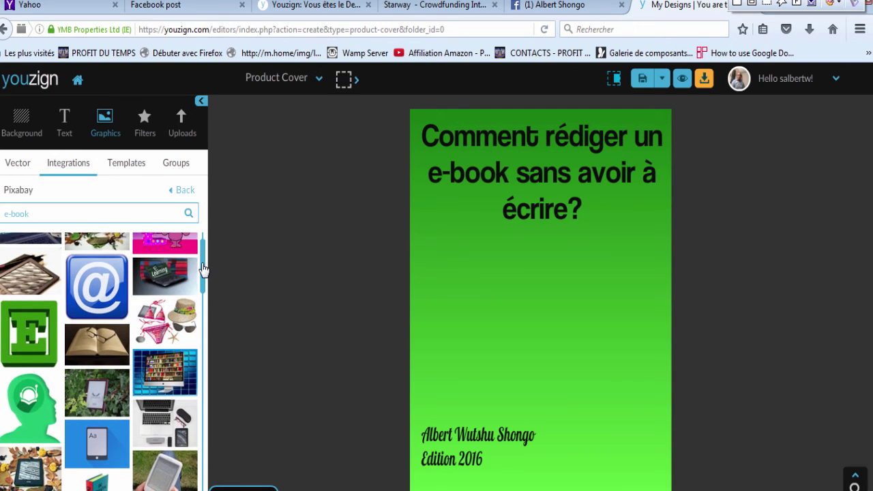
{"action": "left_click_drag", "start_coordinate": [203, 266], "coordinate": [210, 356]}
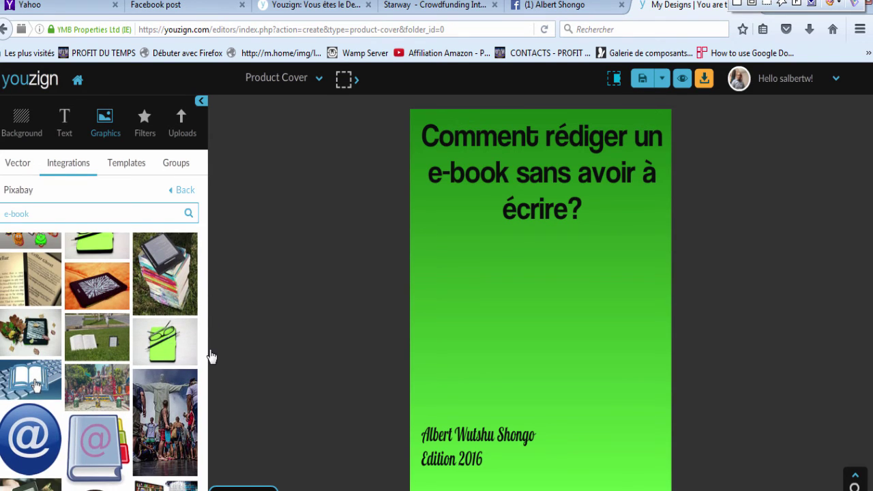
{"action": "left_click", "coordinate": [9, 379]}
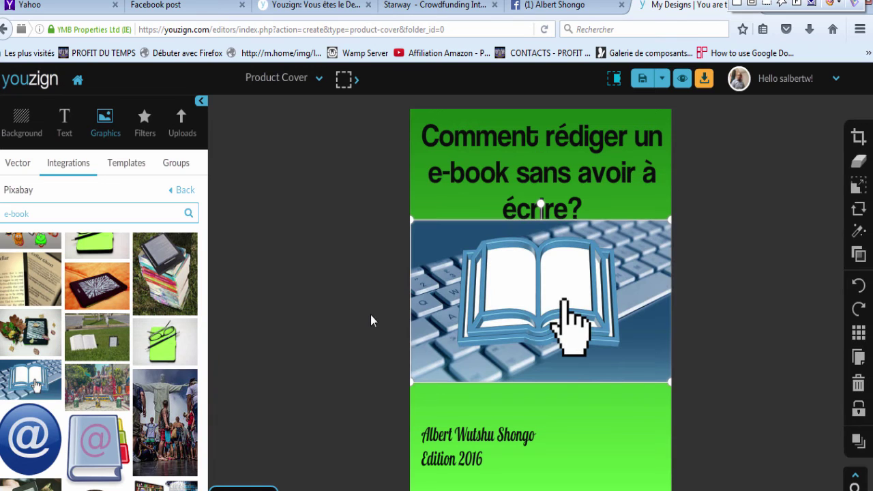
Step: Shorten the photo, place it below the title, and preview the cover as a 3D book
{"action": "left_click_drag", "start_coordinate": [522, 381], "coordinate": [530, 334]}
{"action": "left_click_drag", "start_coordinate": [540, 300], "coordinate": [539, 334]}
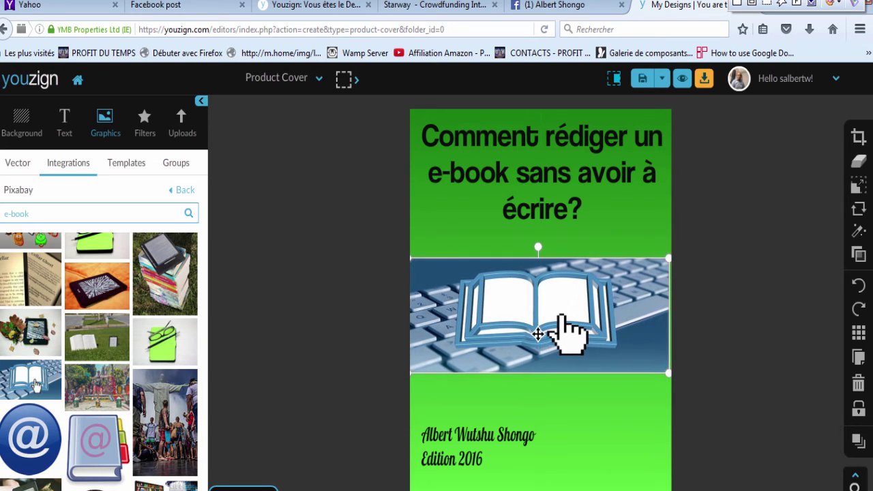
{"action": "left_click", "coordinate": [692, 216]}
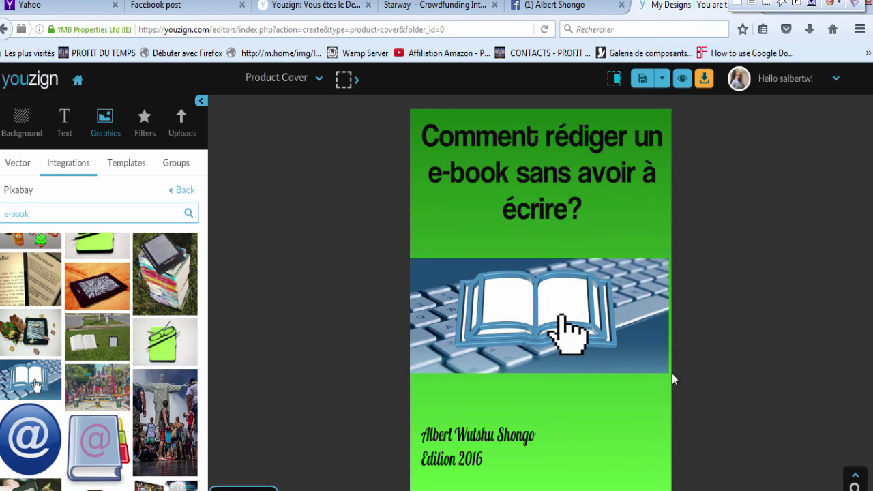
{"action": "left_click", "coordinate": [682, 80]}
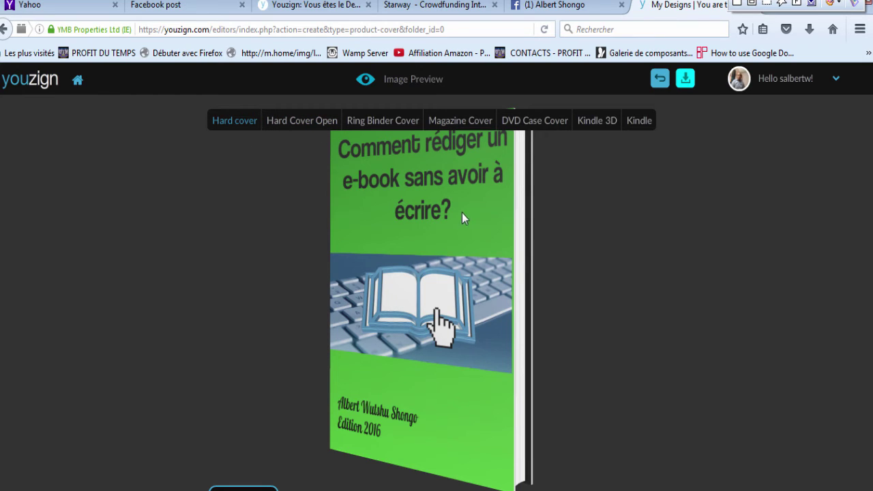
Step: Cycle the preview through open book, ring binder, magazine, DVD case and Kindle mockups, ending on hard cover
{"action": "left_click", "coordinate": [307, 128]}
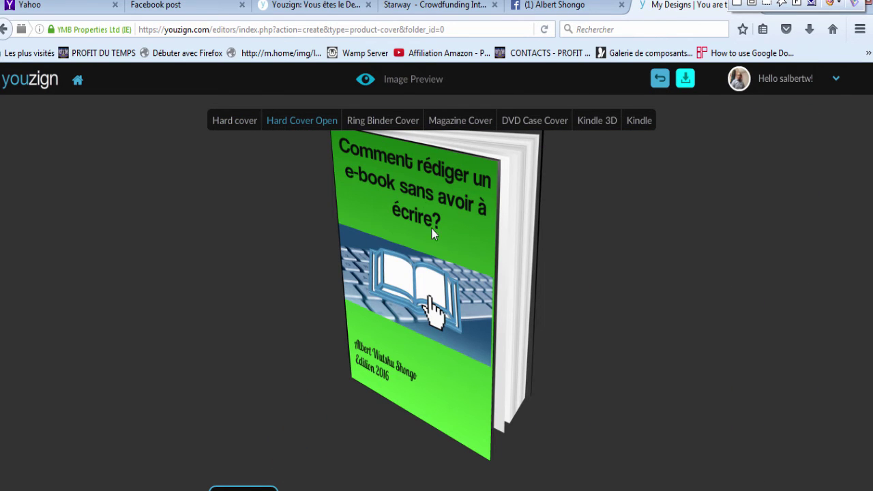
{"action": "left_click", "coordinate": [383, 125]}
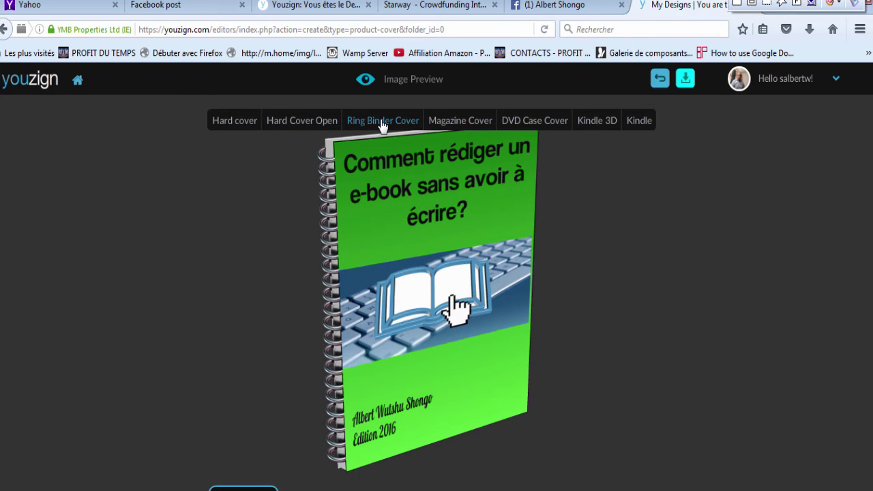
{"action": "left_click", "coordinate": [466, 123]}
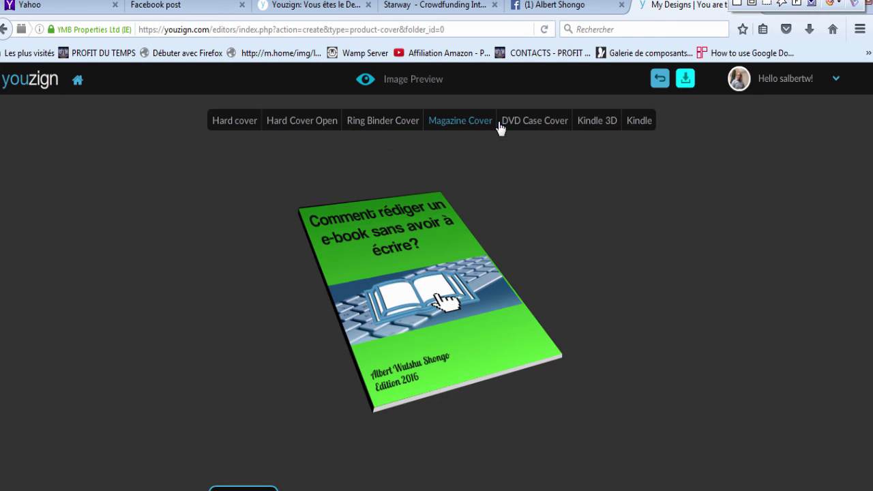
{"action": "left_click", "coordinate": [541, 123]}
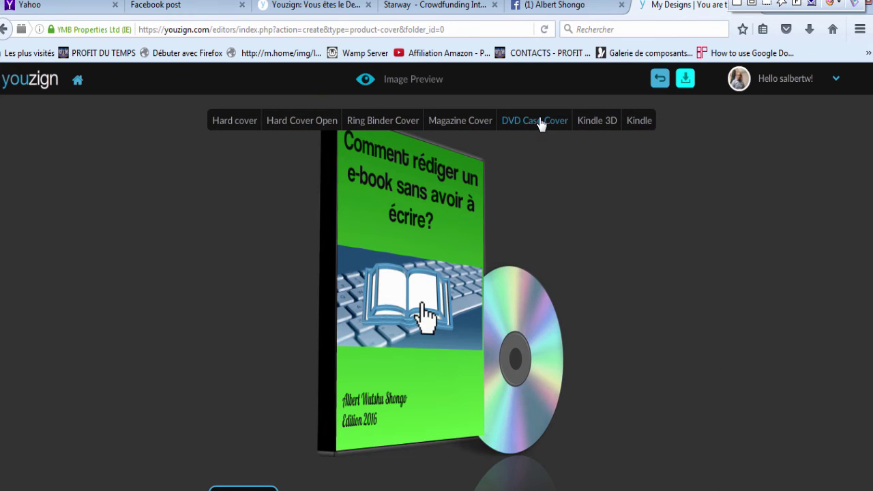
{"action": "left_click", "coordinate": [609, 123]}
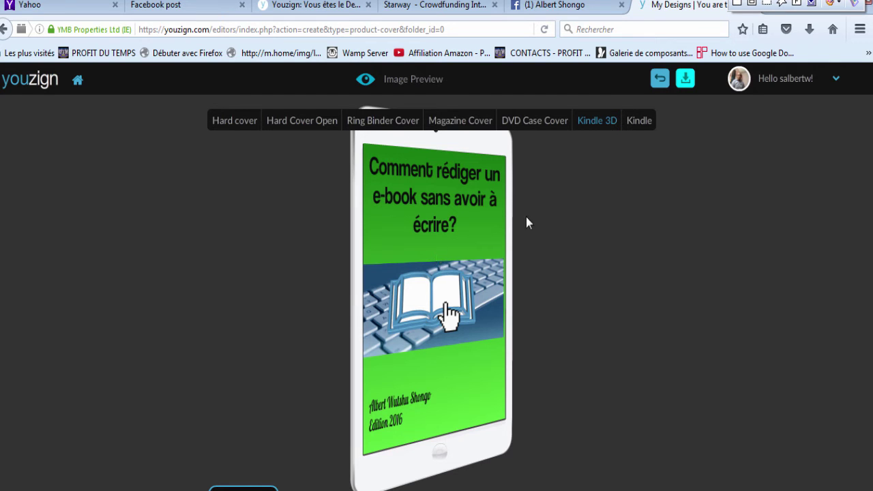
{"action": "left_click", "coordinate": [638, 121]}
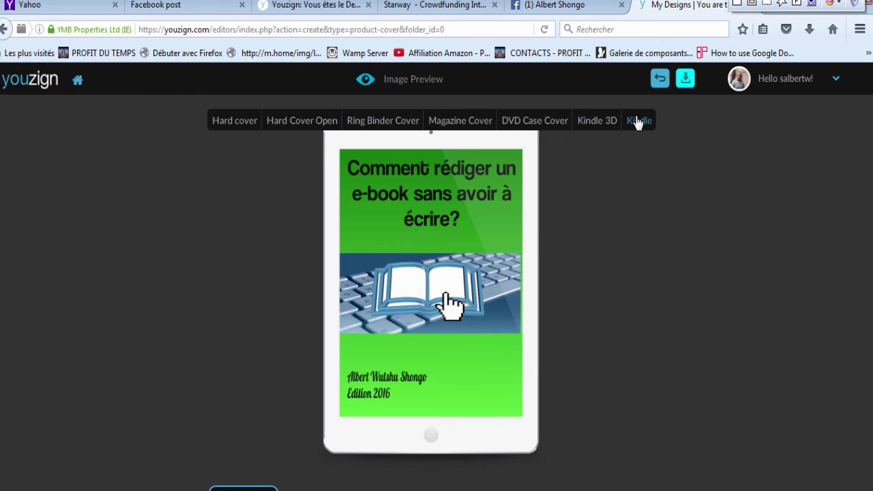
{"action": "left_click", "coordinate": [235, 121]}
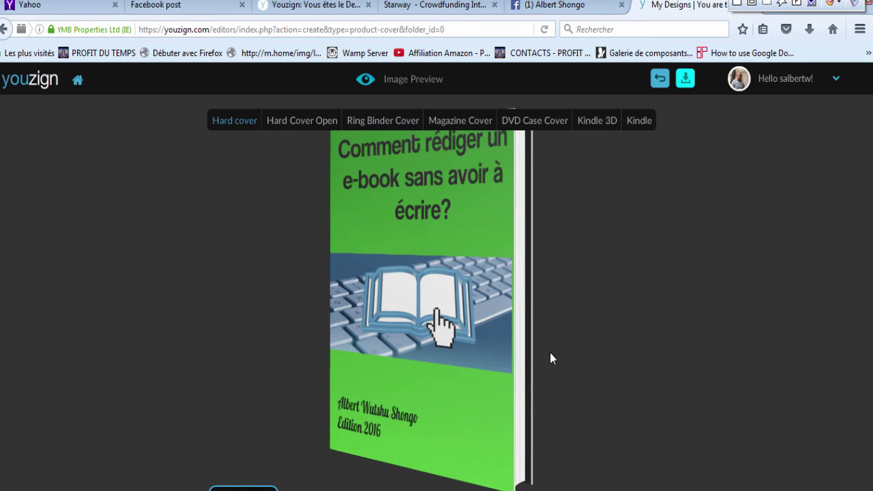
Step: Download the hard-cover preview image and save it as Nm.png
{"action": "left_click", "coordinate": [685, 79]}
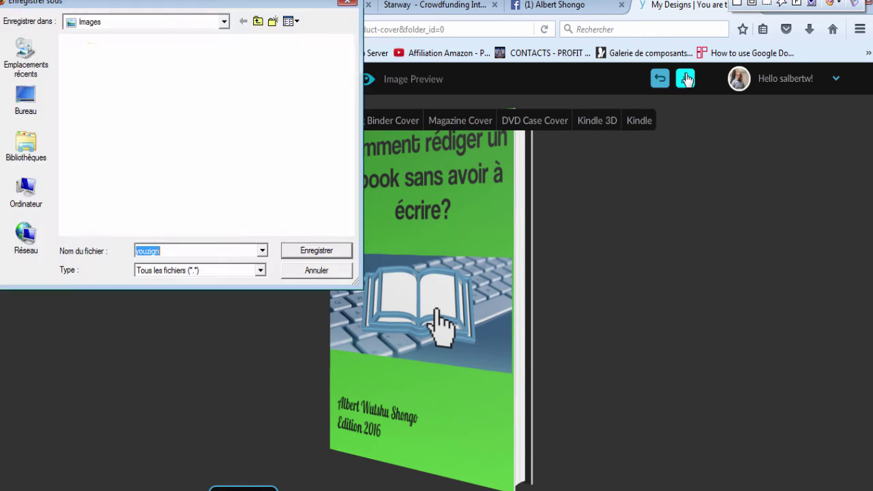
{"action": "left_click", "coordinate": [165, 251]}
{"action": "key", "text": "BackSpace"}
{"action": "key", "text": "BackSpace"}
{"action": "key", "text": "BackSpace"}
{"action": "key", "text": "BackSpace"}
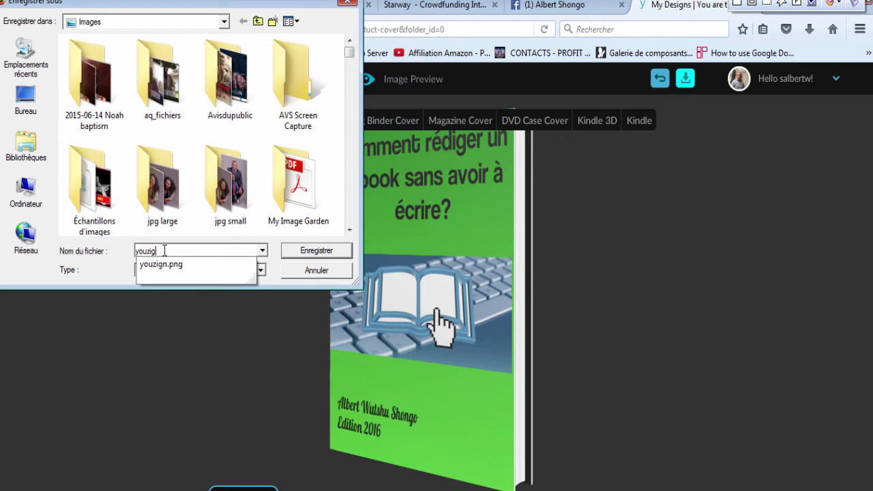
{"action": "key", "text": "BackSpace"}
{"action": "key", "text": "BackSpace"}
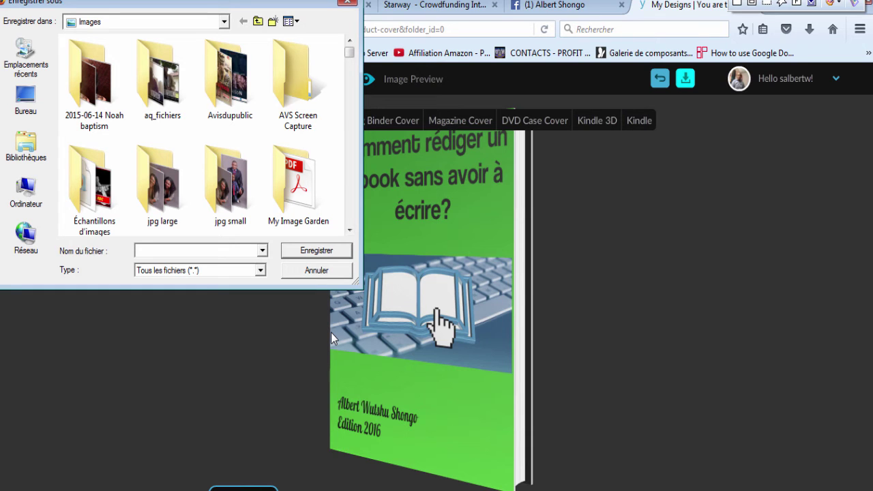
{"action": "type", "text": "Nm"}
{"action": "left_click", "coordinate": [305, 247]}
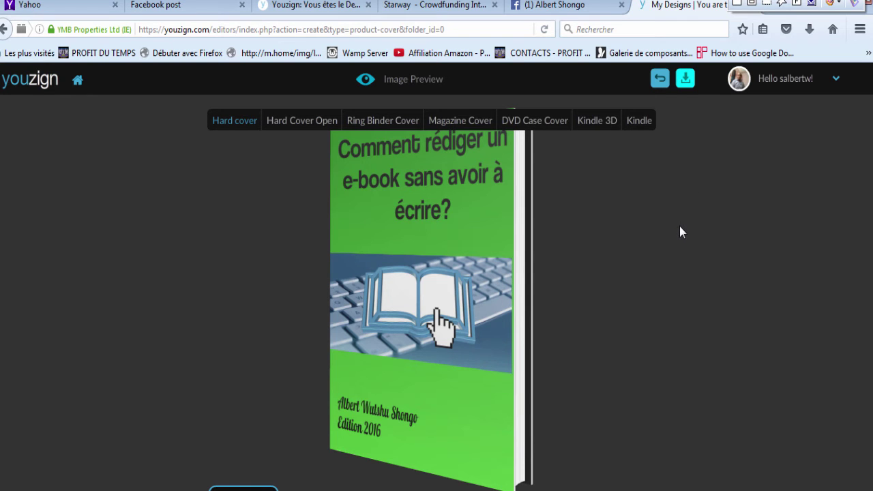
Step: On the Facebook profile, start a photo post and attach Nm.png from the computer
{"action": "left_click", "coordinate": [545, 9]}
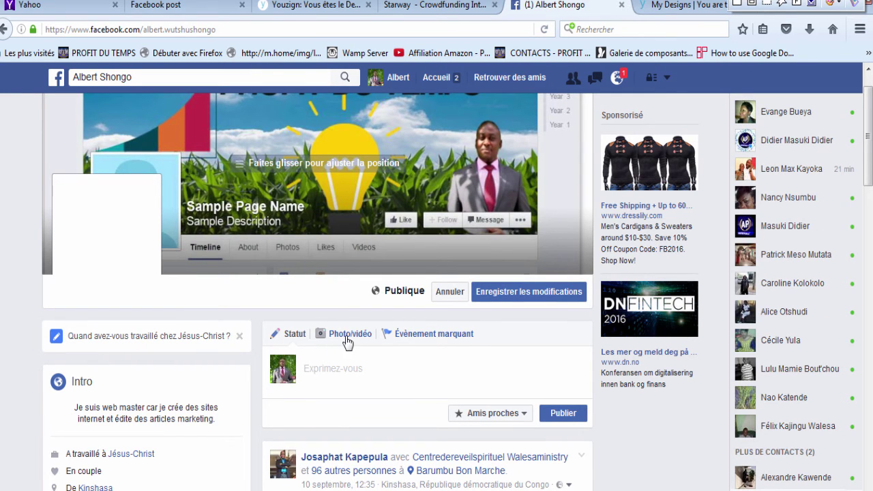
{"action": "left_click", "coordinate": [347, 335]}
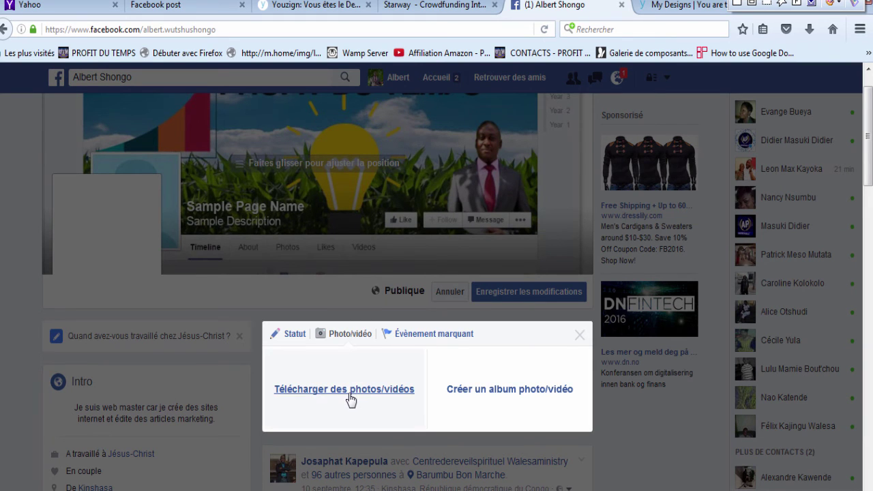
{"action": "left_click", "coordinate": [349, 399]}
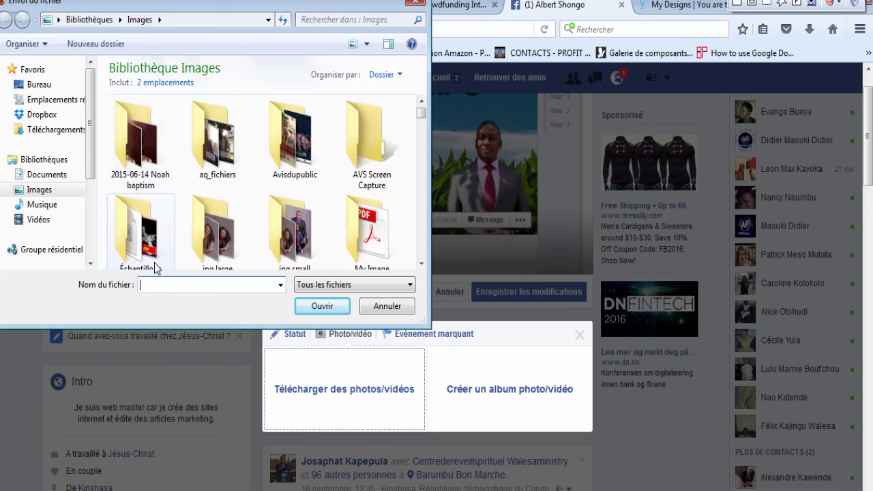
{"action": "type", "text": "N"}
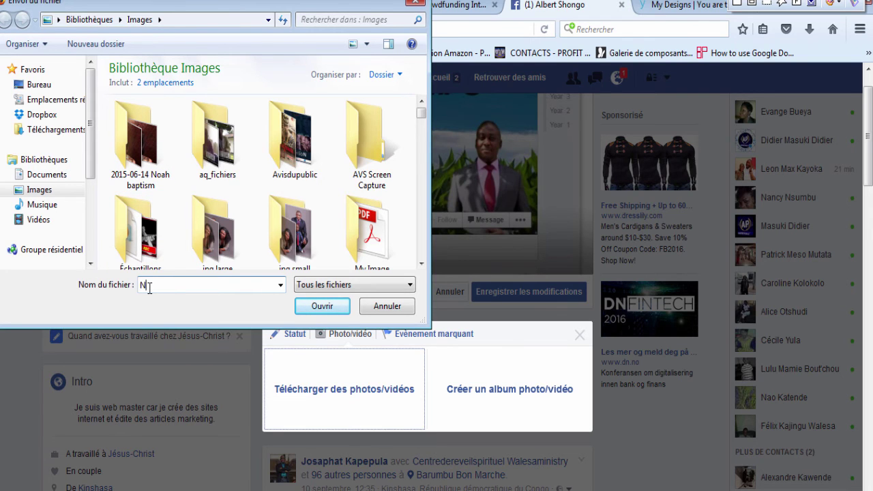
{"action": "type", "text": "m"}
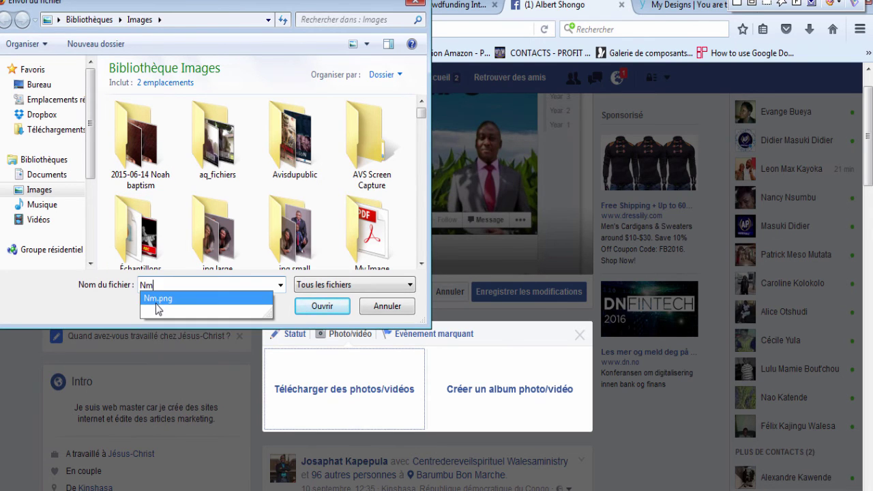
{"action": "left_click", "coordinate": [157, 300]}
{"action": "left_click", "coordinate": [322, 306]}
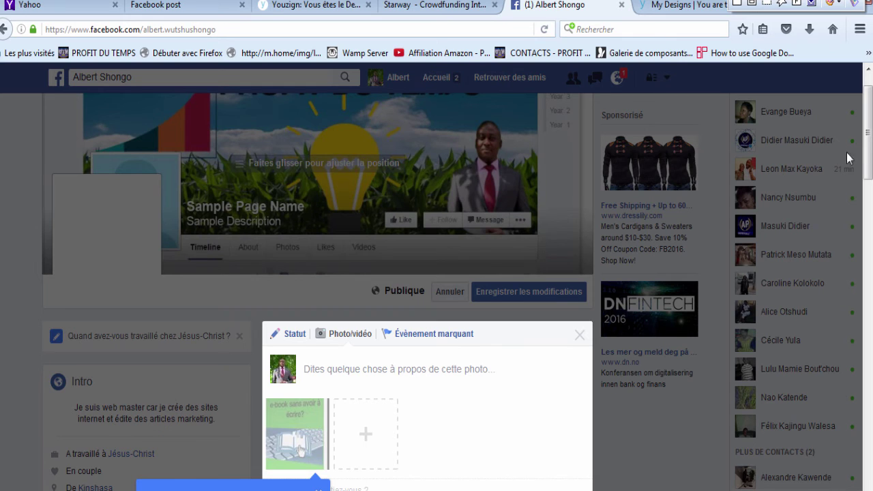
Step: Dismiss the new stickers tip and look over the photo post composer
{"action": "scroll", "coordinate": [867, 150], "scroll_direction": "down", "scroll_amount": 3}
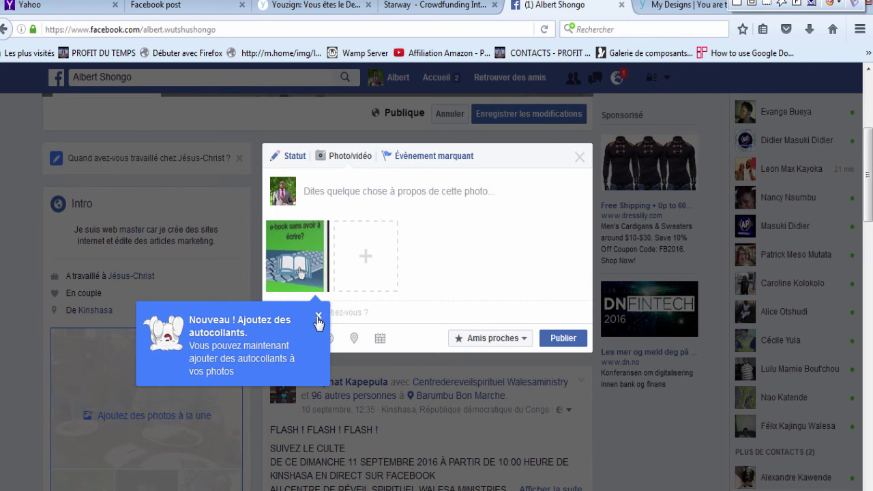
{"action": "left_click", "coordinate": [318, 315]}
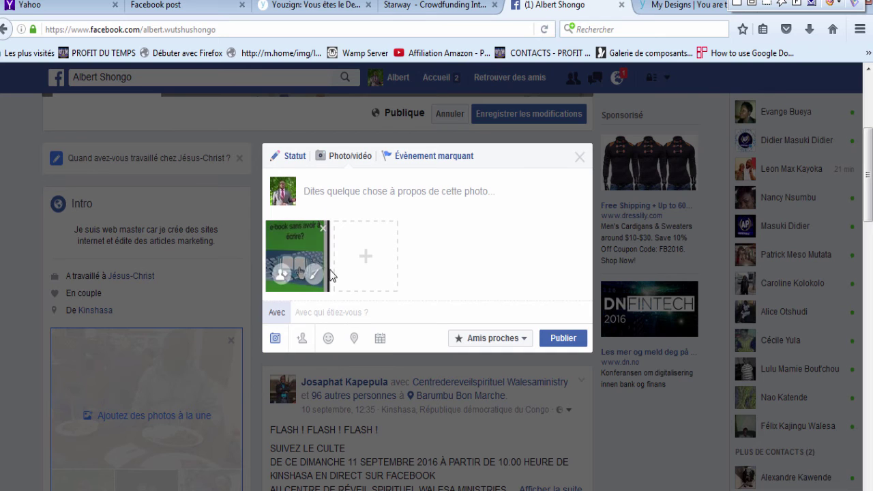
{"action": "mouse_move", "coordinate": [297, 254]}
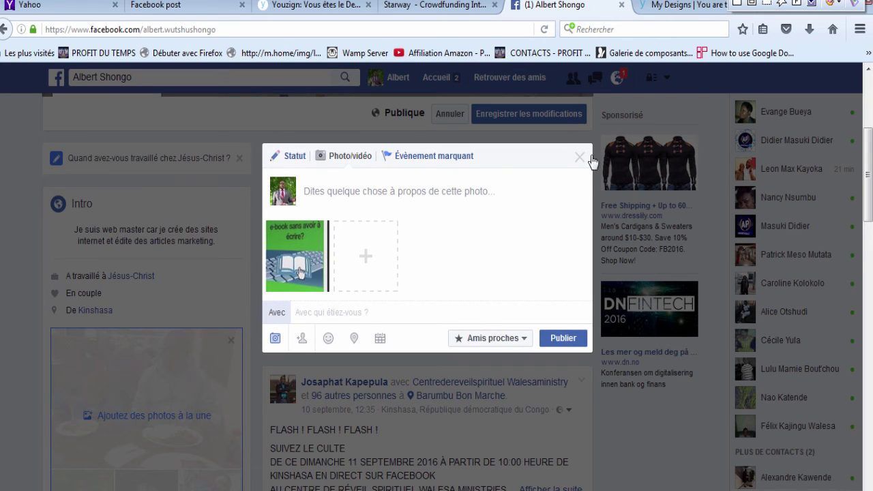
{"action": "left_click", "coordinate": [869, 75]}
{"action": "scroll", "coordinate": [811, 141], "scroll_direction": "down", "scroll_amount": 10}
{"action": "scroll", "coordinate": [811, 141], "scroll_direction": "up", "scroll_amount": 7}
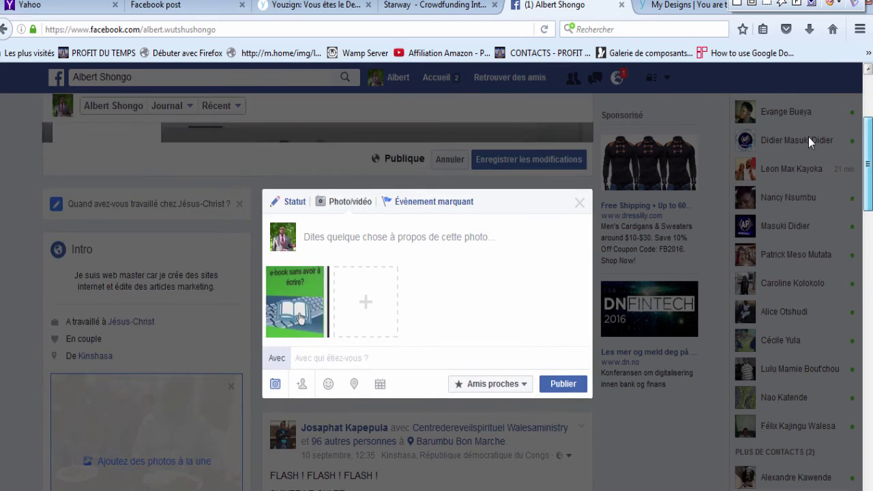
{"action": "scroll", "coordinate": [810, 141], "scroll_direction": "up", "scroll_amount": 3}
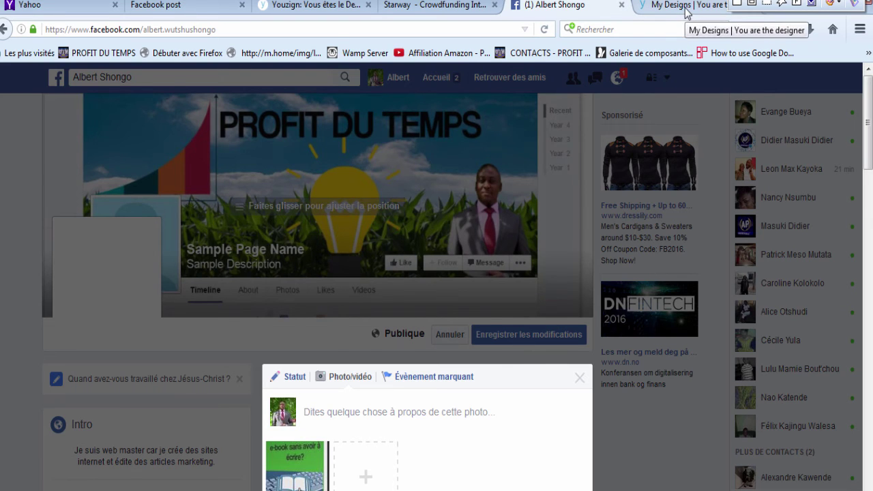
Step: Back in the Youzign editor, Save As a design titled 'Sdffg' and return to My Designs
{"action": "left_click", "coordinate": [687, 14]}
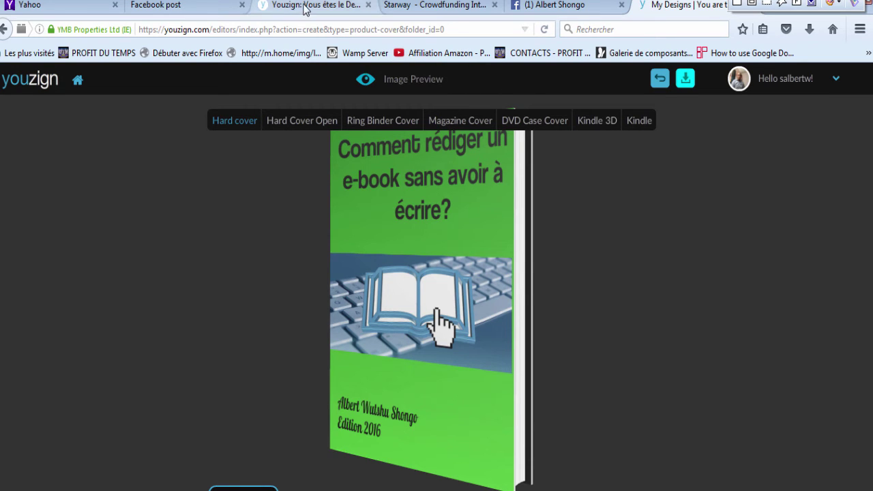
{"action": "left_click", "coordinate": [660, 79]}
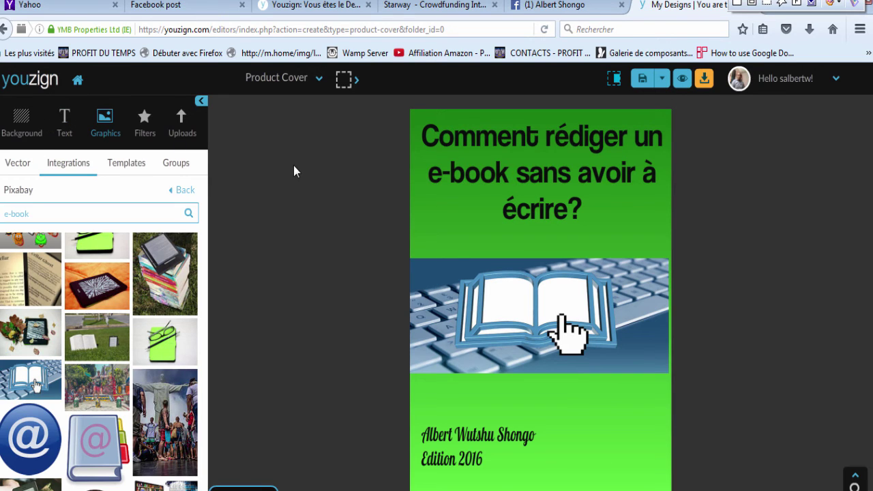
{"action": "left_click", "coordinate": [663, 79]}
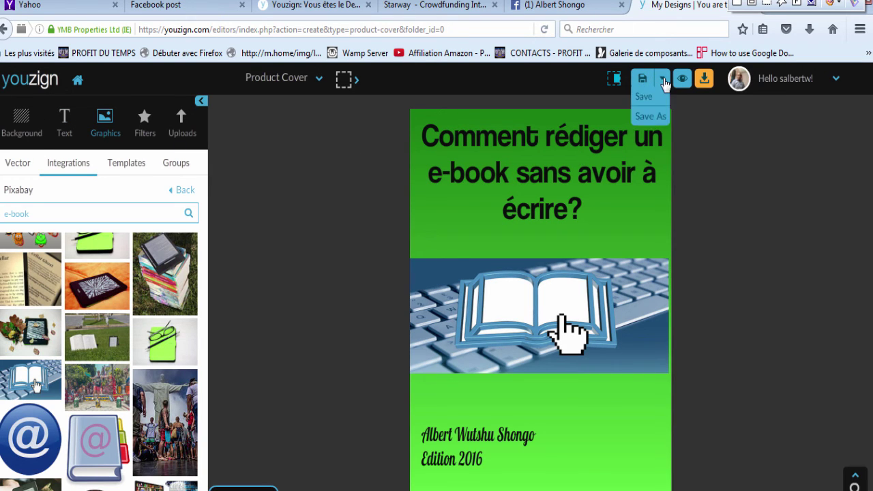
{"action": "left_click", "coordinate": [650, 116]}
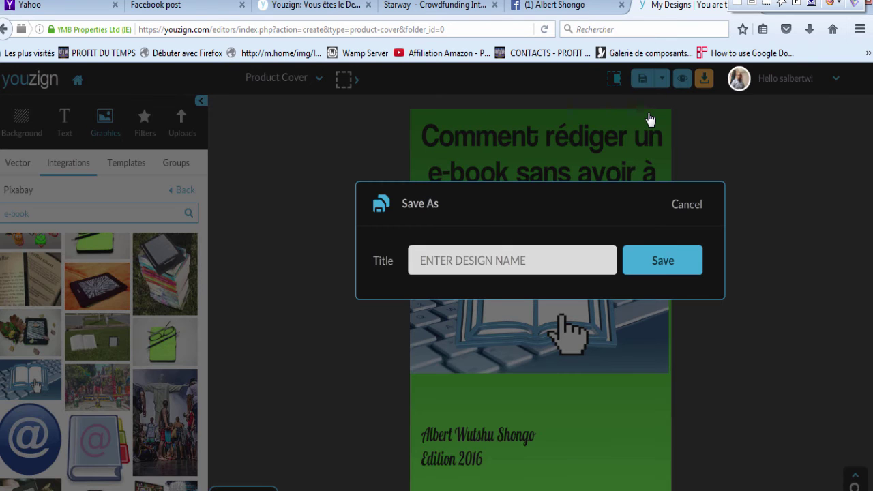
{"action": "left_click", "coordinate": [469, 260]}
{"action": "type", "text": "Sdffg"}
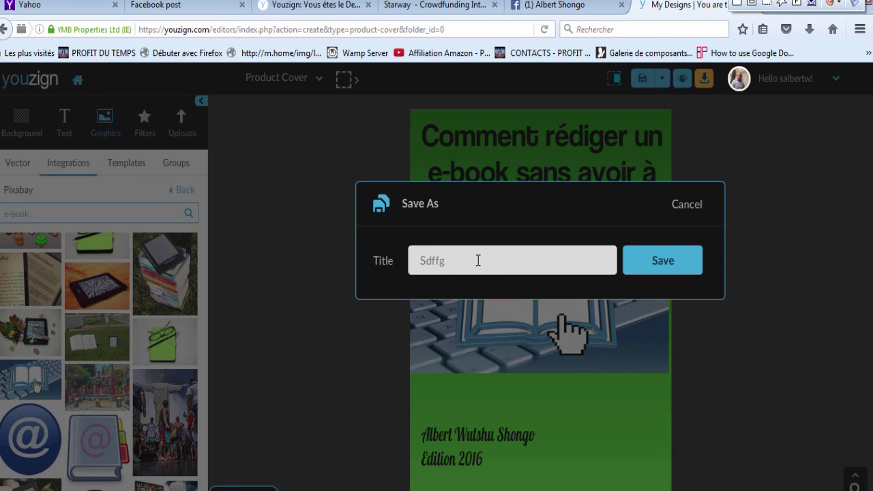
{"action": "left_click", "coordinate": [674, 263]}
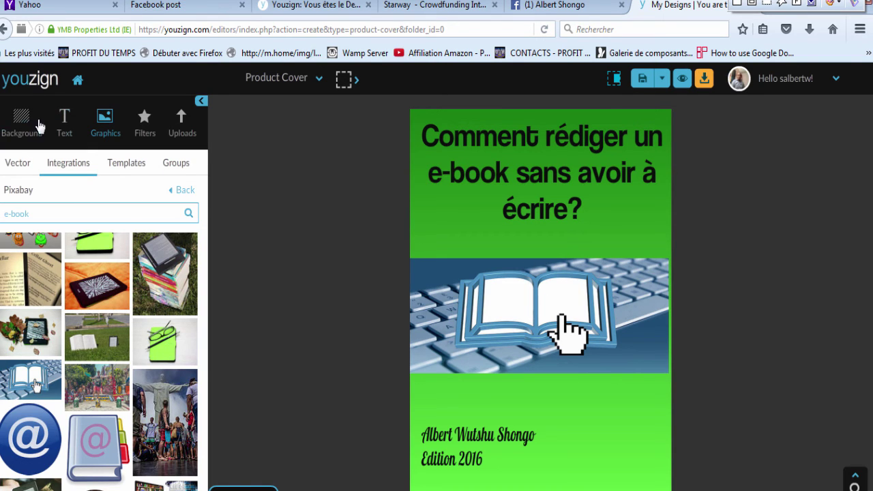
{"action": "left_click", "coordinate": [78, 82]}
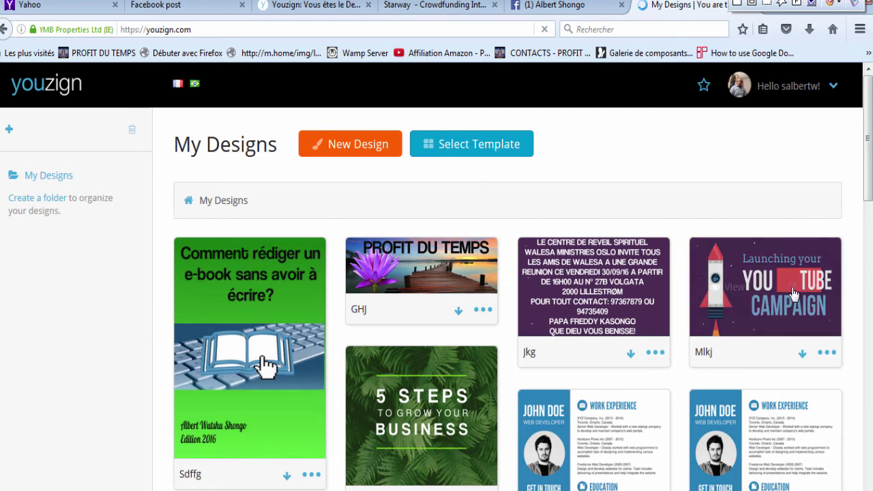
Step: Open the 'Launching your YOUTUBE CAMPAIGN' post template and delete its rocket and text
{"action": "left_click", "coordinate": [796, 296]}
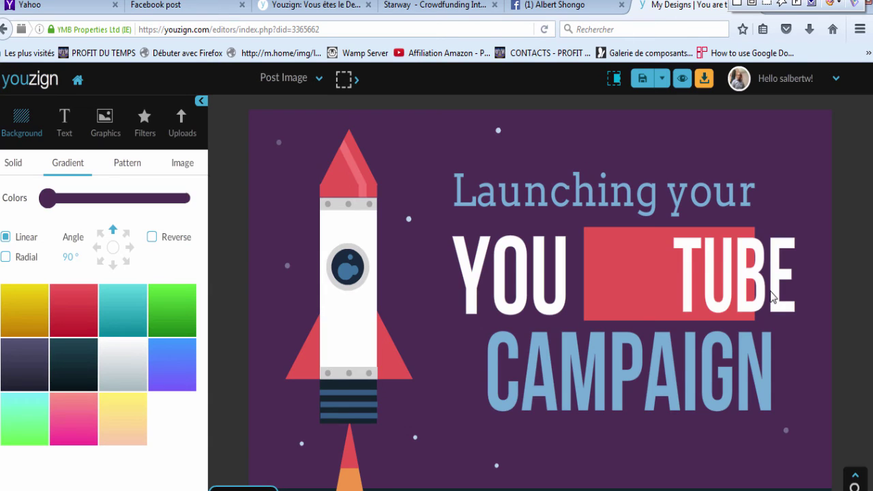
{"action": "left_click_drag", "start_coordinate": [309, 133], "coordinate": [813, 477]}
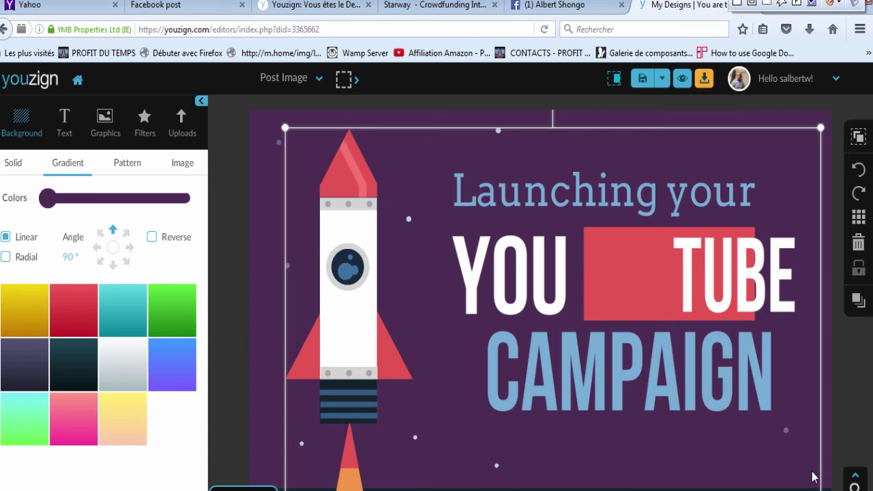
{"action": "left_click", "coordinate": [858, 245]}
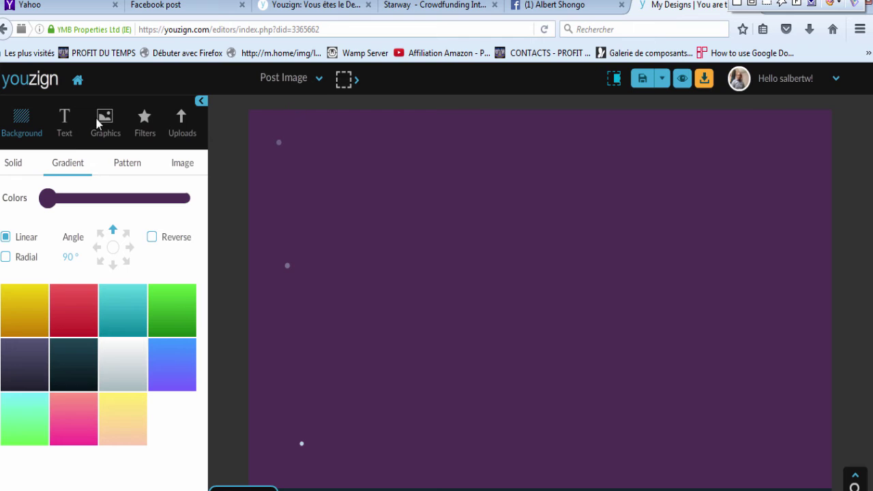
Step: Add a white headline text box near the top of the purple post
{"action": "left_click", "coordinate": [65, 136]}
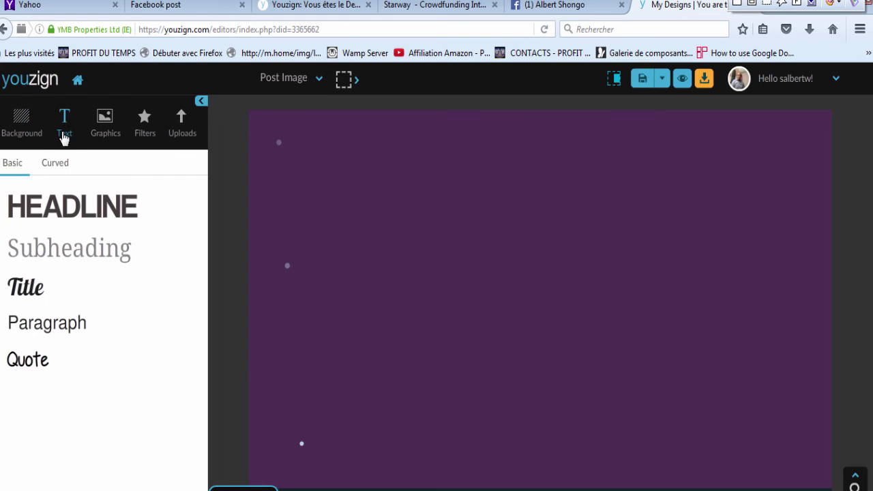
{"action": "left_click", "coordinate": [58, 227]}
{"action": "left_click_drag", "start_coordinate": [513, 283], "coordinate": [523, 171]}
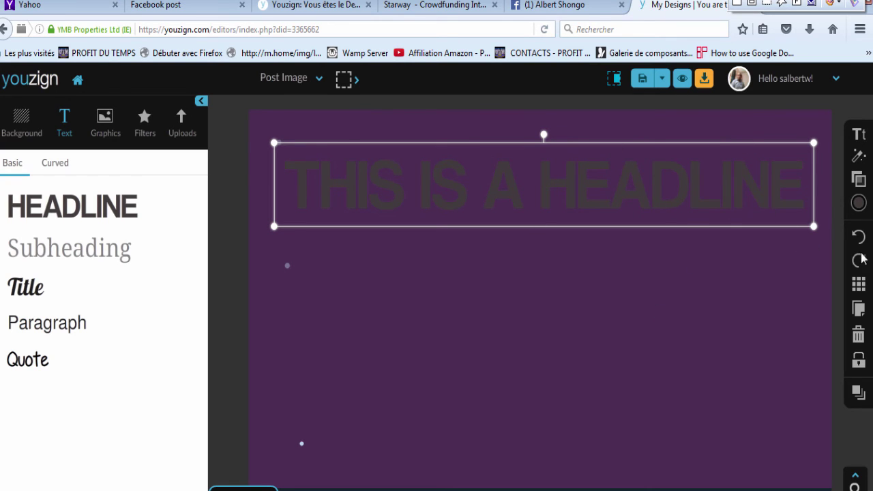
{"action": "left_click", "coordinate": [859, 203]}
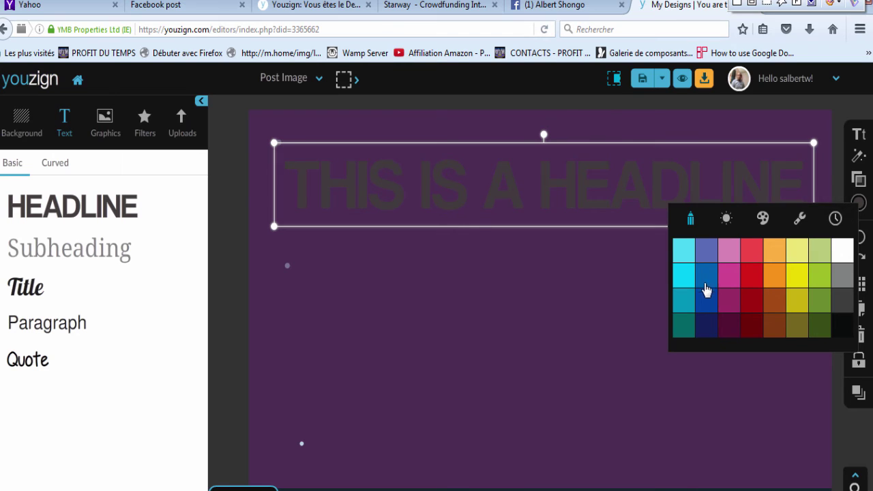
{"action": "left_click", "coordinate": [842, 250]}
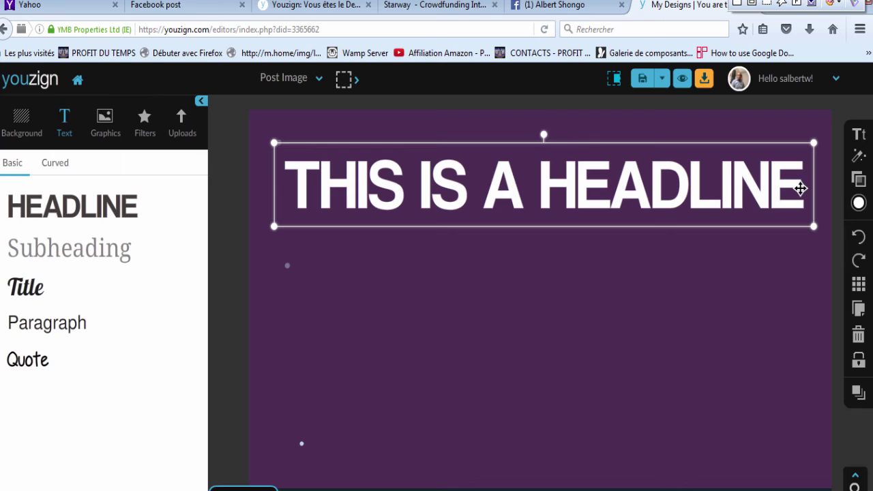
Step: Retype the headline as 'Youzign est un logiciel de graphiques, simple et pratique qui remplace photoshop.'
{"action": "double_click", "coordinate": [800, 188]}
{"action": "key", "text": "BackSpace"}
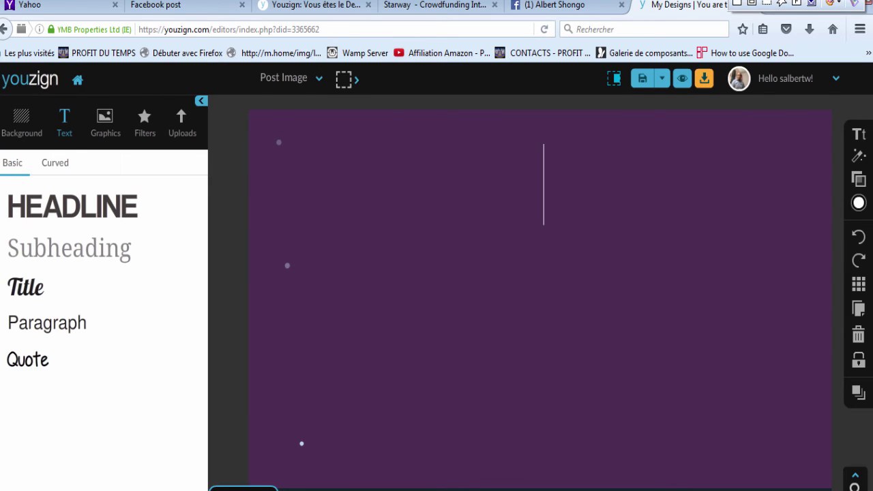
{"action": "type", "text": "Yo"}
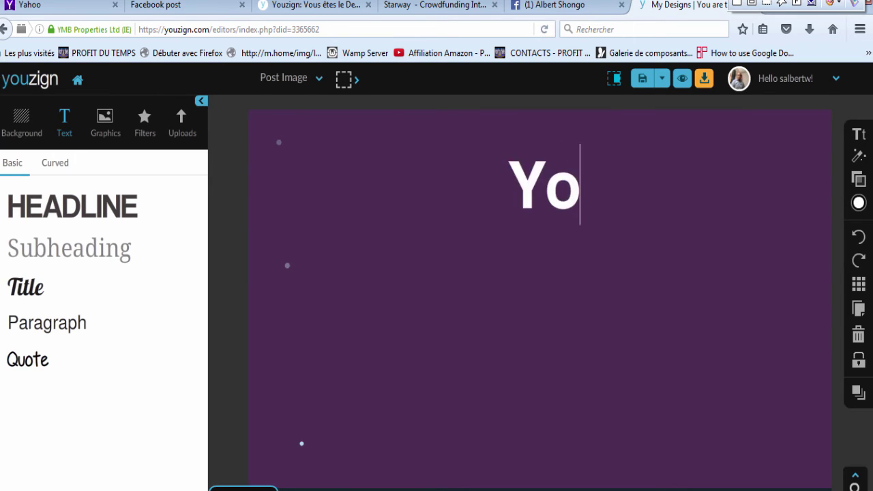
{"action": "type", "text": "uzi"}
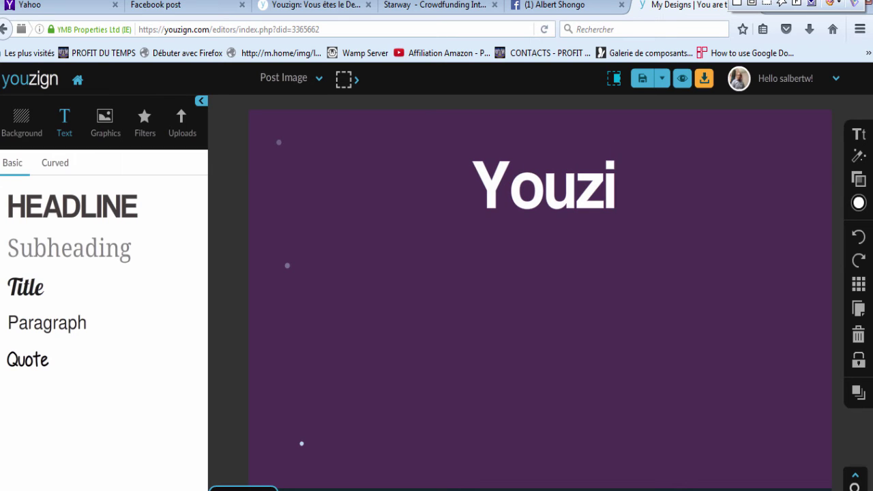
{"action": "type", "text": "gn est"}
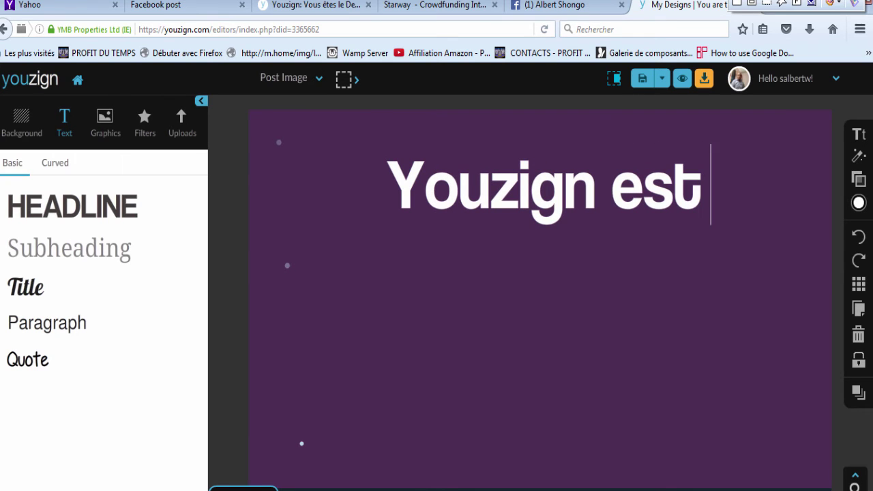
{"action": "type", "text": "un"}
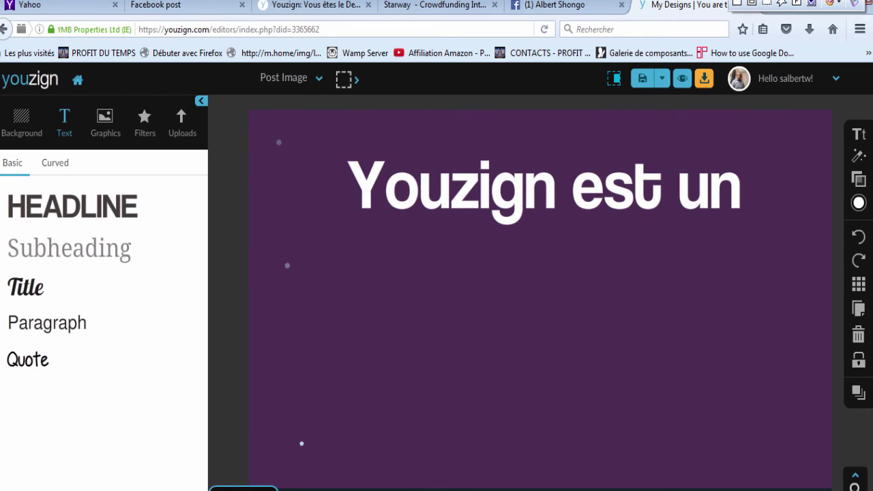
{"action": "type", "text": " logiciel"}
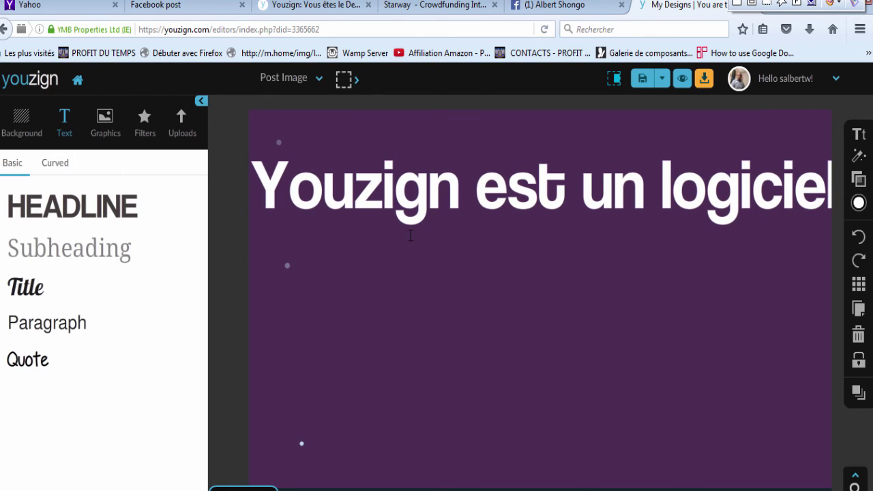
{"action": "type", "text": " de"}
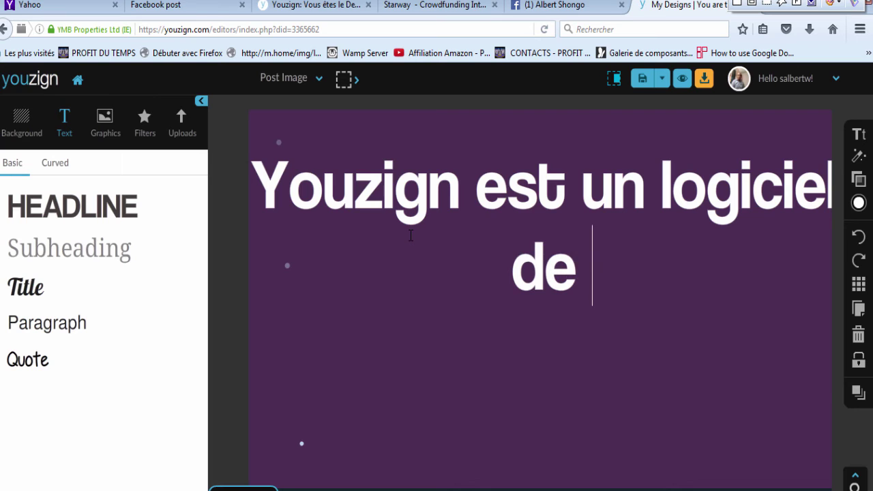
{"action": "type", "text": " gra"}
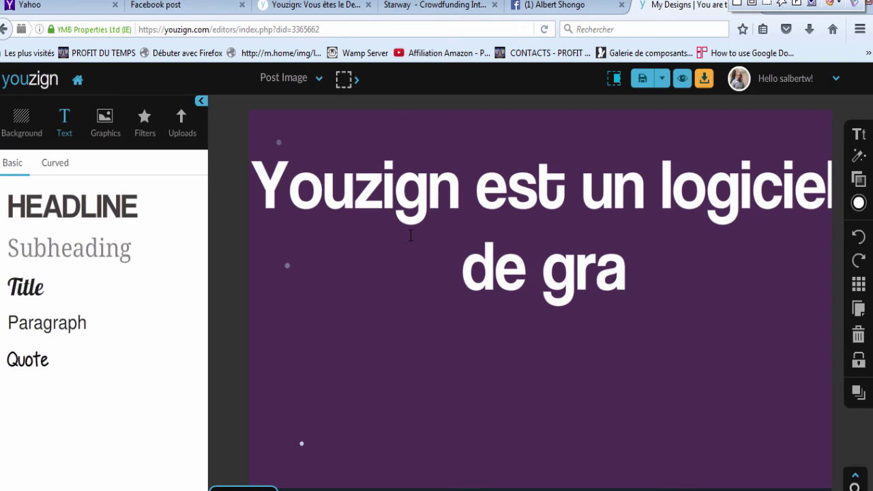
{"action": "type", "text": "phi"}
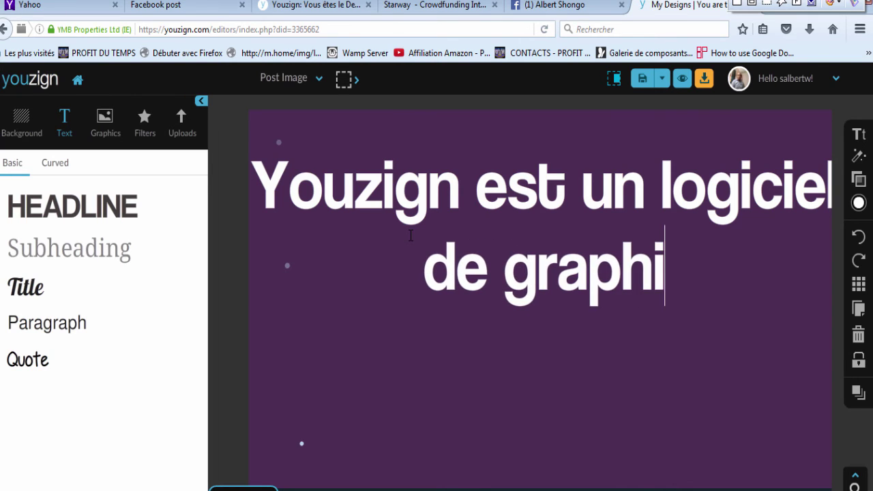
{"action": "type", "text": "qu"}
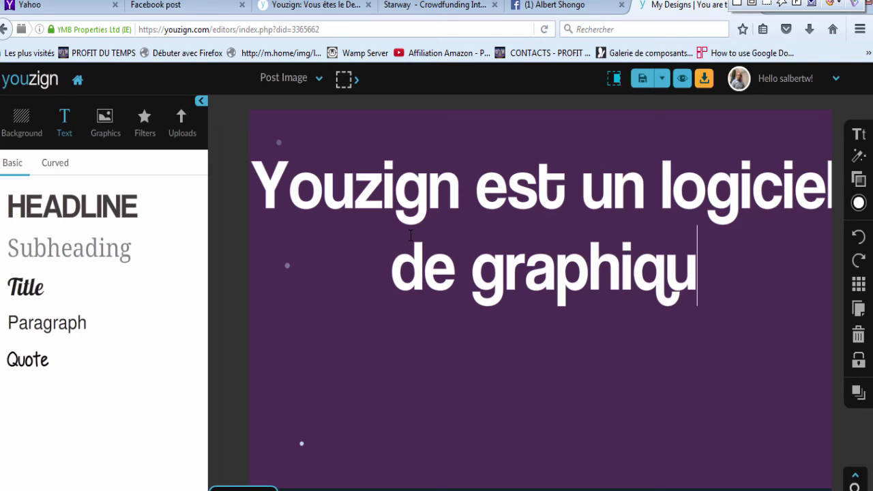
{"action": "type", "text": "es"}
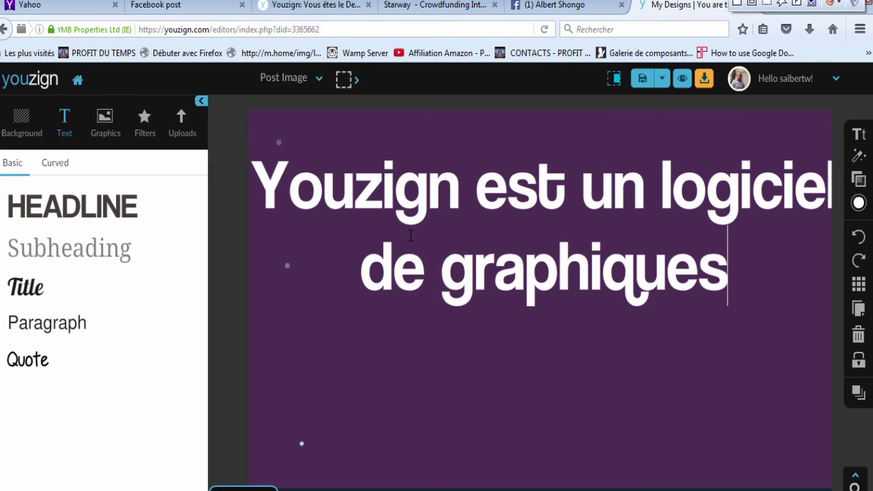
{"action": "type", "text": ", simp"}
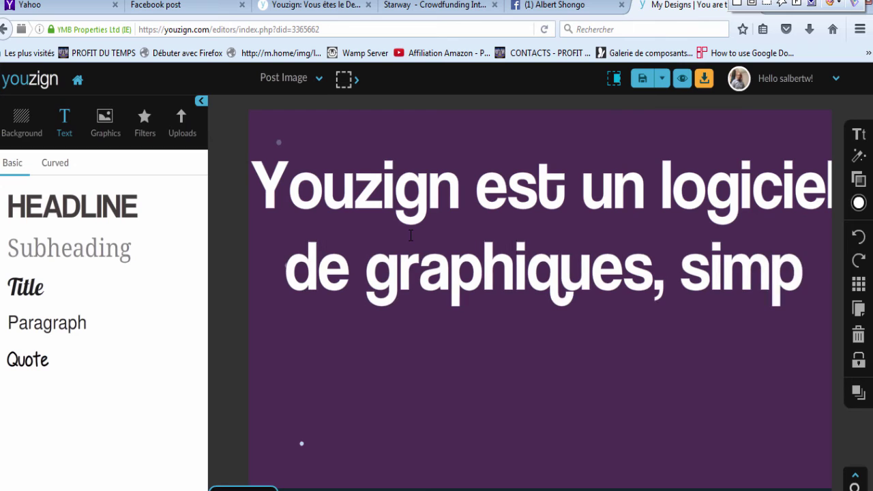
{"action": "type", "text": "le"}
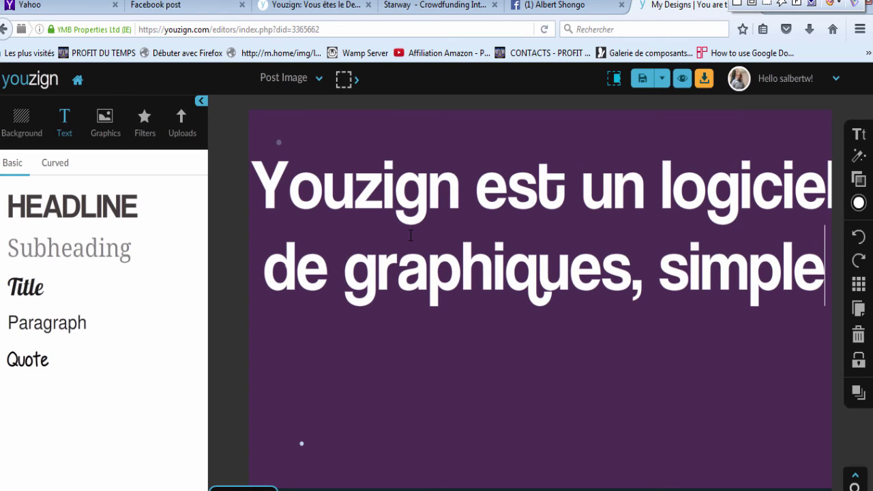
{"action": "key", "text": "Return"}
{"action": "type", "text": "e"}
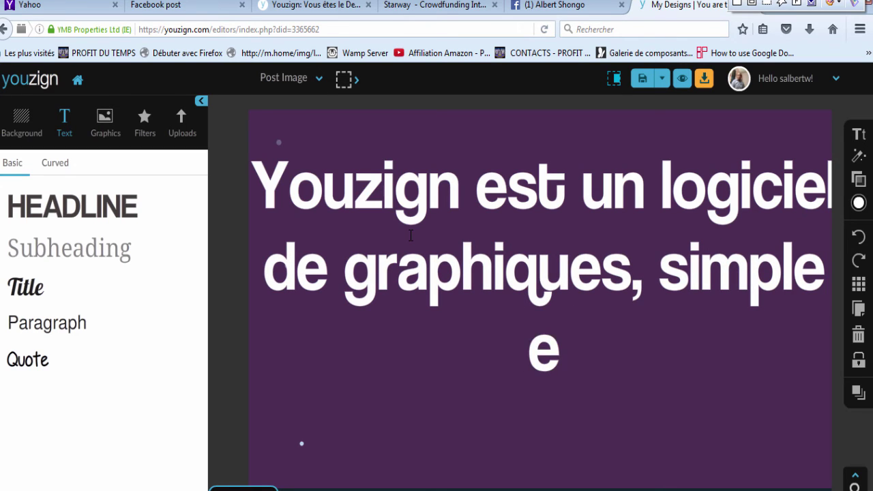
{"action": "type", "text": "t pra"}
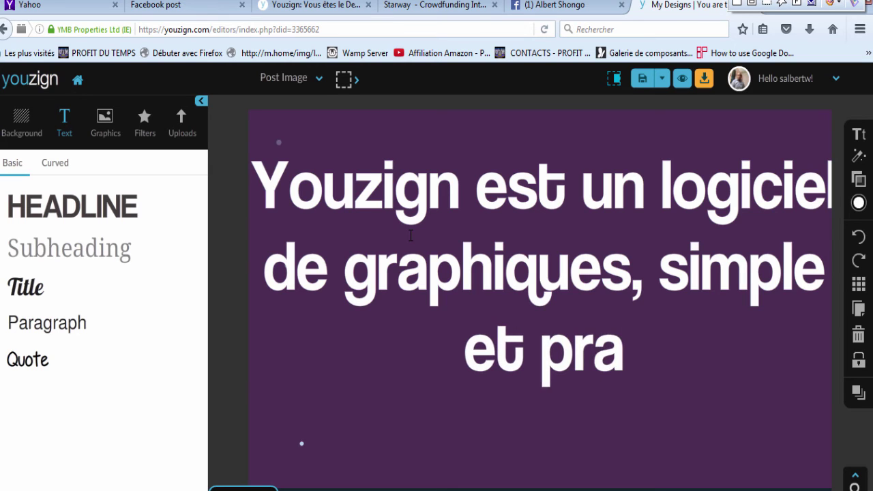
{"action": "type", "text": "tique"}
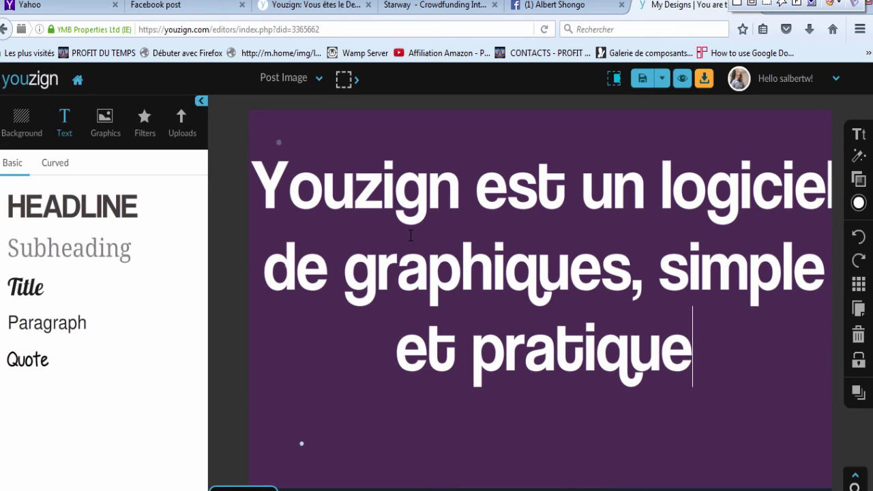
{"action": "type", "text": " qui"}
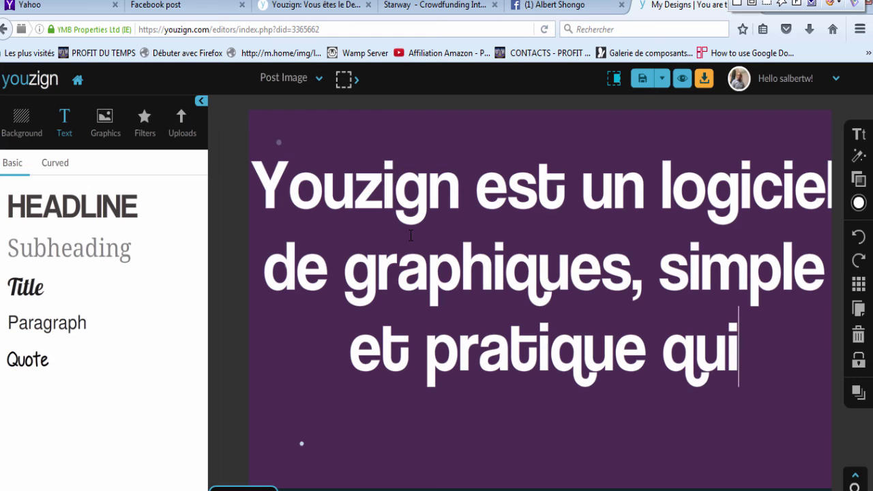
{"action": "type", "text": " rempl"}
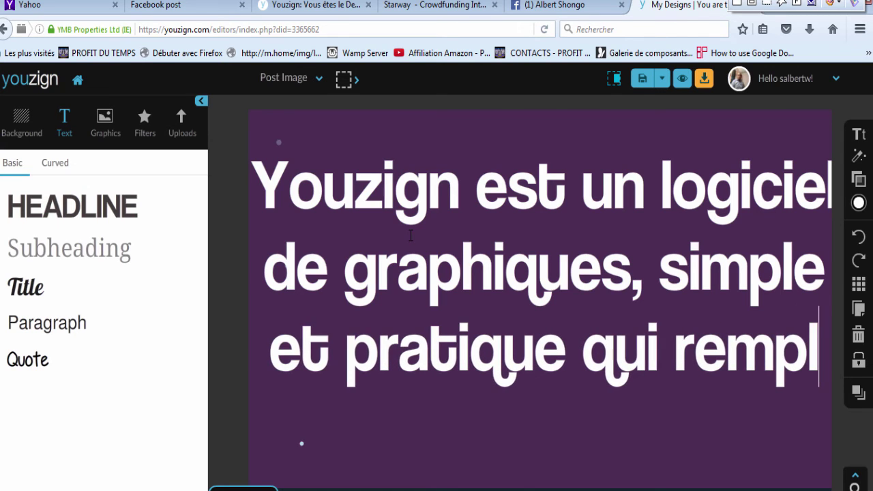
{"action": "type", "text": "ace"}
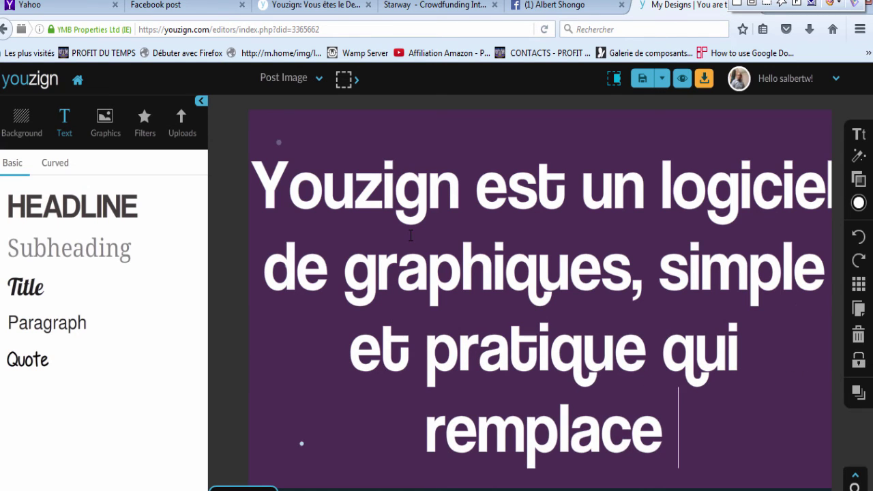
{"action": "type", "text": " photo"}
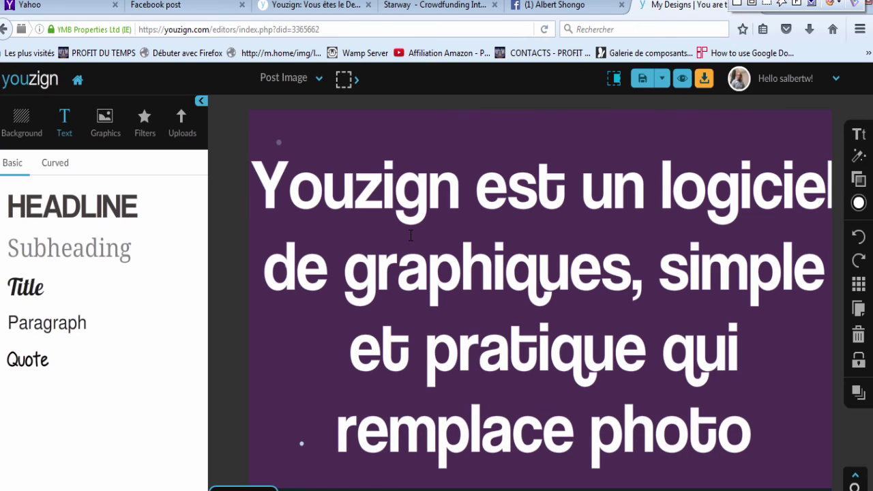
{"action": "type", "text": "sh"}
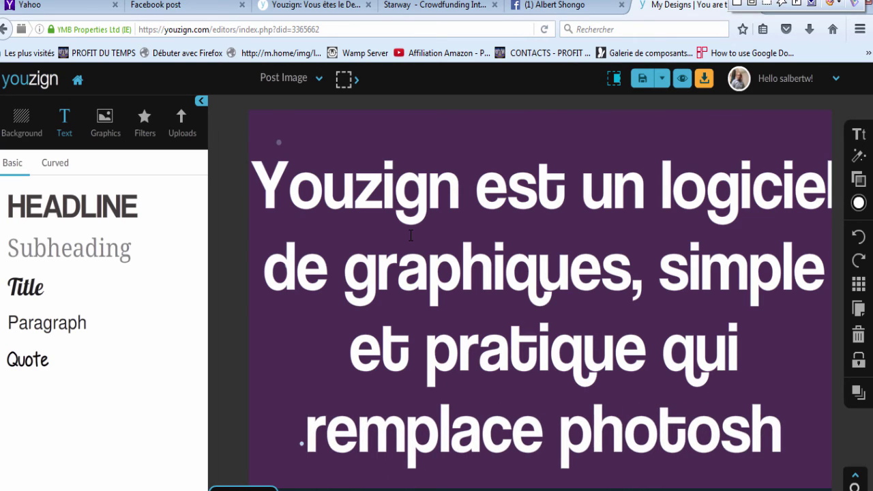
{"action": "type", "text": "op"}
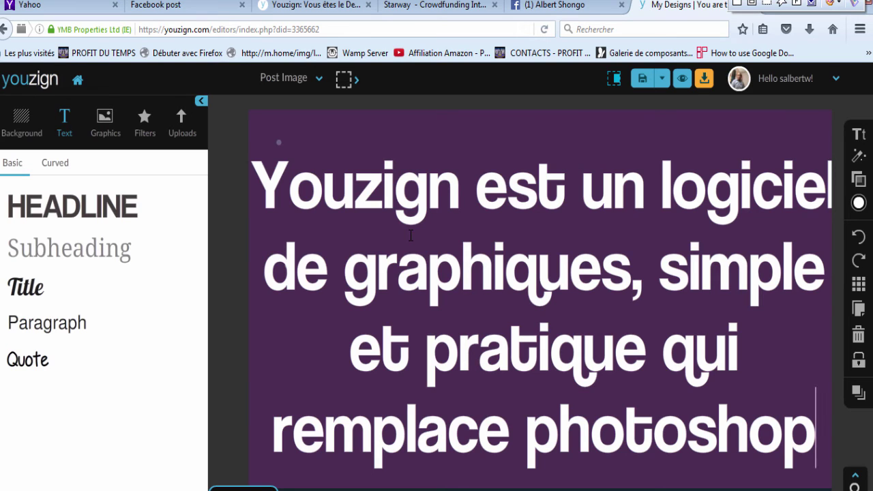
{"action": "type", "text": "."}
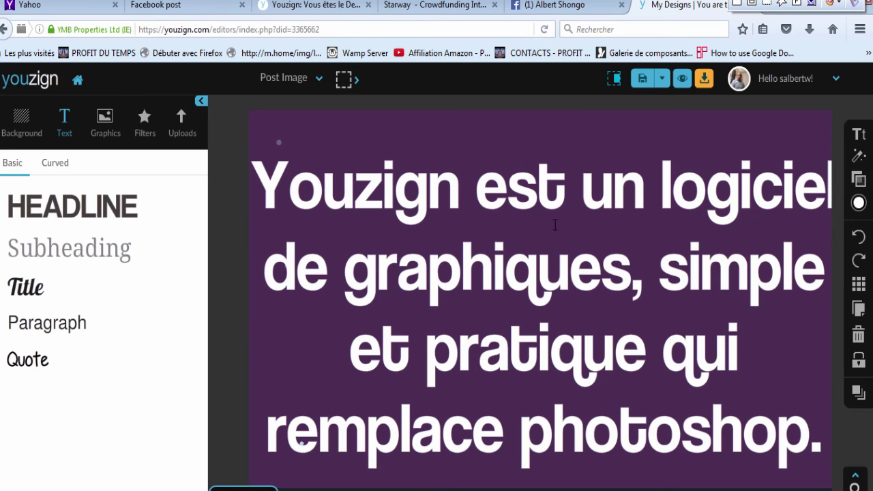
Step: Preview the finished purple post with its white headline, then switch over to Camtasia Studio
{"action": "left_click", "coordinate": [682, 78]}
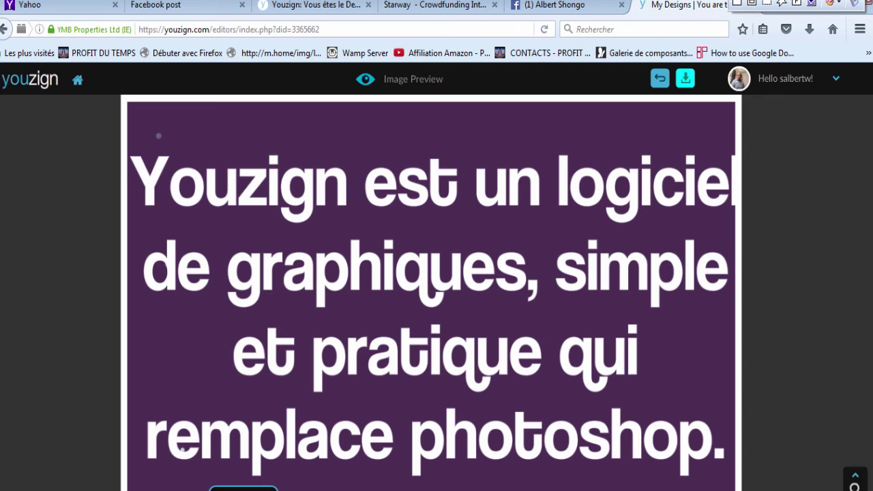
{"action": "mouse_move", "coordinate": [448, 490]}
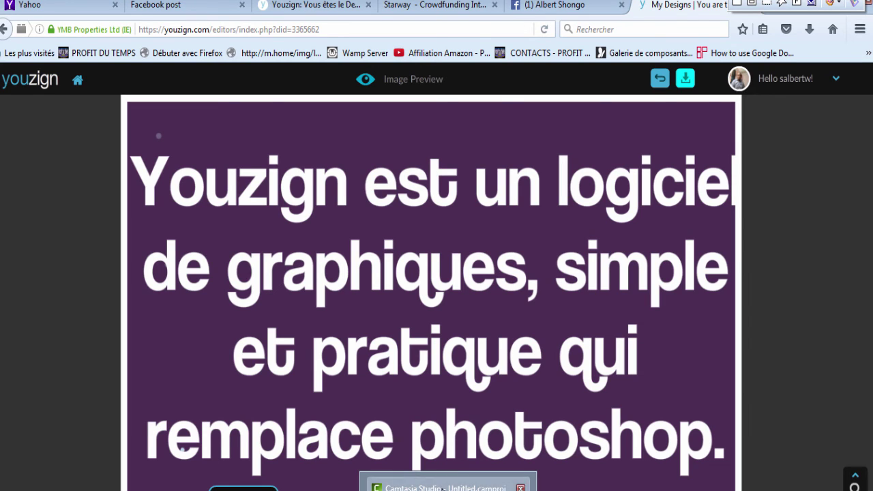
{"action": "left_click", "coordinate": [444, 488]}
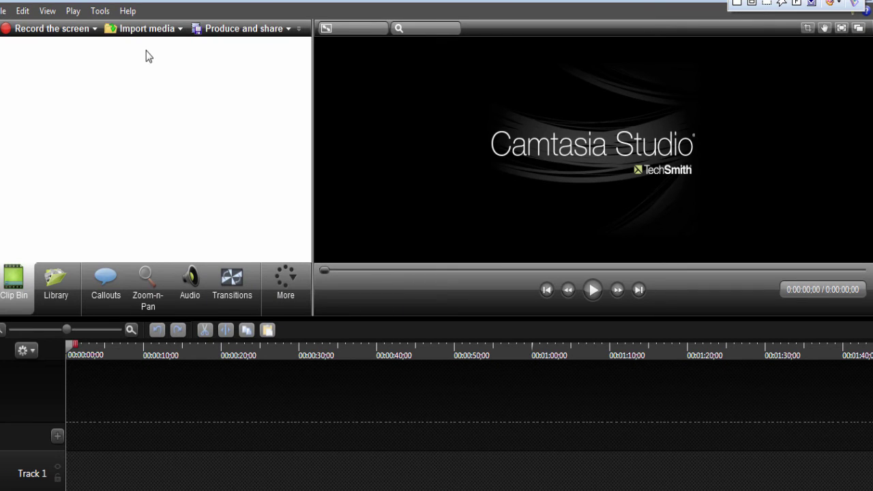
Step: Cancel the Import media file dialog in Camtasia and return to the Youzign preview in Firefox
{"action": "left_click", "coordinate": [180, 30]}
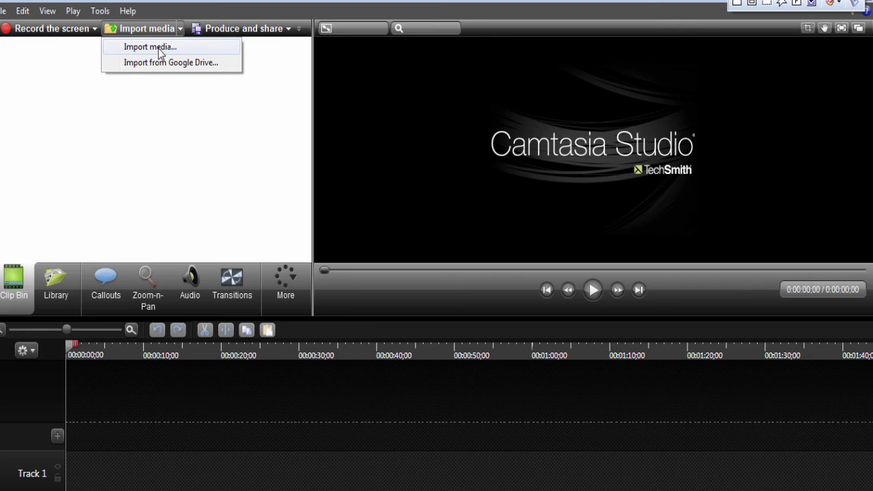
{"action": "left_click", "coordinate": [158, 48]}
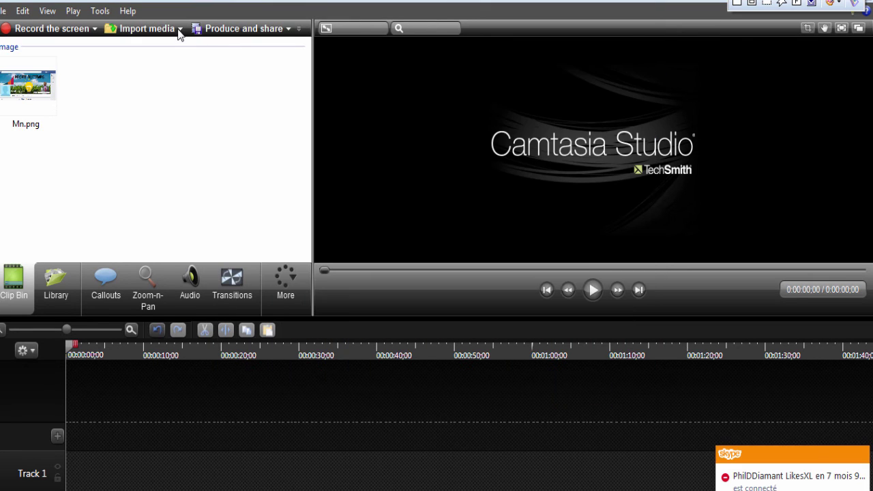
{"action": "left_click", "coordinate": [180, 30]}
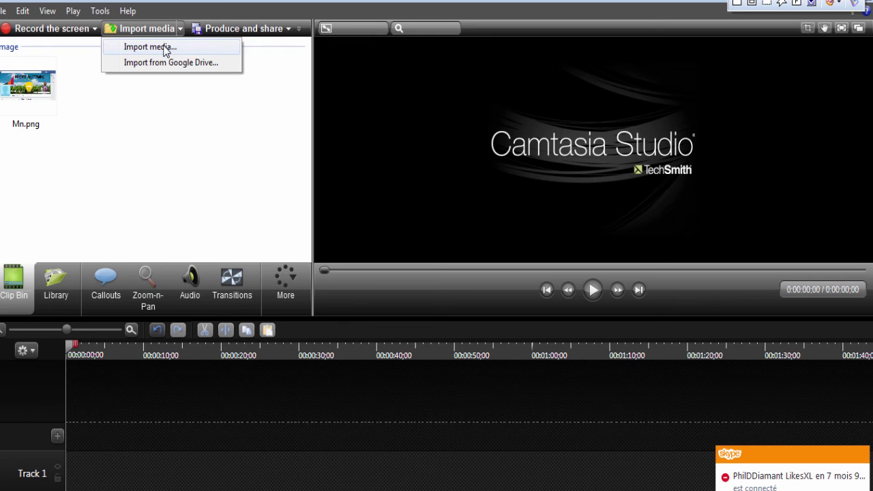
{"action": "left_click", "coordinate": [151, 47]}
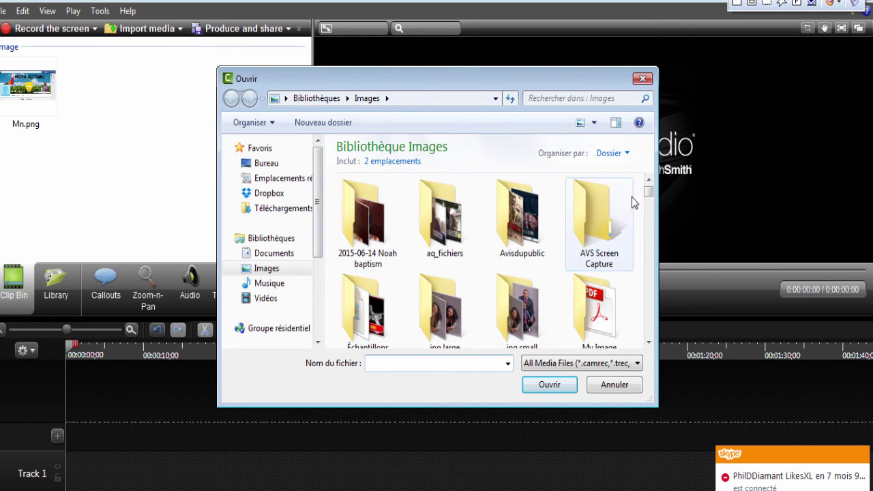
{"action": "left_click_drag", "start_coordinate": [650, 198], "coordinate": [650, 209]}
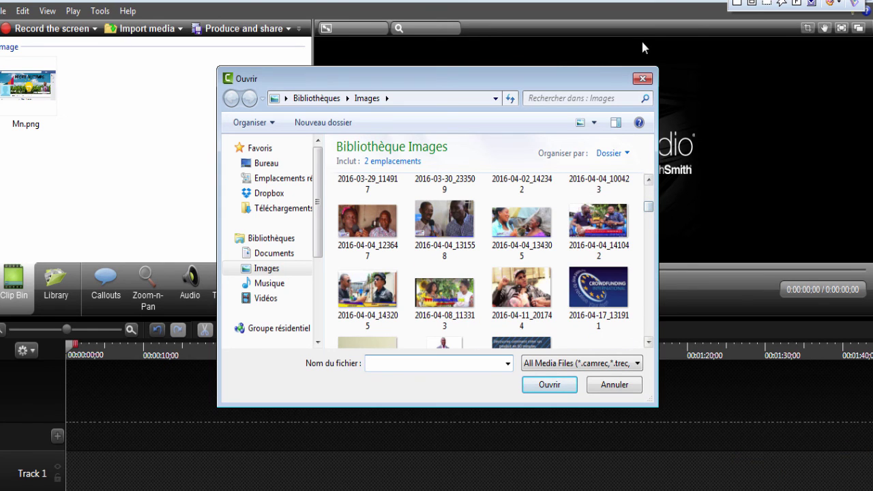
{"action": "left_click", "coordinate": [641, 79]}
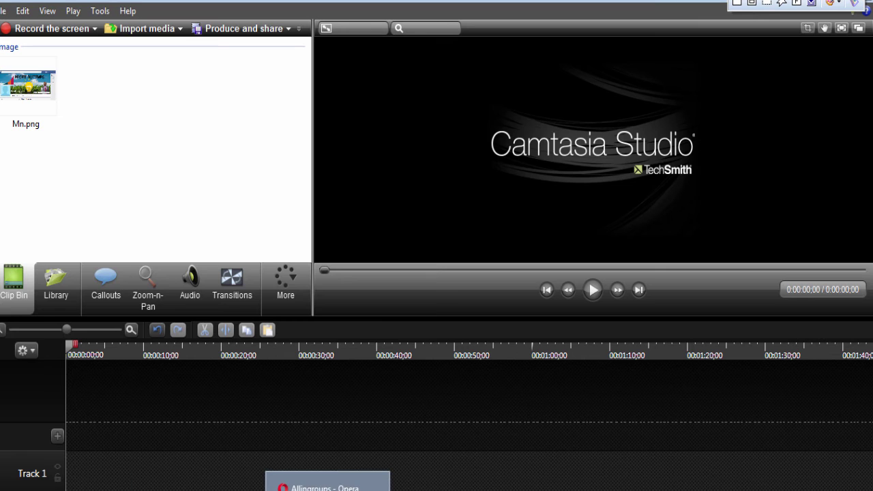
{"action": "left_click", "coordinate": [273, 481]}
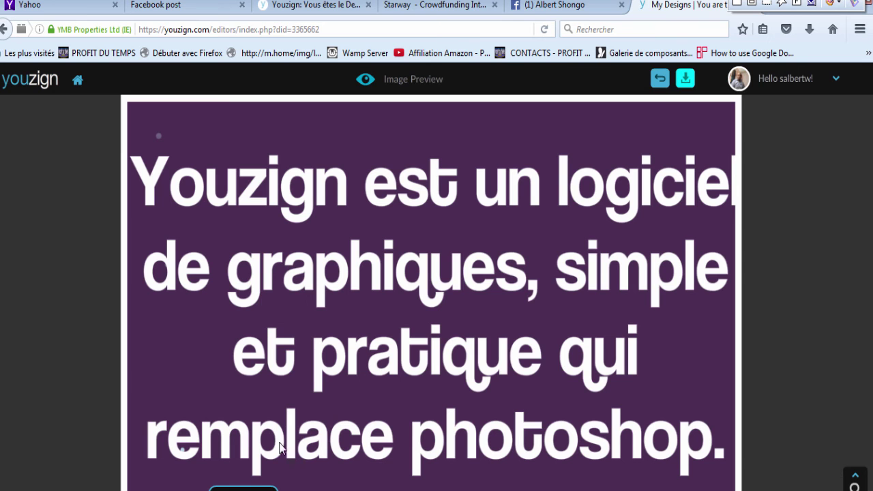
Step: Download the Youzign preview as an image named 'jk', then go back to Camtasia Studio
{"action": "left_click", "coordinate": [684, 83]}
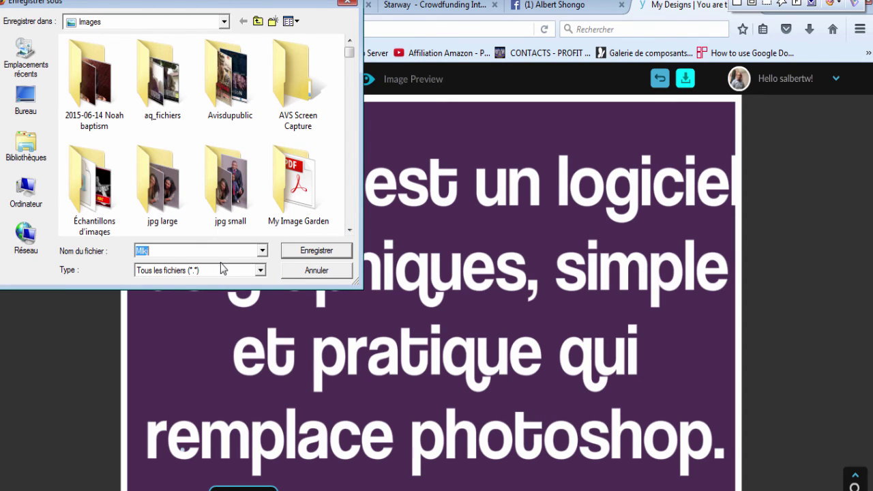
{"action": "type", "text": "jk"}
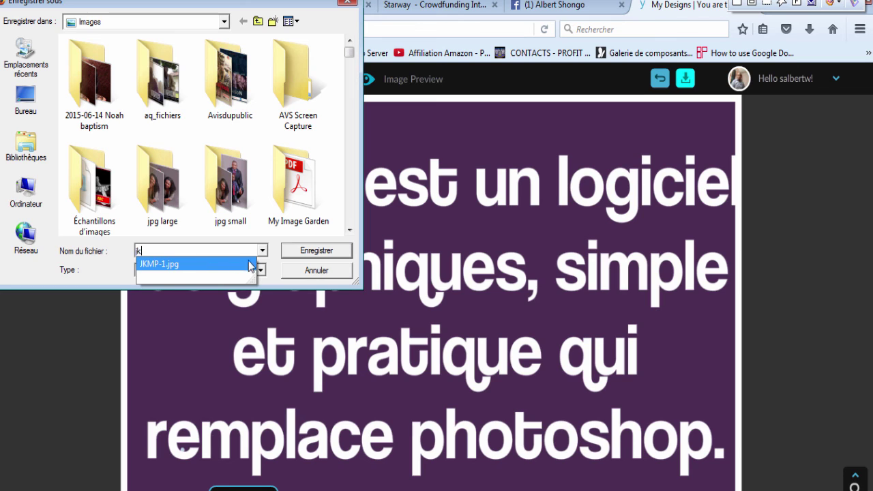
{"action": "left_click", "coordinate": [307, 256]}
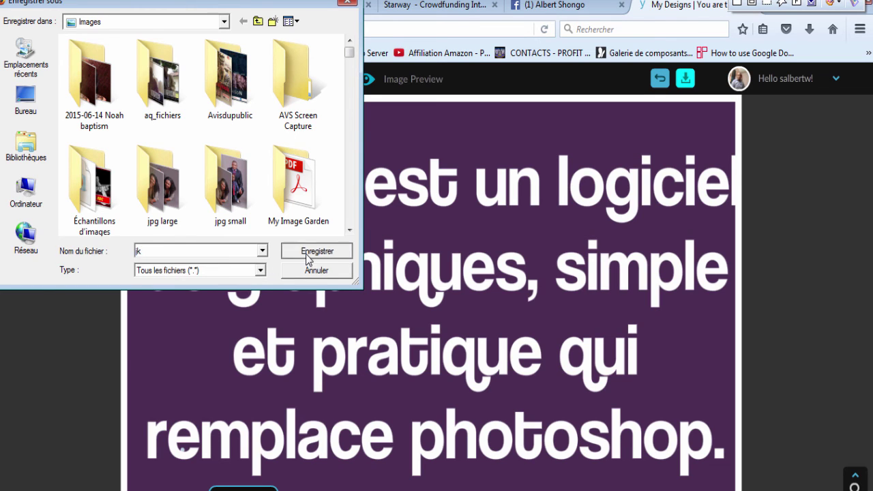
{"action": "left_click", "coordinate": [307, 256]}
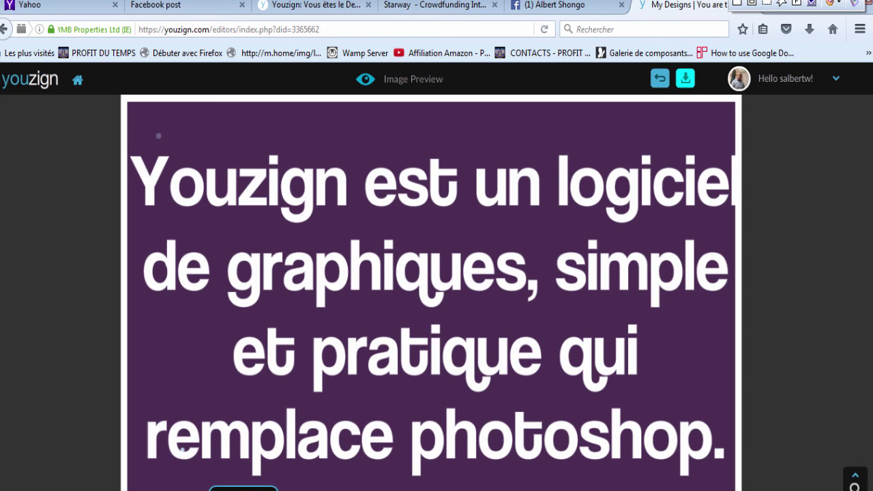
{"action": "left_click", "coordinate": [428, 486]}
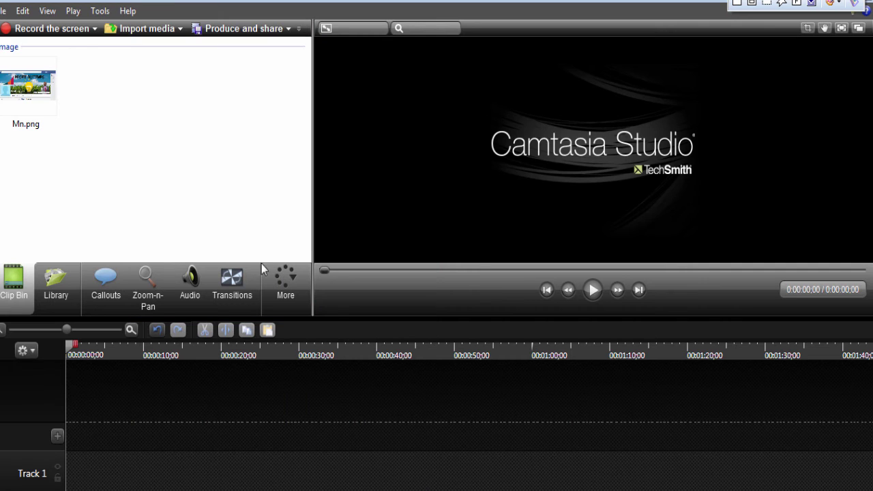
Step: Import jk.png into the Camtasia Clip Bin
{"action": "left_click", "coordinate": [179, 29]}
{"action": "left_click", "coordinate": [163, 49]}
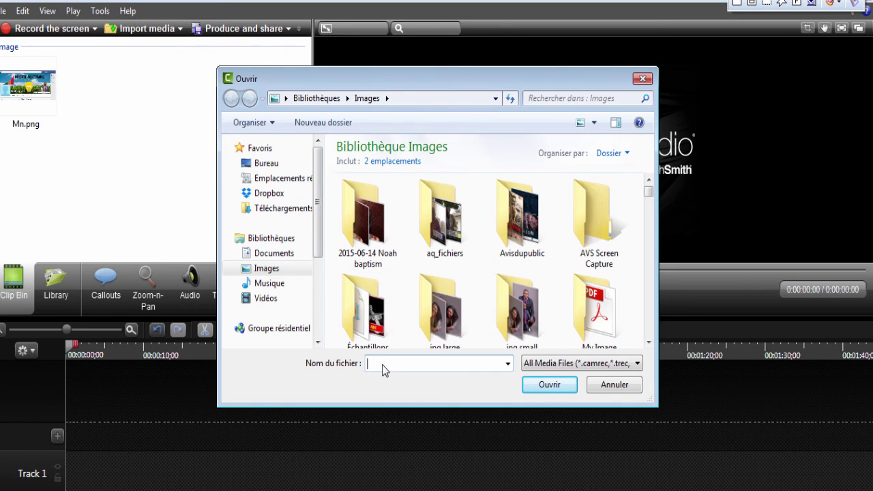
{"action": "type", "text": "jk"}
{"action": "left_click", "coordinate": [394, 378]}
{"action": "left_click", "coordinate": [544, 386]}
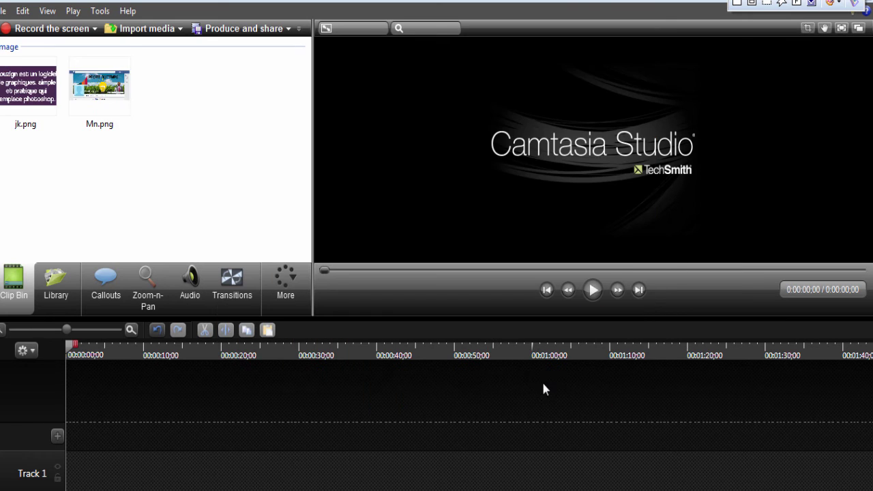
Step: Place jk.png at 0:00 on Track 1 and shrink it slightly in the preview
{"action": "left_click_drag", "start_coordinate": [31, 87], "coordinate": [118, 338]}
{"action": "left_click_drag", "start_coordinate": [104, 489], "coordinate": [500, 445]}
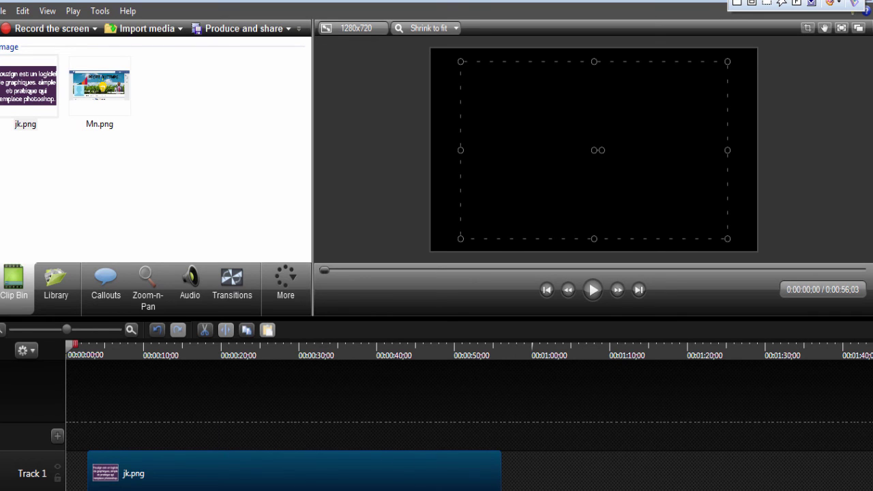
{"action": "left_click_drag", "start_coordinate": [88, 453], "coordinate": [58, 444]}
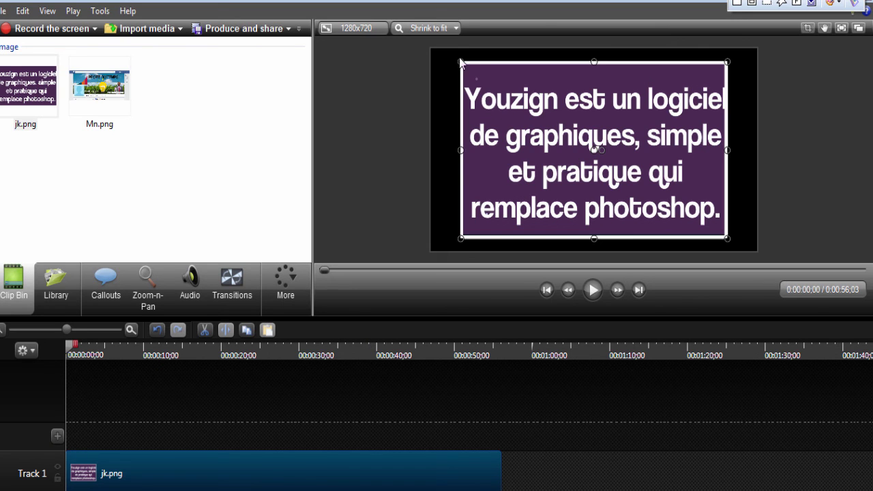
{"action": "left_click_drag", "start_coordinate": [458, 58], "coordinate": [479, 74]}
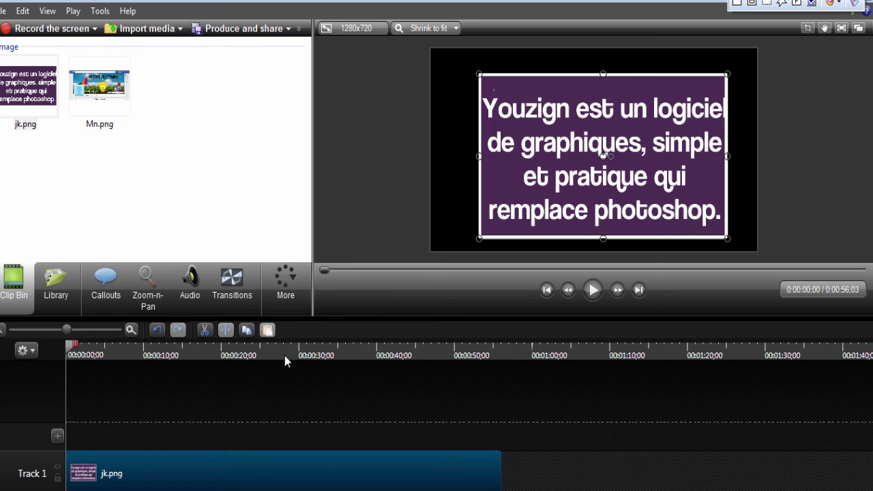
{"action": "left_click", "coordinate": [288, 306]}
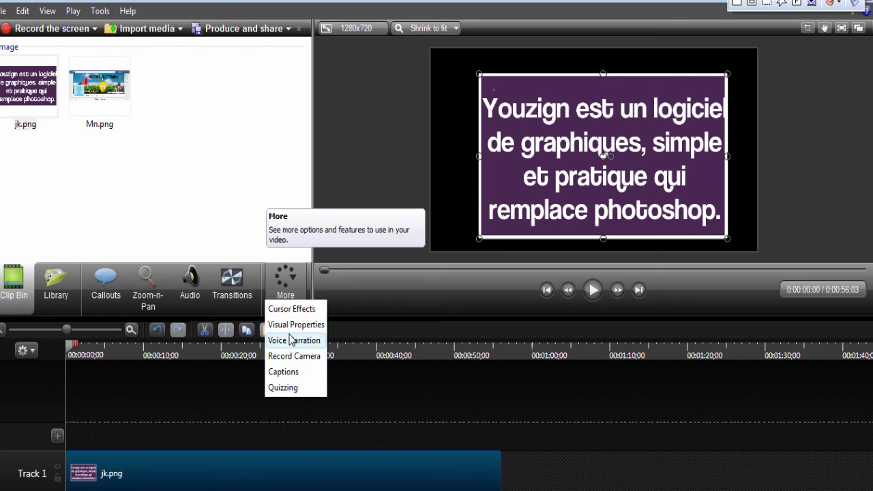
Step: Turn on Remove a color for jk.png and eyedrop black as the colour to remove
{"action": "left_click", "coordinate": [292, 327]}
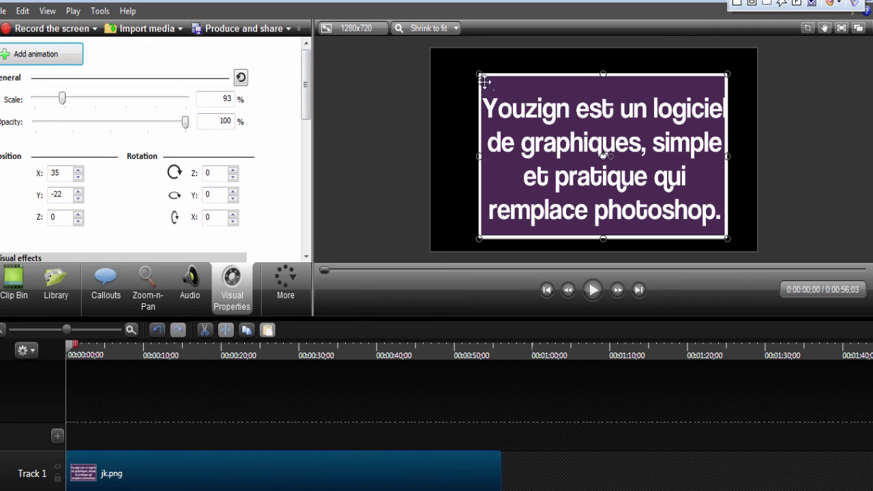
{"action": "left_click_drag", "start_coordinate": [306, 104], "coordinate": [307, 149]}
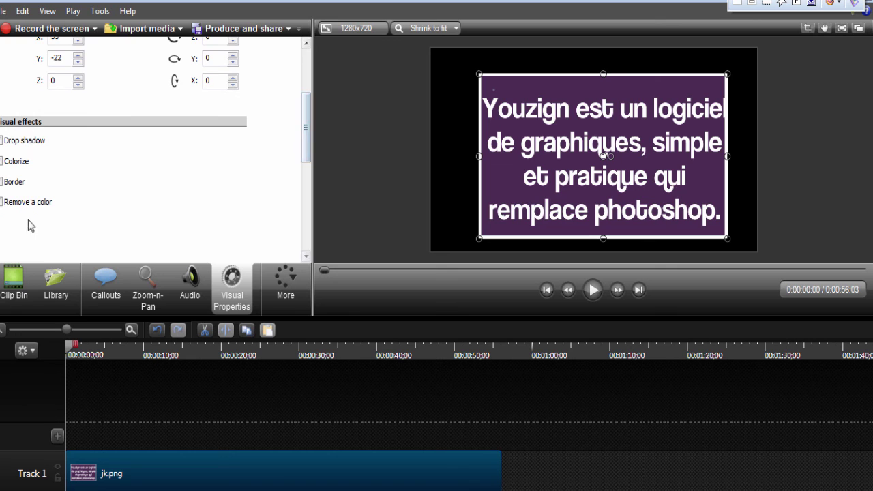
{"action": "left_click", "coordinate": [2, 203]}
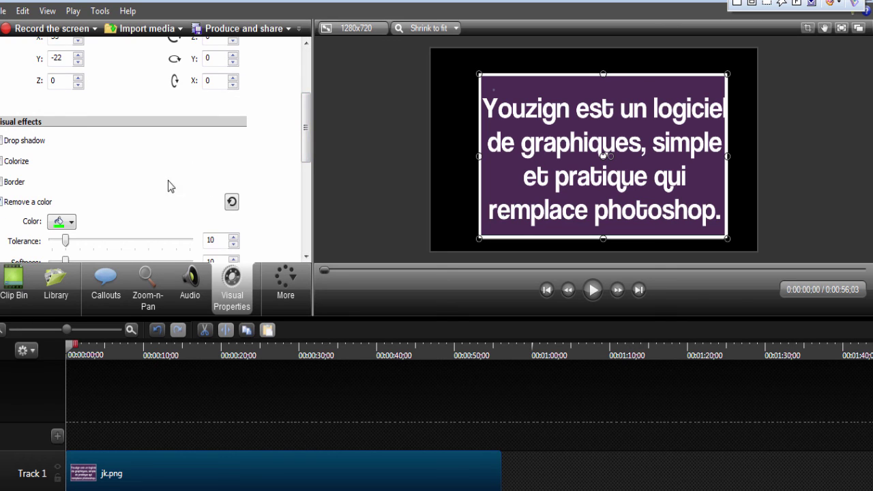
{"action": "left_click_drag", "start_coordinate": [307, 113], "coordinate": [307, 146]}
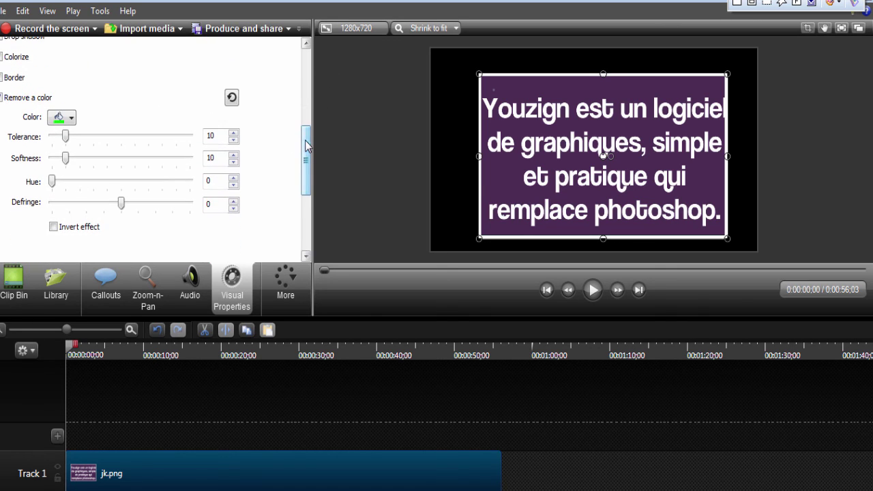
{"action": "left_click", "coordinate": [71, 119]}
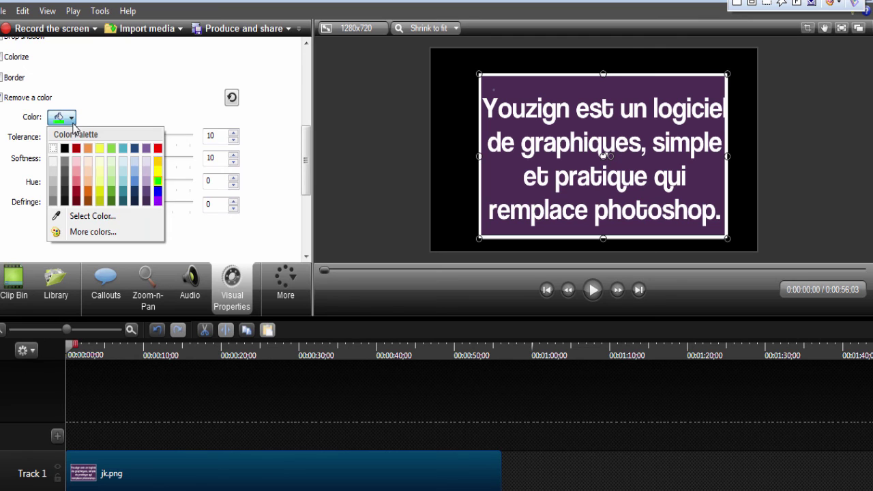
{"action": "left_click", "coordinate": [75, 214]}
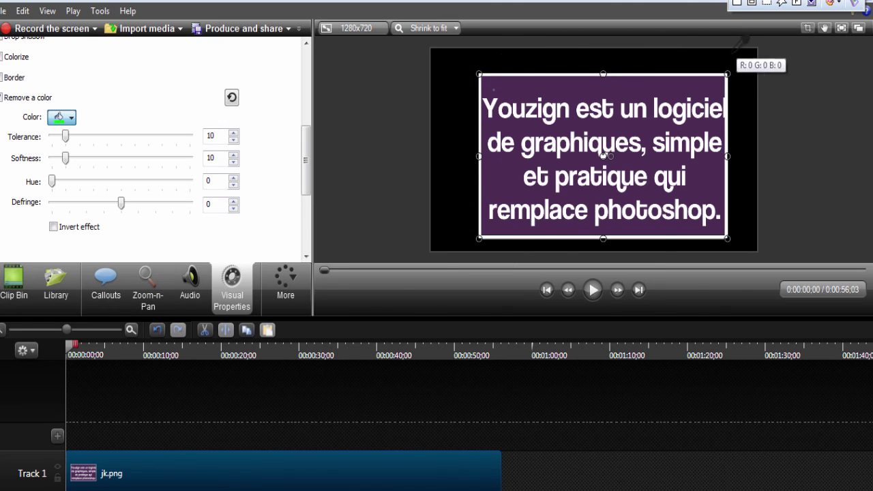
{"action": "left_click", "coordinate": [757, 214]}
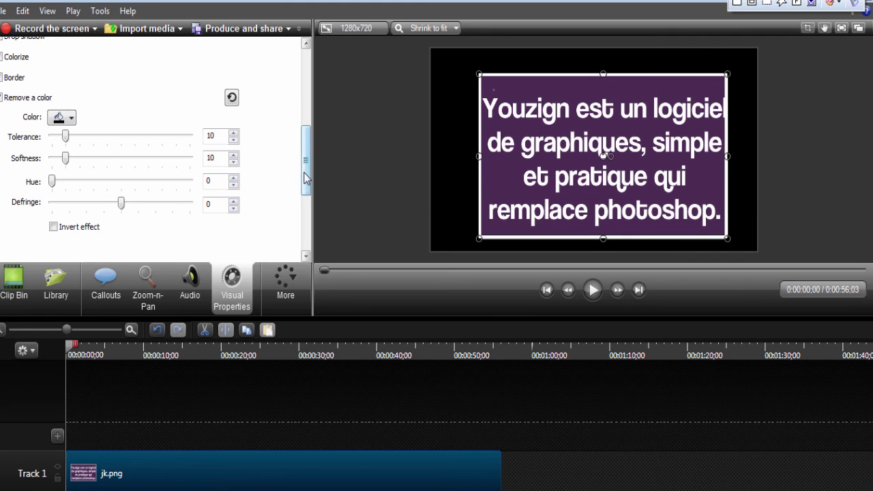
{"action": "scroll", "coordinate": [306, 177], "scroll_direction": "up", "scroll_amount": 5}
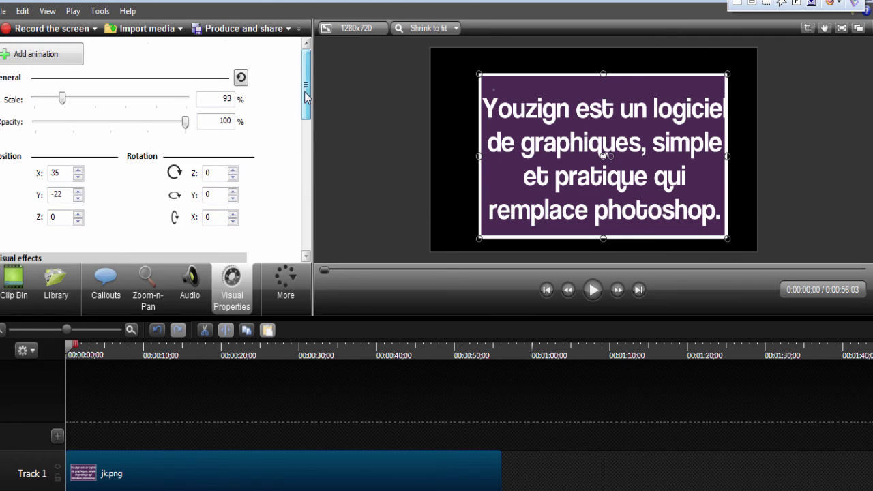
{"action": "left_click", "coordinate": [180, 30]}
Step: Import the solid green imga.jpg into the Clip Bin via the Ouvrir dialog
{"action": "left_click", "coordinate": [160, 50]}
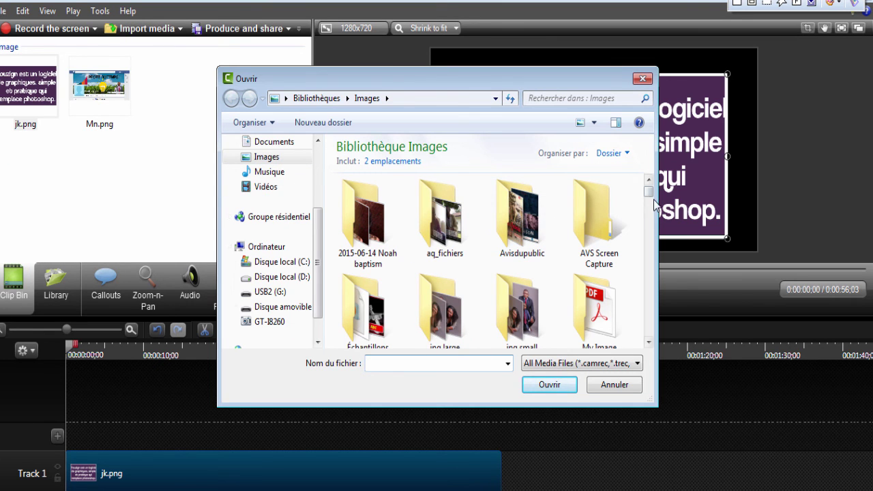
{"action": "left_click_drag", "start_coordinate": [650, 194], "coordinate": [653, 289]}
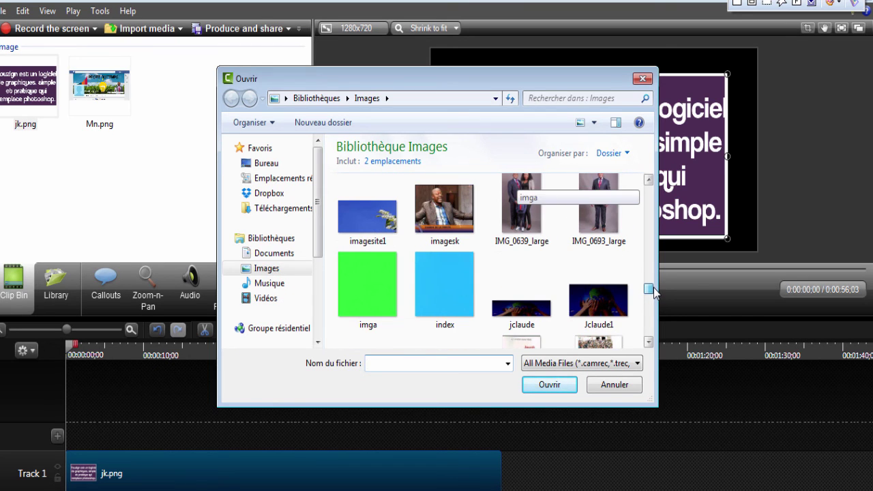
{"action": "left_click", "coordinate": [364, 293]}
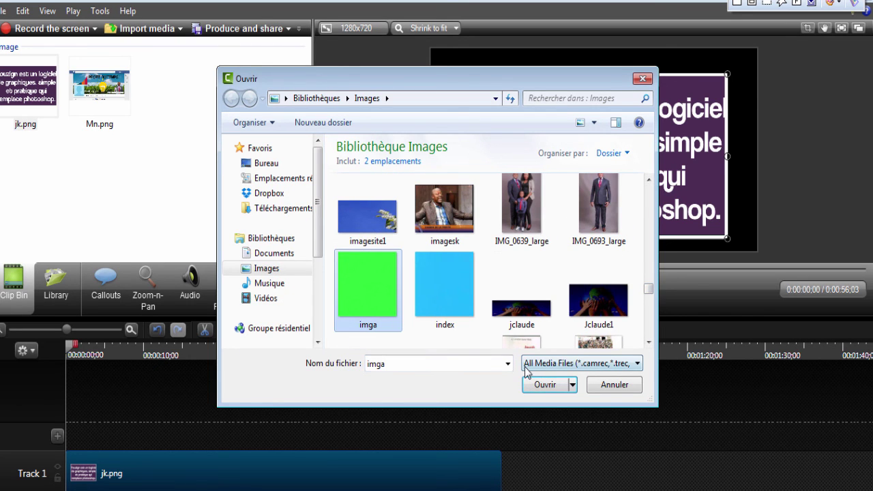
{"action": "left_click", "coordinate": [542, 385]}
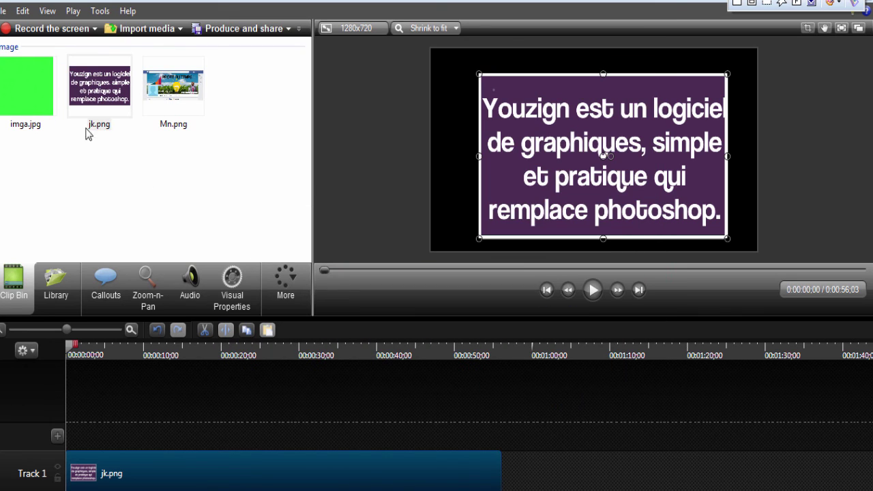
Step: Move jk.png up to Track 2 and put imga.jpg on Track 1, lengthened to match
{"action": "left_click_drag", "start_coordinate": [265, 479], "coordinate": [265, 436]}
{"action": "left_click_drag", "start_coordinate": [19, 91], "coordinate": [68, 471]}
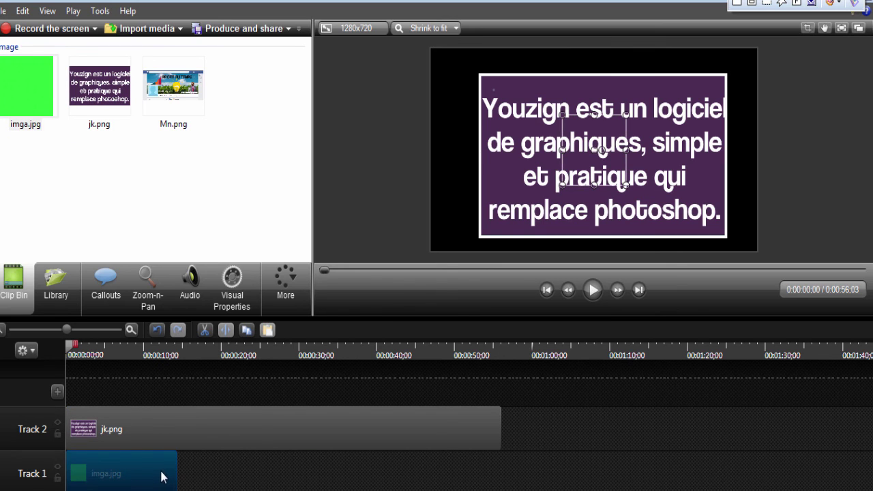
{"action": "left_click_drag", "start_coordinate": [176, 472], "coordinate": [496, 488]}
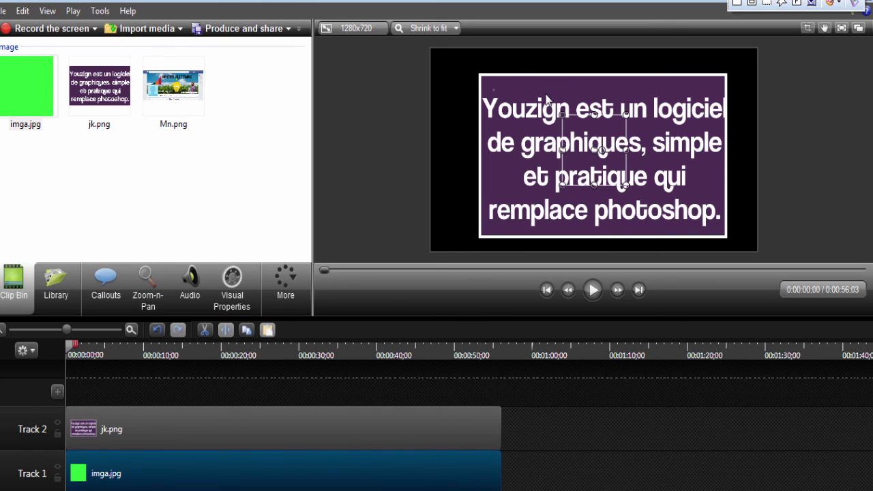
Step: Shrink the purple text image and stretch the green image to fill the whole frame
{"action": "left_click", "coordinate": [497, 82]}
{"action": "left_click_drag", "start_coordinate": [478, 72], "coordinate": [585, 129]}
{"action": "left_click", "coordinate": [593, 131]}
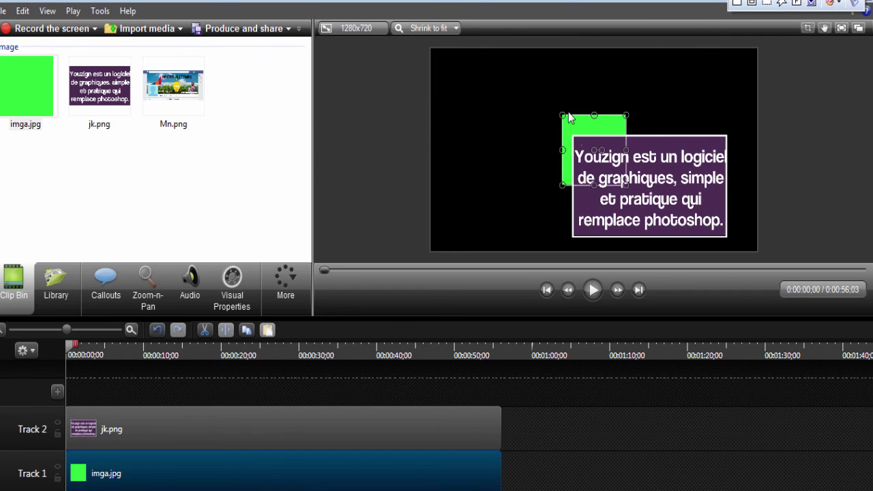
{"action": "left_click_drag", "start_coordinate": [558, 150], "coordinate": [453, 150]}
{"action": "left_click_drag", "start_coordinate": [539, 116], "coordinate": [539, 51]}
{"action": "left_click_drag", "start_coordinate": [626, 118], "coordinate": [757, 117]}
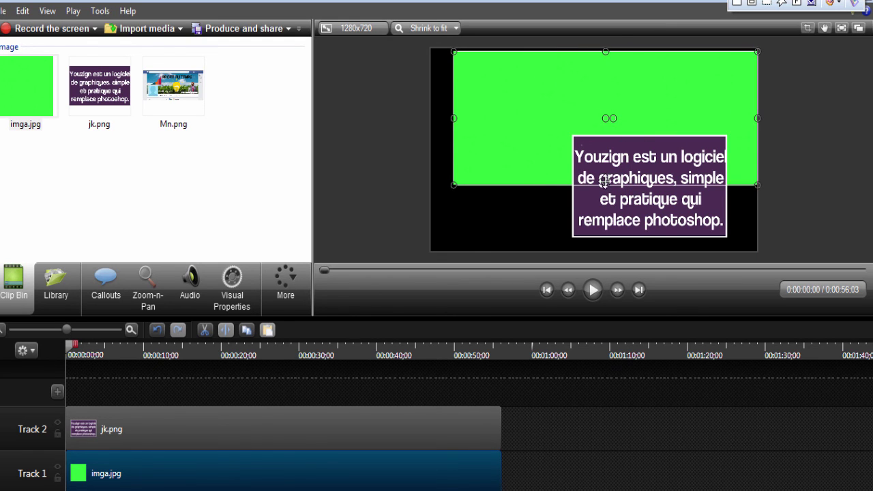
{"action": "left_click_drag", "start_coordinate": [605, 184], "coordinate": [609, 247]}
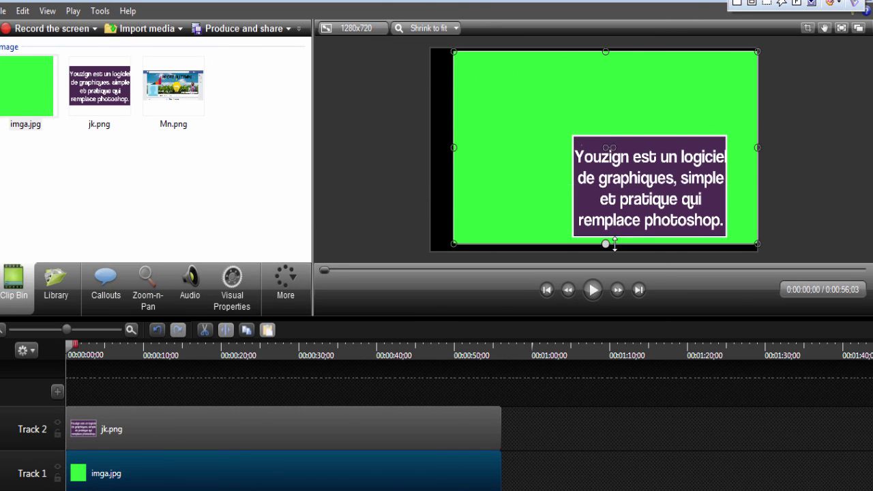
{"action": "left_click_drag", "start_coordinate": [449, 148], "coordinate": [429, 149]}
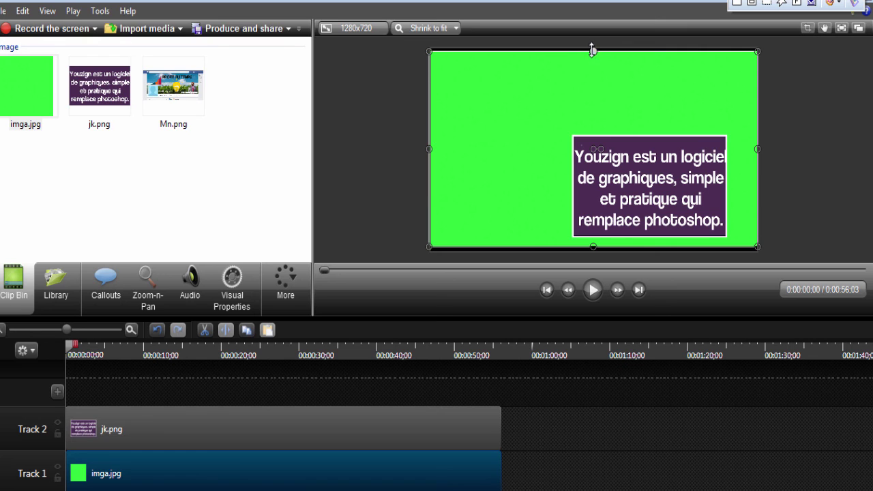
Step: Enlarge the purple text image taller and wider over the green background
{"action": "left_click", "coordinate": [619, 173]}
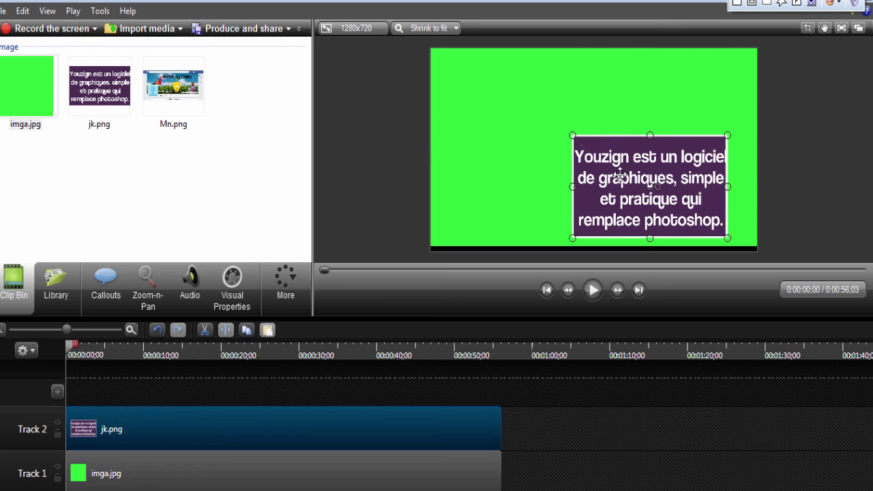
{"action": "left_click_drag", "start_coordinate": [650, 134], "coordinate": [650, 84]}
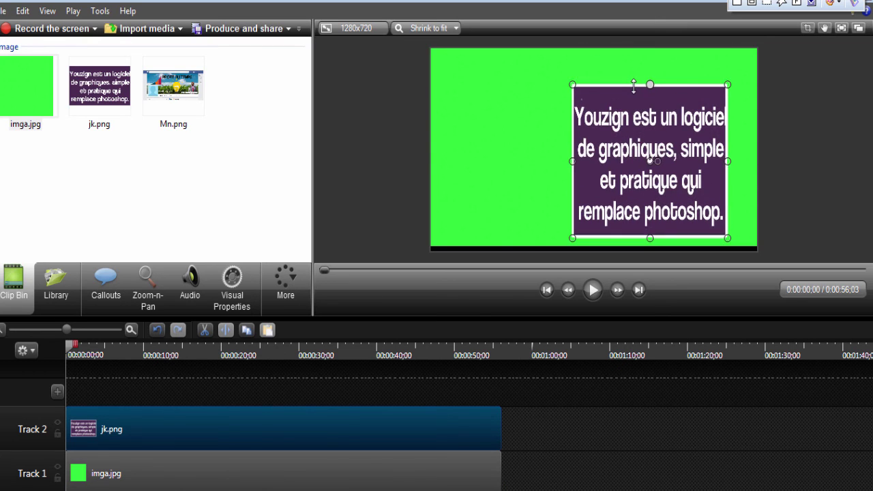
{"action": "left_click_drag", "start_coordinate": [571, 161], "coordinate": [448, 149]}
{"action": "left_click_drag", "start_coordinate": [594, 123], "coordinate": [591, 99]}
{"action": "left_click_drag", "start_coordinate": [730, 138], "coordinate": [746, 137]}
{"action": "left_click_drag", "start_coordinate": [598, 216], "coordinate": [598, 226]}
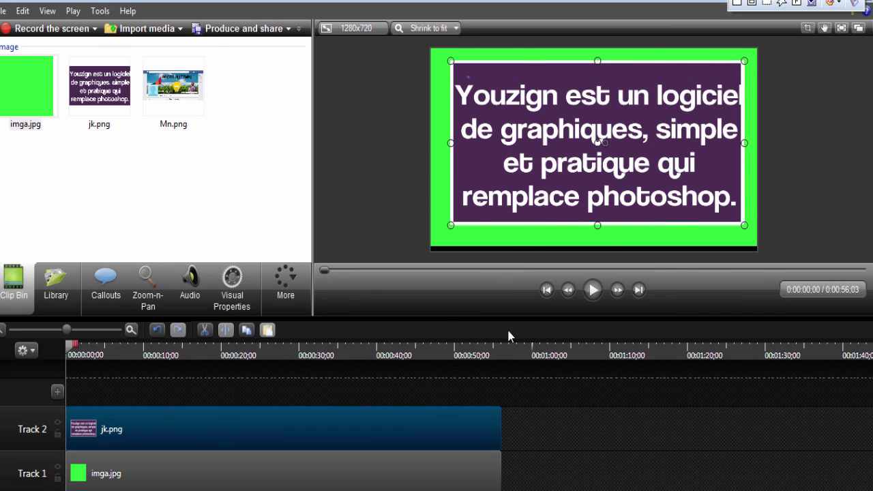
Step: Extend the green background to the frame bottom and play back, pausing at 0:00:23;12
{"action": "left_click", "coordinate": [481, 242]}
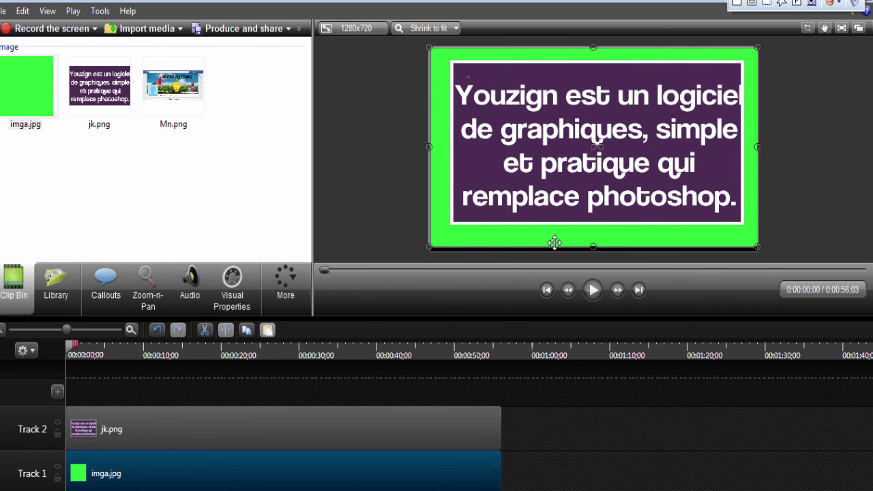
{"action": "left_click_drag", "start_coordinate": [593, 247], "coordinate": [591, 252]}
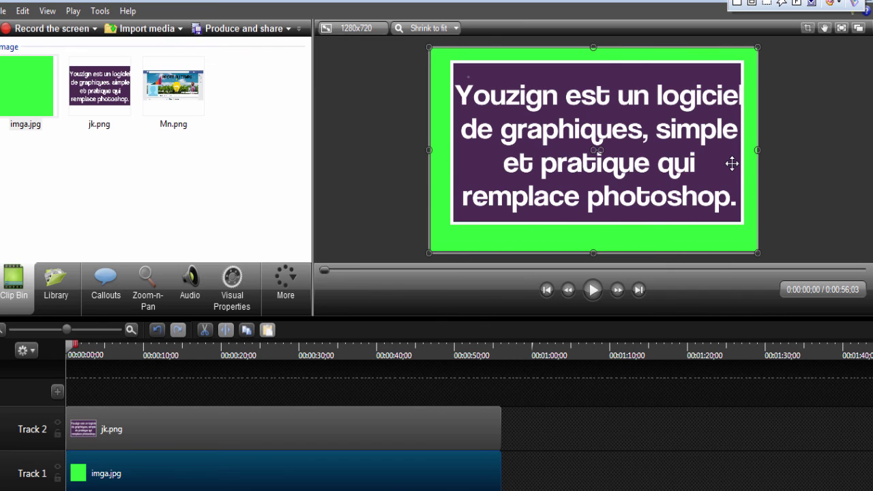
{"action": "left_click", "coordinate": [589, 299]}
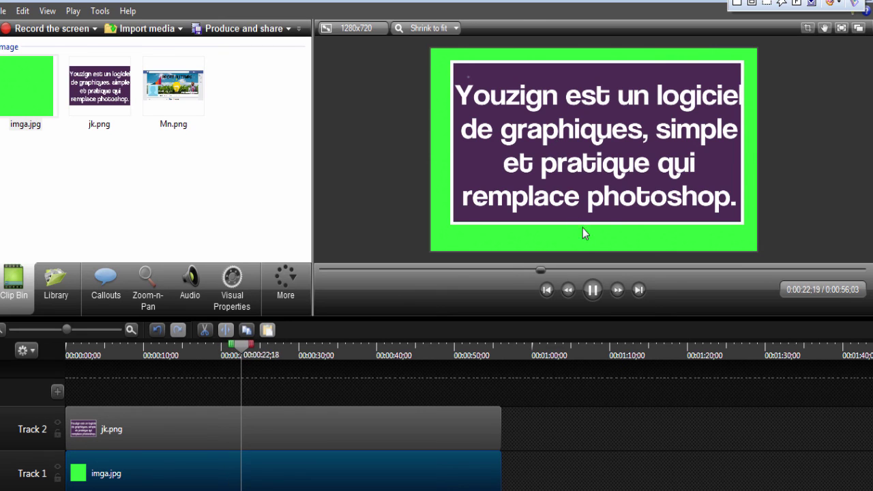
{"action": "left_click", "coordinate": [594, 290]}
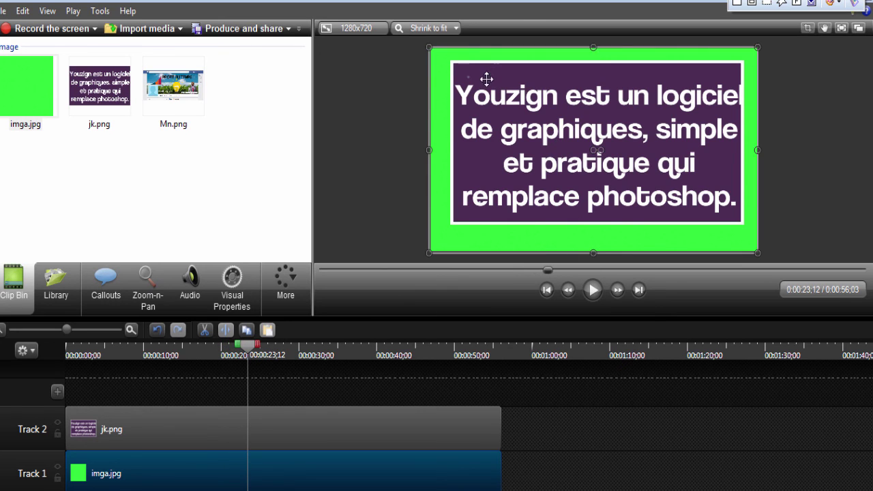
Step: Move the purple text image toward the lower right of the green frame
{"action": "left_click", "coordinate": [486, 78]}
{"action": "left_click_drag", "start_coordinate": [452, 63], "coordinate": [548, 134]}
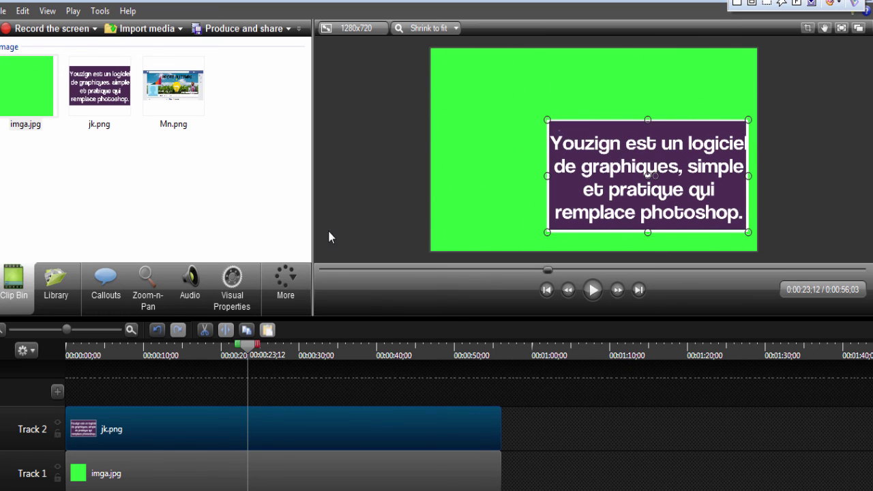
{"action": "left_click", "coordinate": [147, 283]}
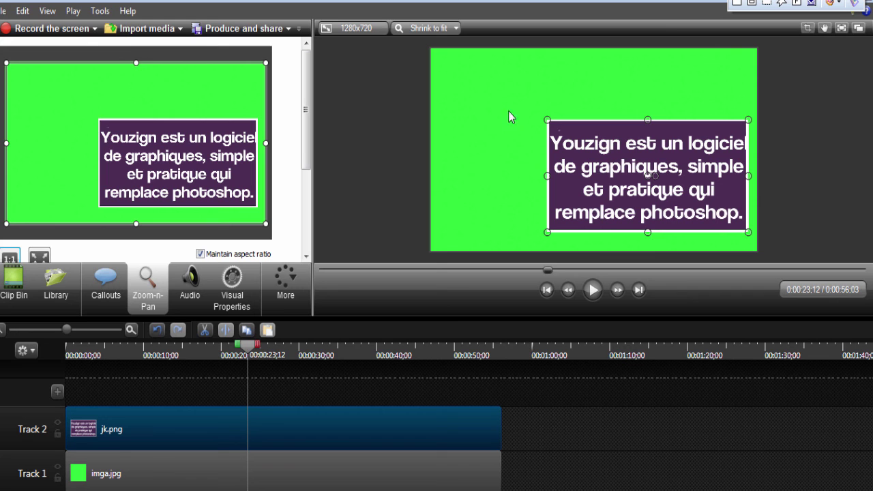
Step: Widen and heighten the purple text image, then add a zoom-in keyframe at 0:00:23;12
{"action": "left_click_drag", "start_coordinate": [546, 166], "coordinate": [459, 165]}
{"action": "left_click_drag", "start_coordinate": [604, 120], "coordinate": [598, 66]}
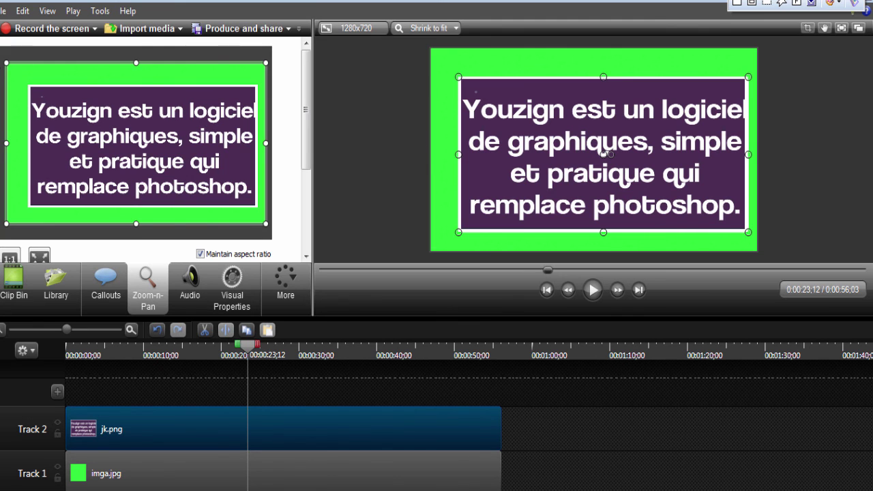
{"action": "left_click_drag", "start_coordinate": [5, 63], "coordinate": [17, 70]}
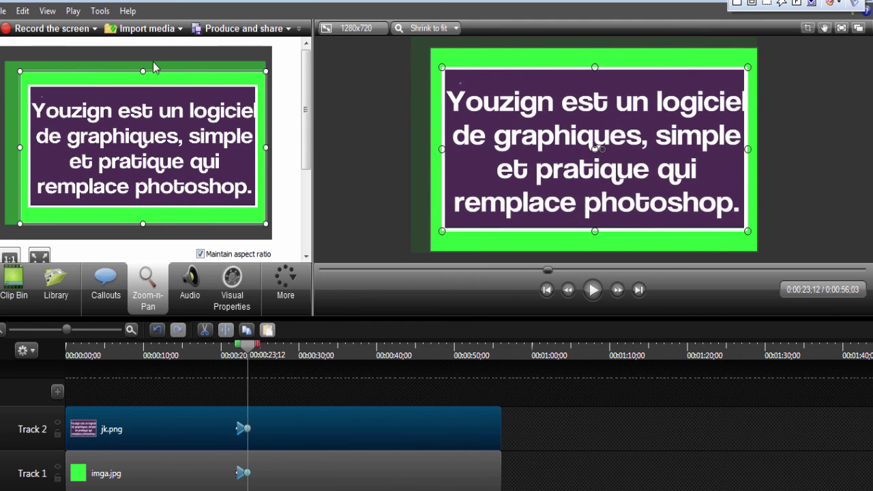
{"action": "left_click", "coordinate": [391, 85]}
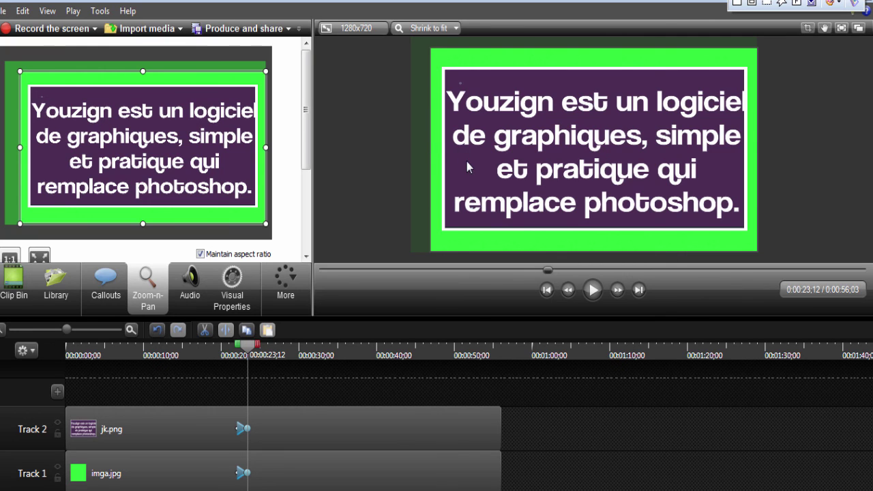
Step: Play the zoom animation up to 0:00:41;04, then switch to the Youzign preview in Firefox
{"action": "left_click", "coordinate": [593, 290]}
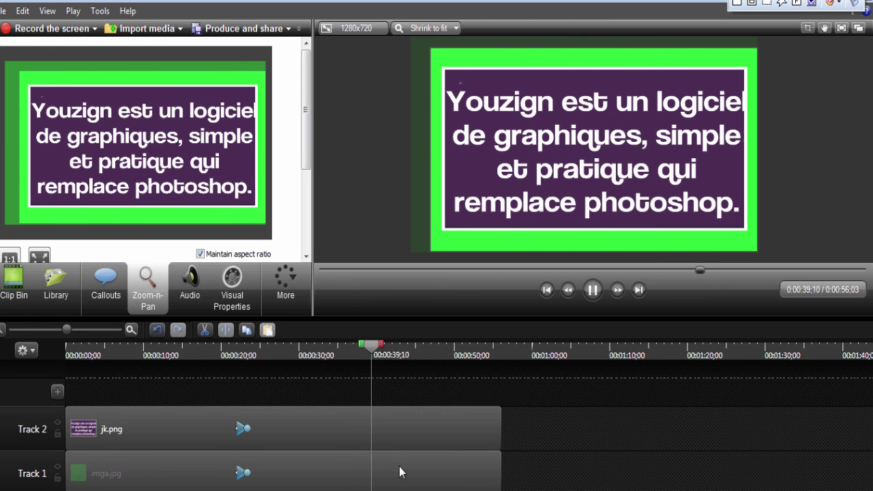
{"action": "left_click", "coordinate": [592, 290]}
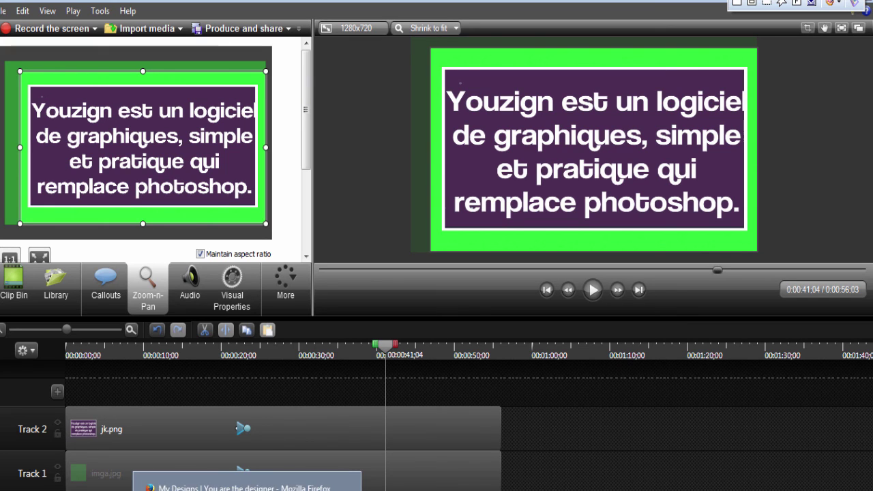
{"action": "left_click", "coordinate": [246, 486]}
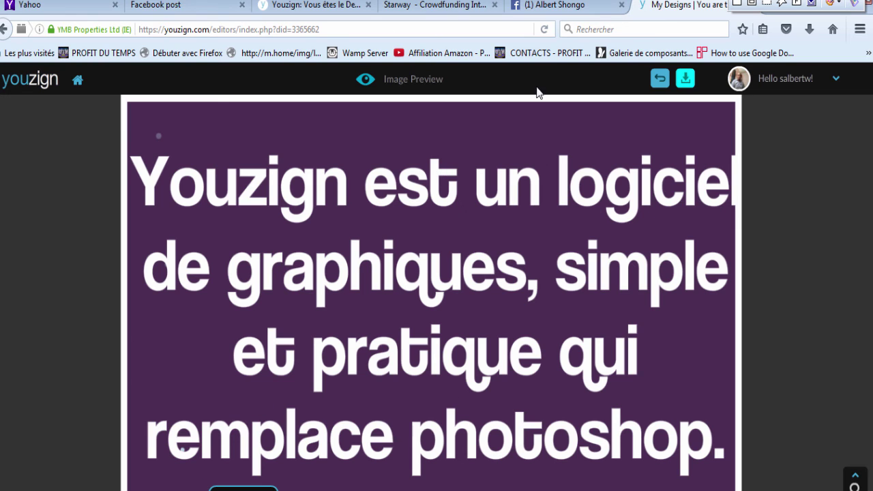
Step: Close the Youzign post's image preview, then return to the Camtasia Studio project showing the purple headline panel
{"action": "left_click", "coordinate": [660, 80]}
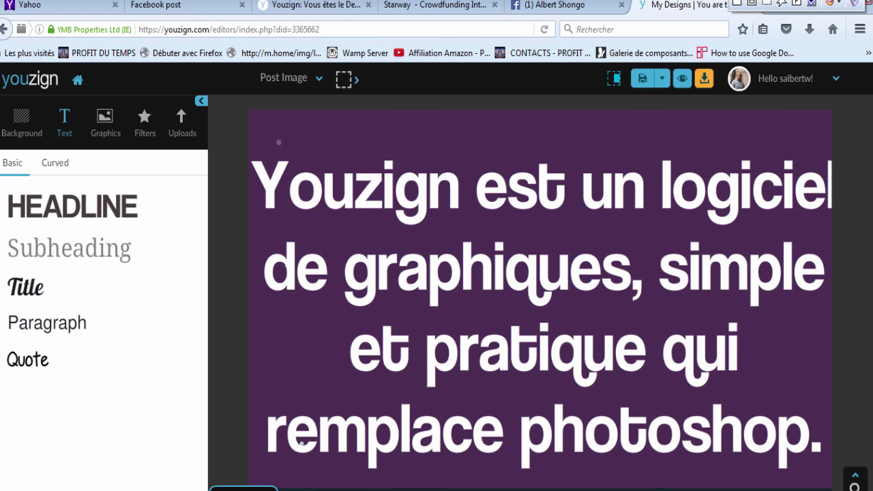
{"action": "left_click", "coordinate": [447, 488]}
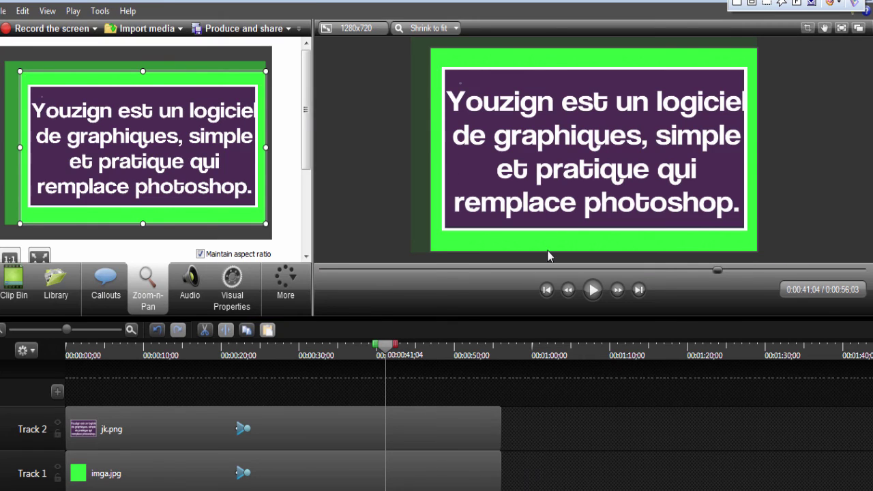